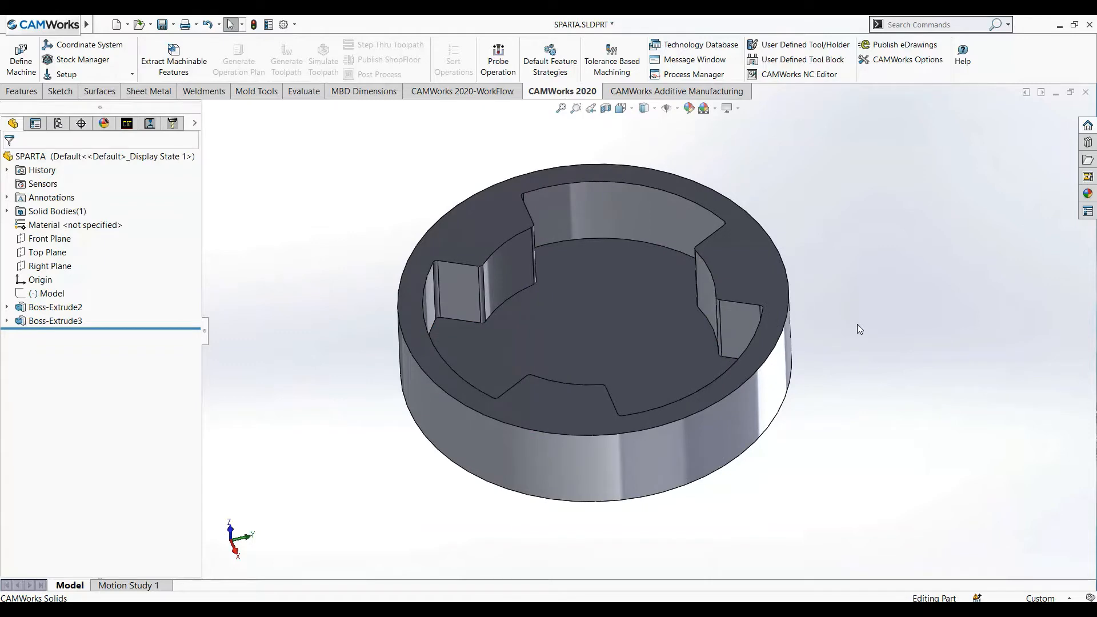
Set Mill - Metric as the active machine for the part
mouse_move(857, 323)
middle_down()
mouse_move(822, 330)
mouse_move(861, 311)
middle_up()
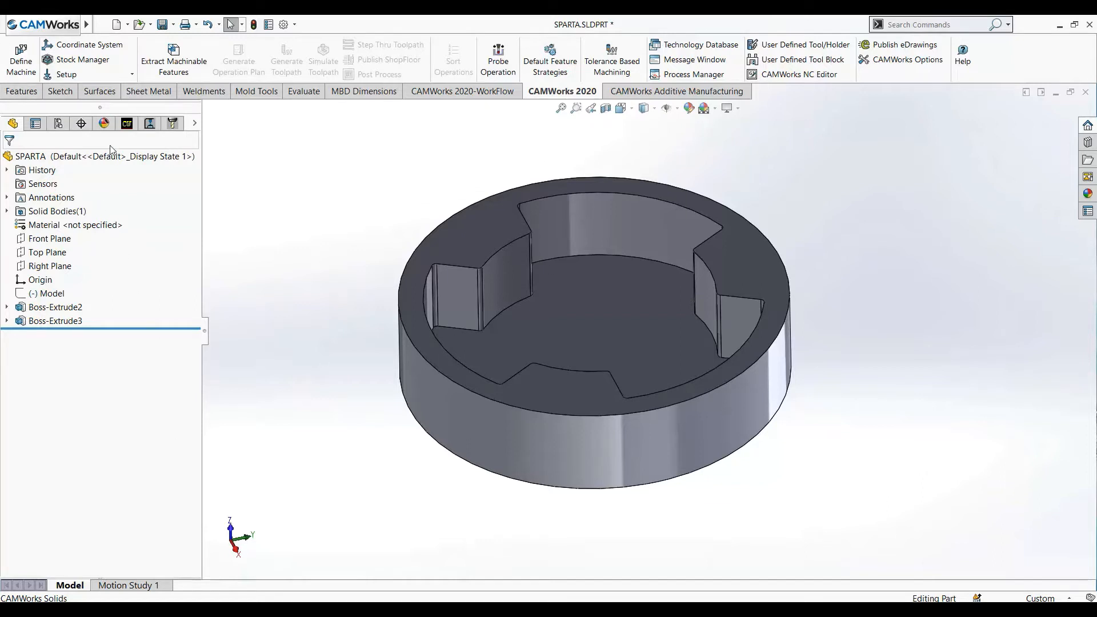
click(126, 125)
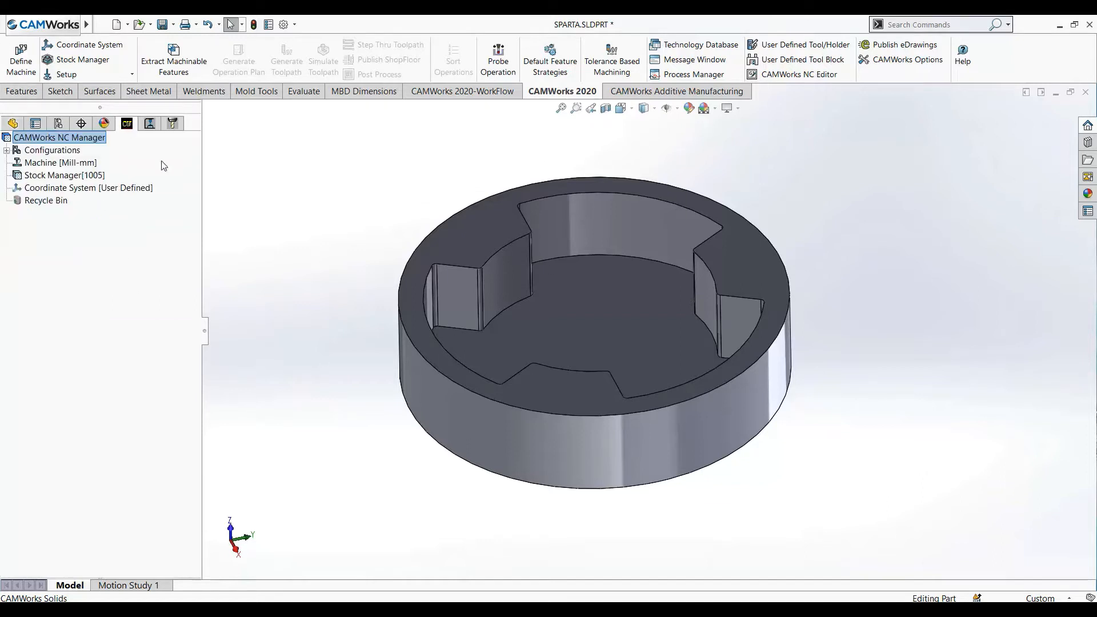
click(9, 76)
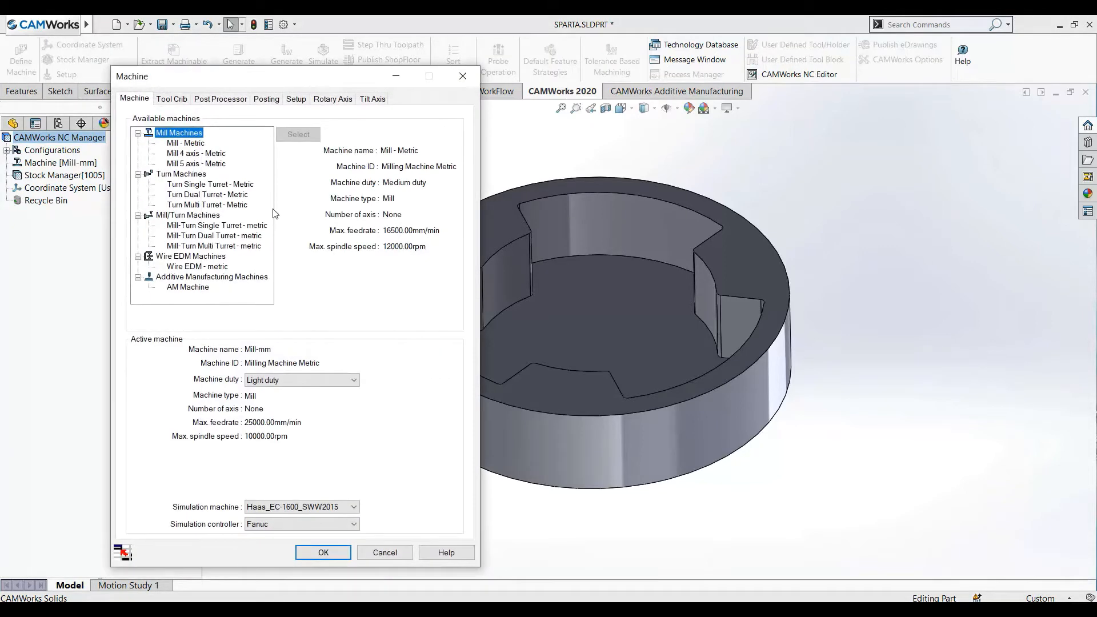
click(200, 144)
click(297, 135)
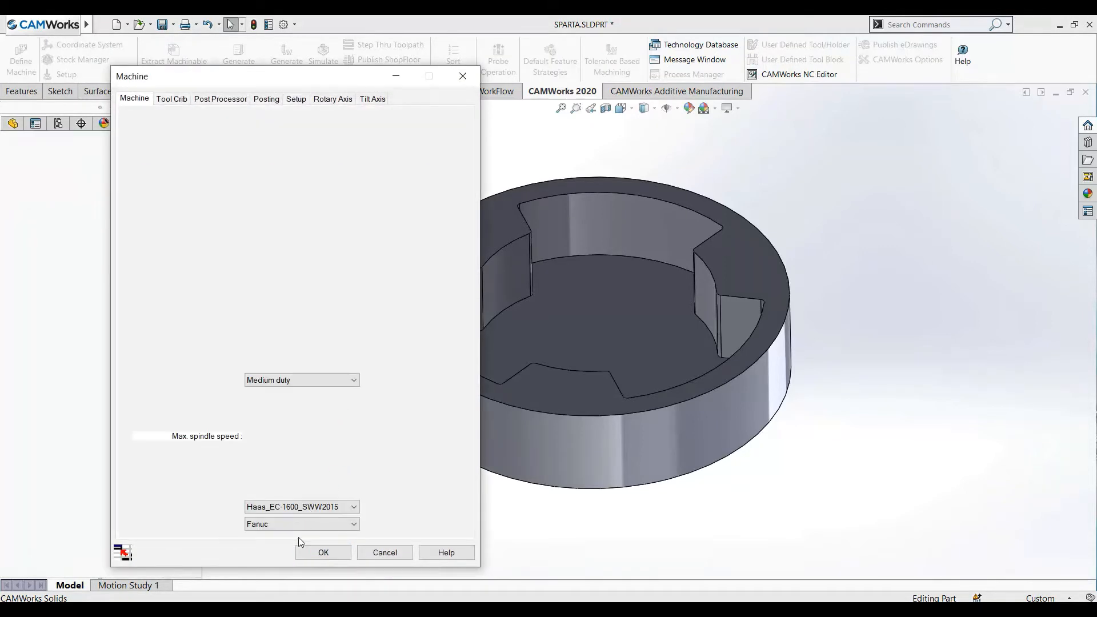
click(317, 552)
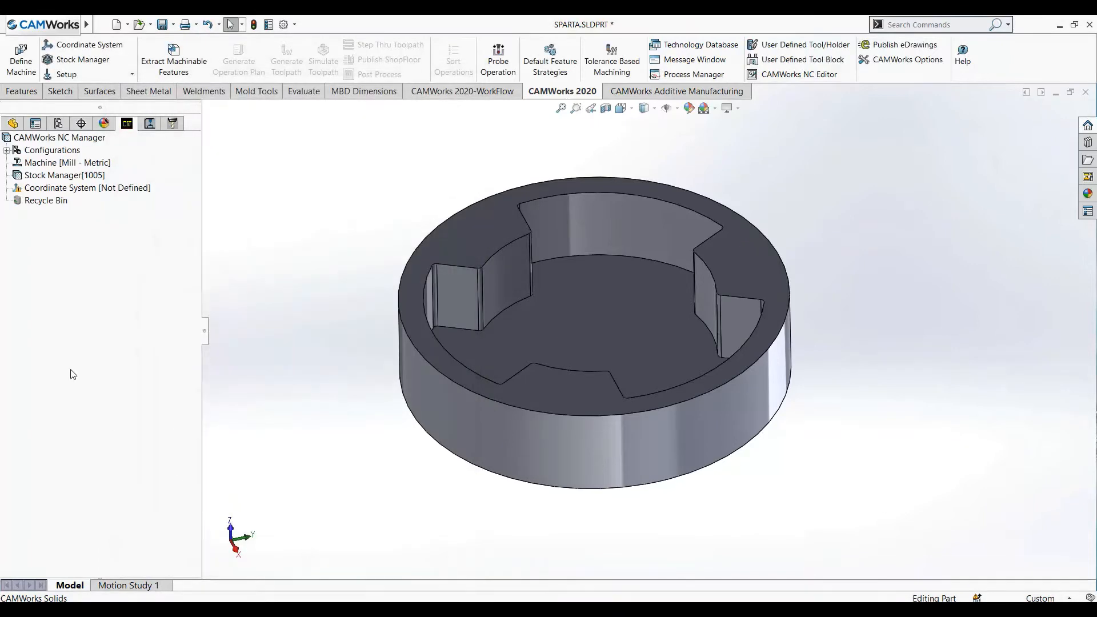
Accept a bounding-box stock with 0 mm offsets around the part
click(80, 59)
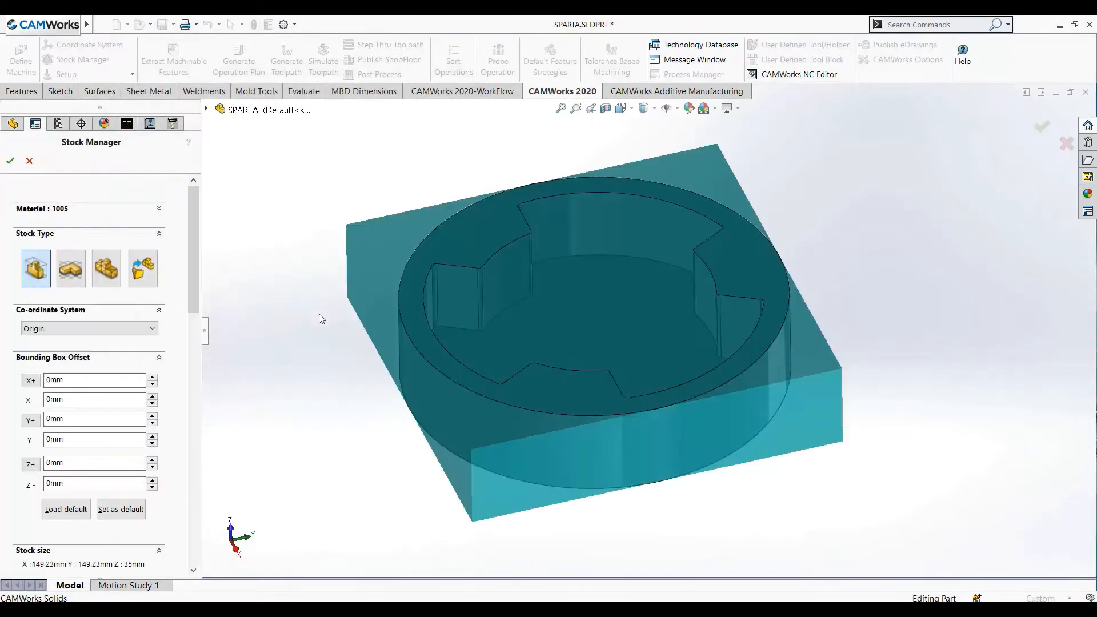
mouse_move(301, 299)
middle_down()
mouse_move(281, 317)
mouse_move(301, 392)
mouse_move(307, 303)
middle_up()
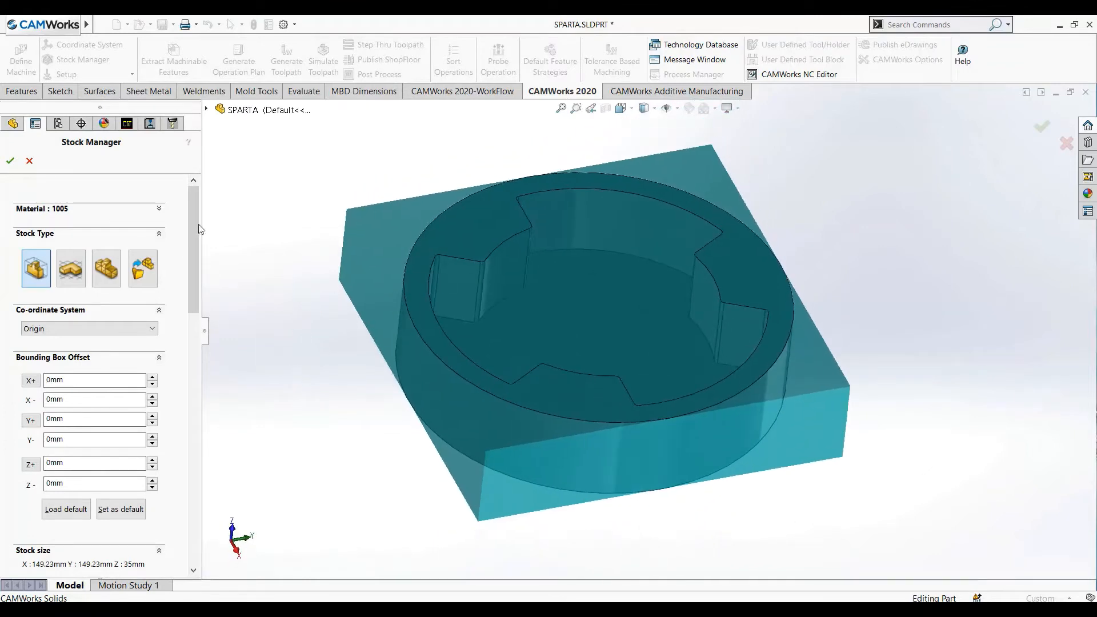
click(7, 164)
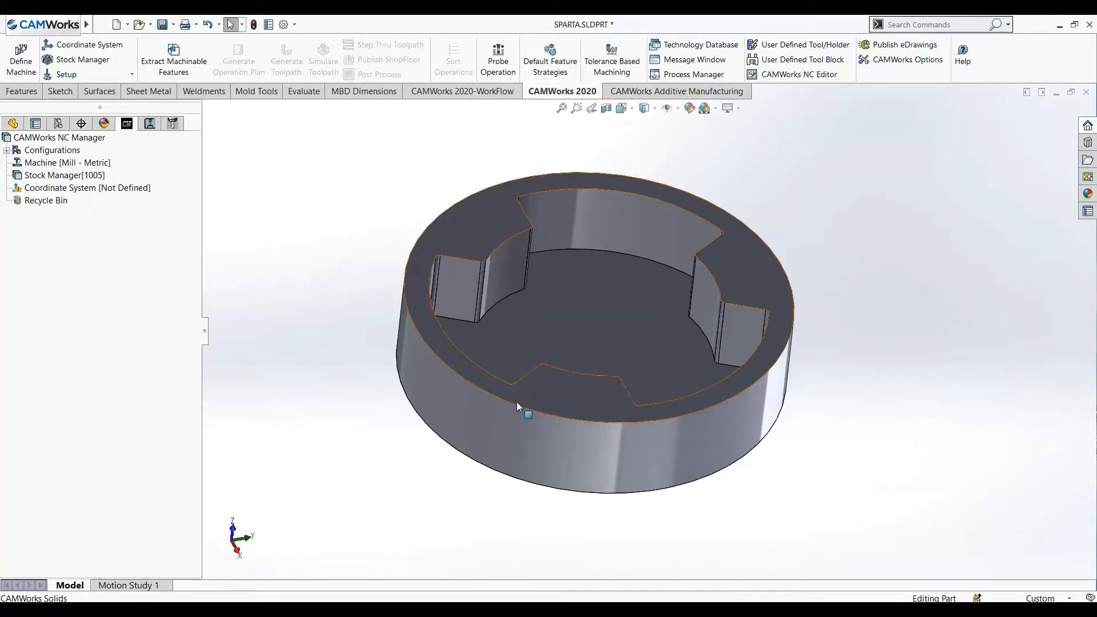
Create a sketch on the part's flat underside containing its converted circular outline, and exit the sketch
click(13, 123)
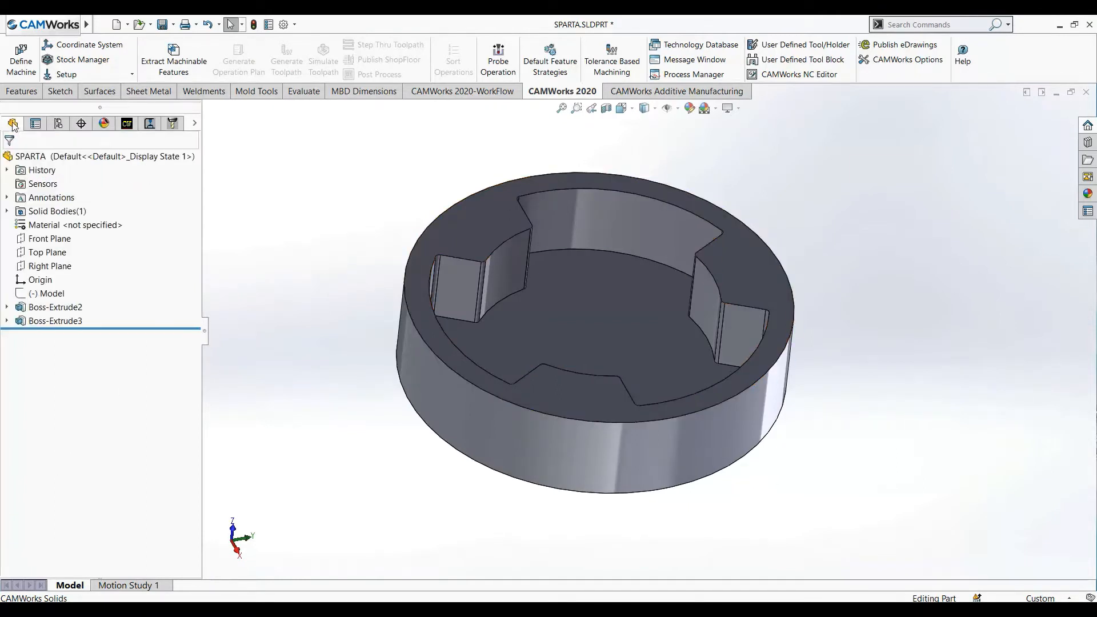
click(491, 210)
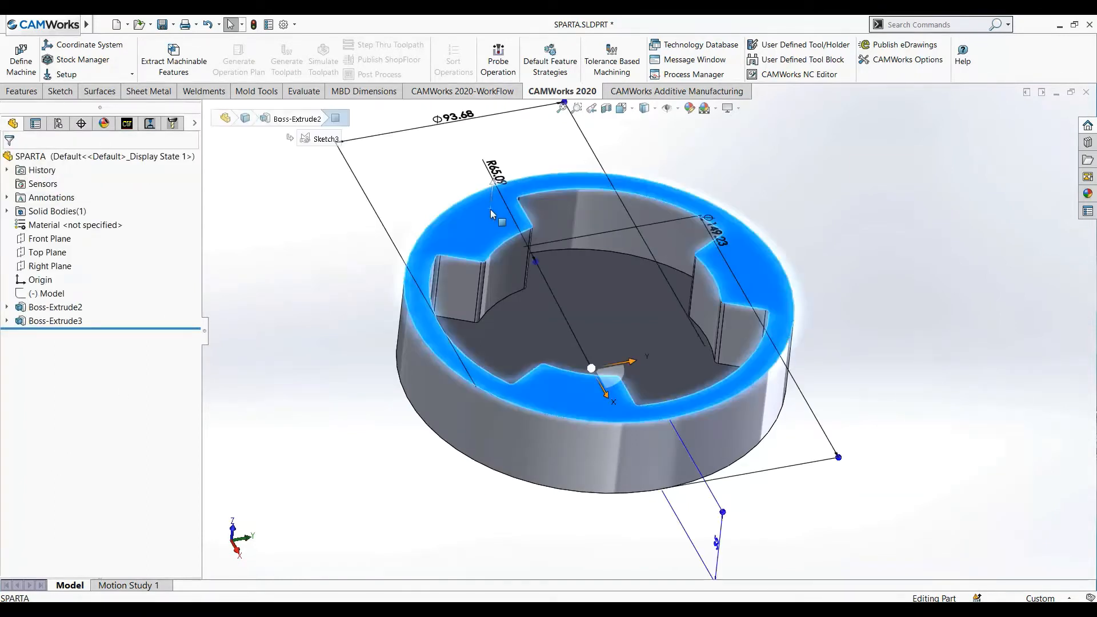
click(334, 458)
middle_drag(373, 414, 574, 324)
click(574, 324)
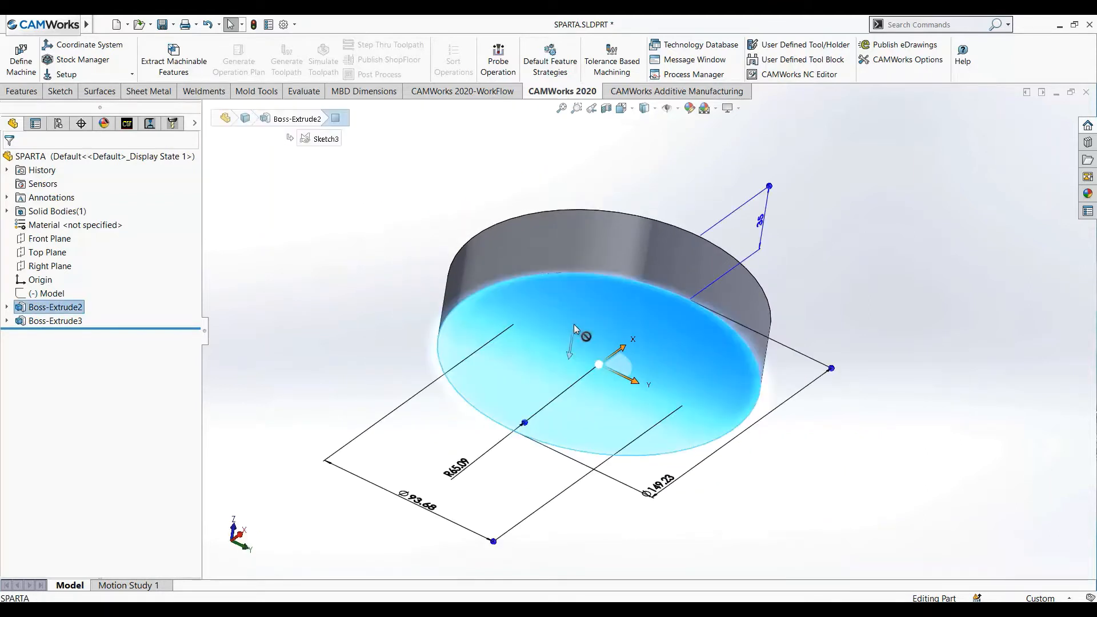
click(60, 91)
click(19, 61)
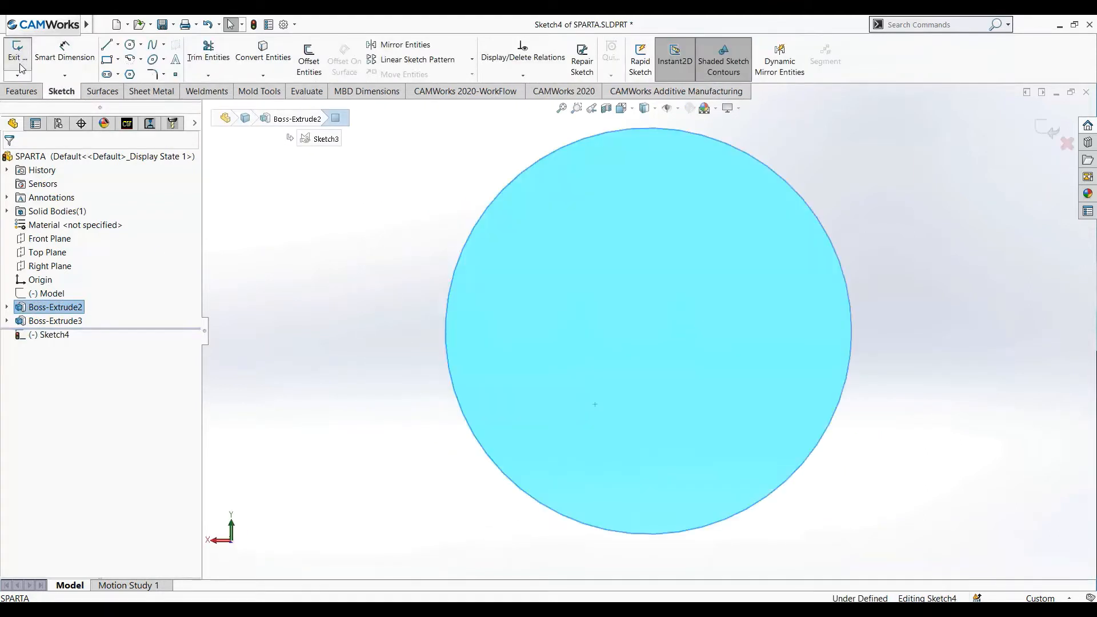
click(263, 55)
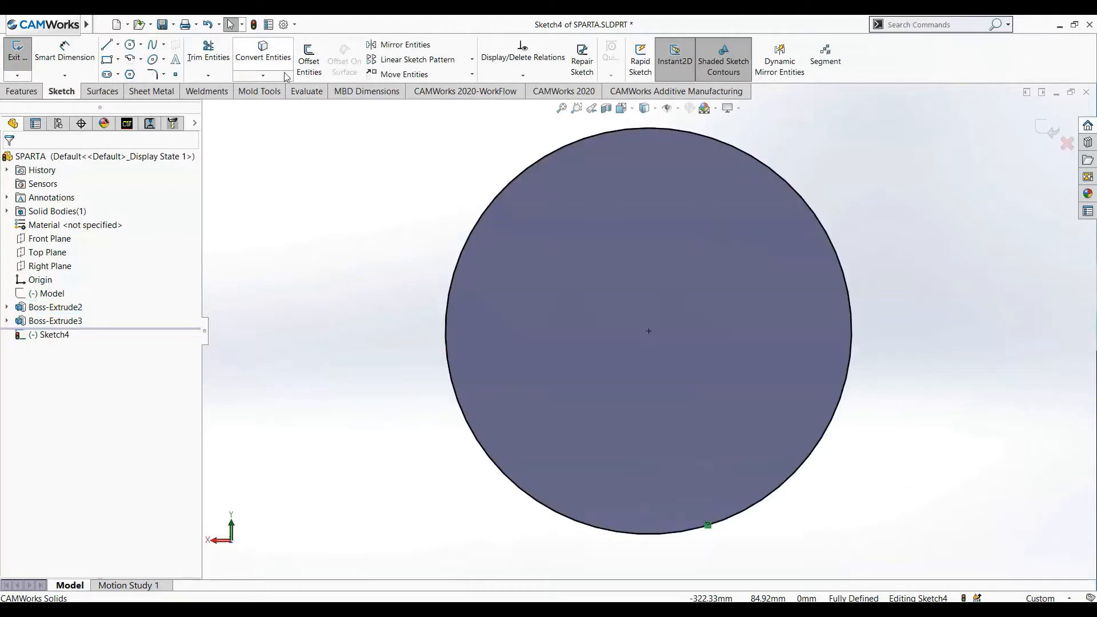
click(1048, 129)
mouse_move(873, 191)
middle_down()
mouse_move(854, 196)
mouse_move(810, 350)
mouse_move(766, 416)
mouse_move(727, 423)
mouse_move(691, 479)
middle_up()
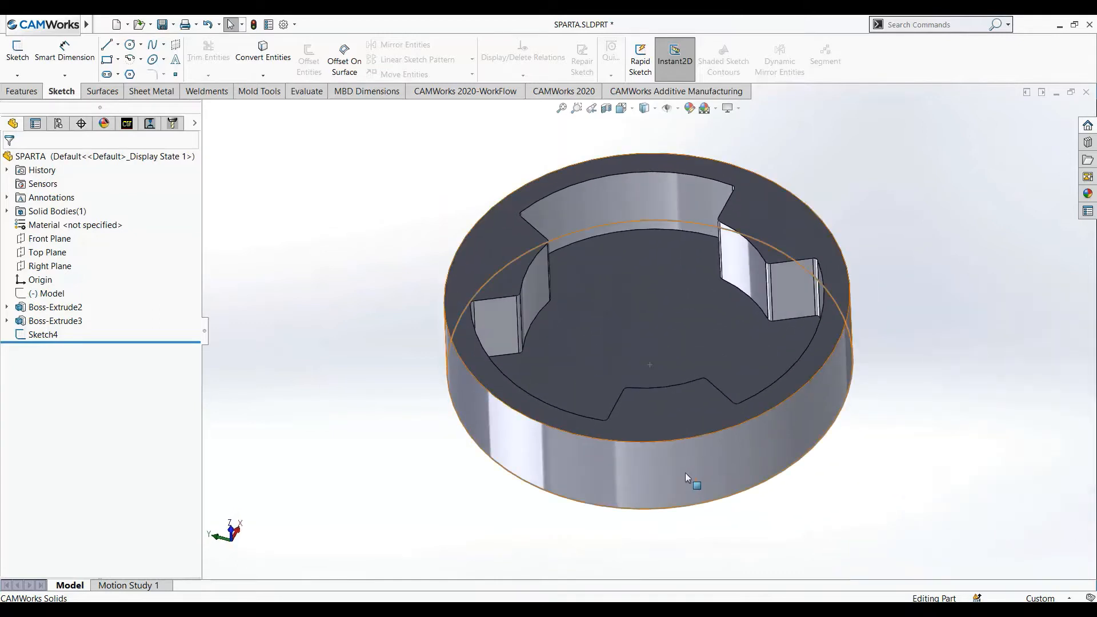
Define the stock as an extruded sketch, using the underside circle sketch and ending at the part's upper rim face
click(127, 124)
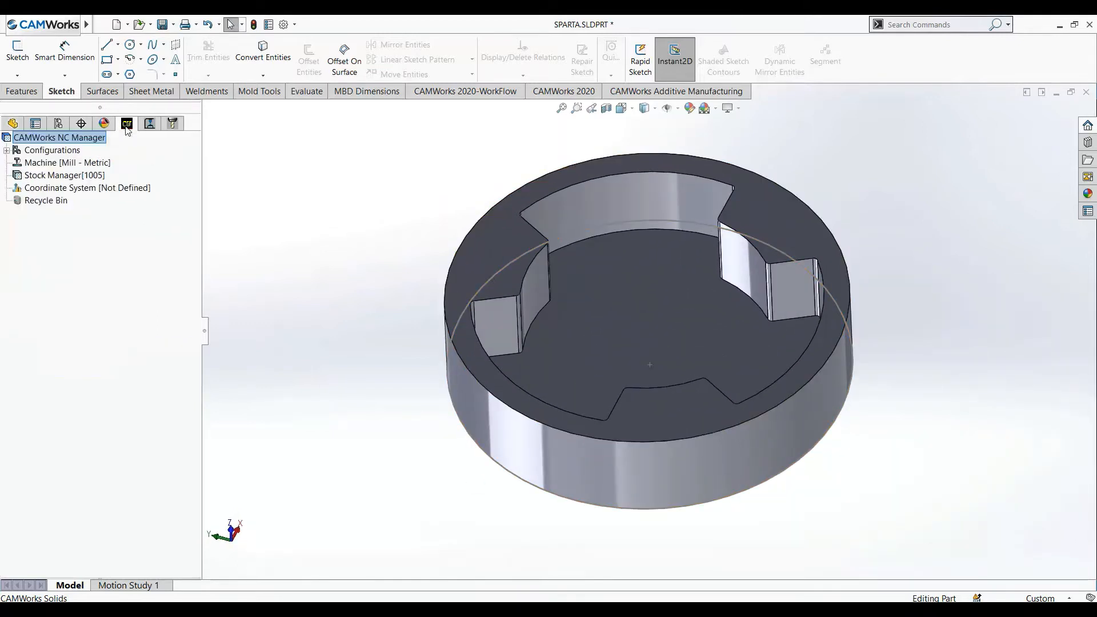
click(95, 175)
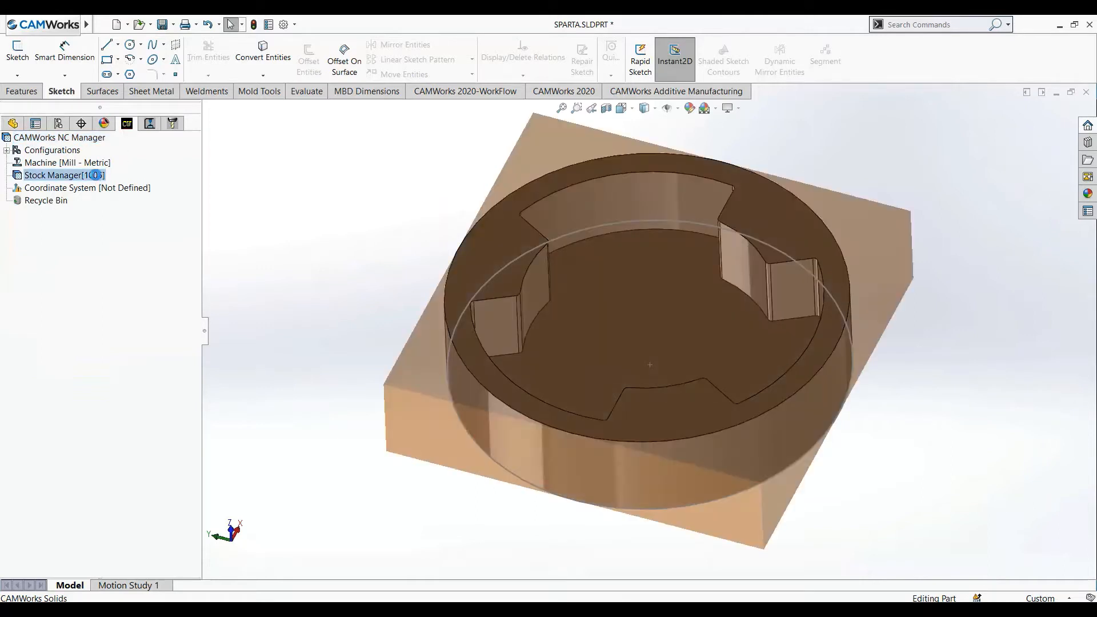
double_click(95, 176)
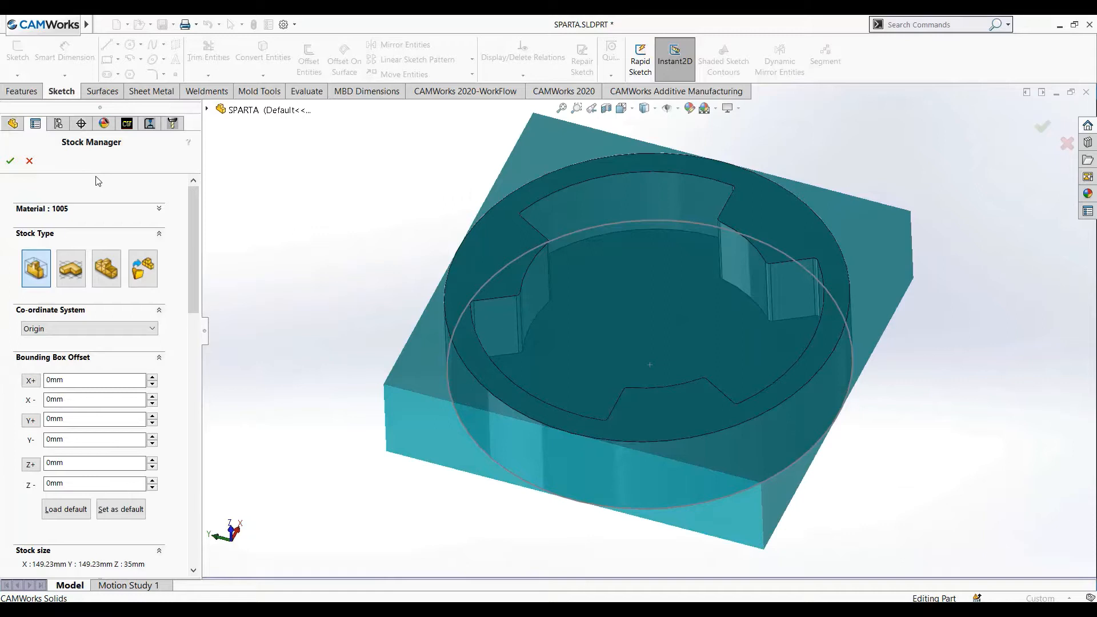
click(71, 282)
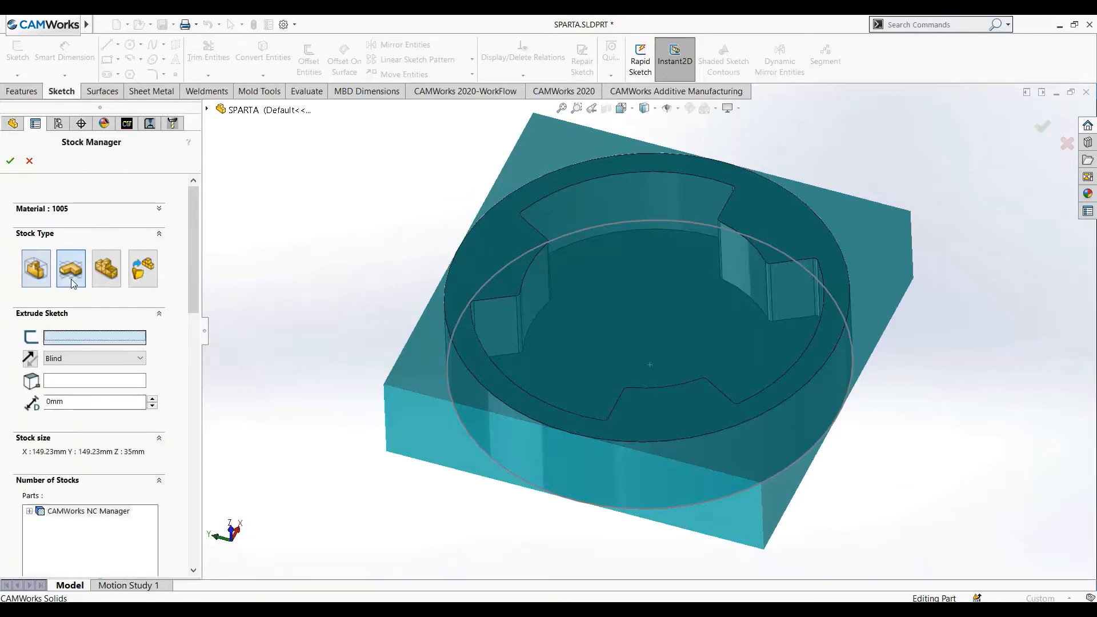
click(612, 224)
middle_drag(276, 389, 286, 367)
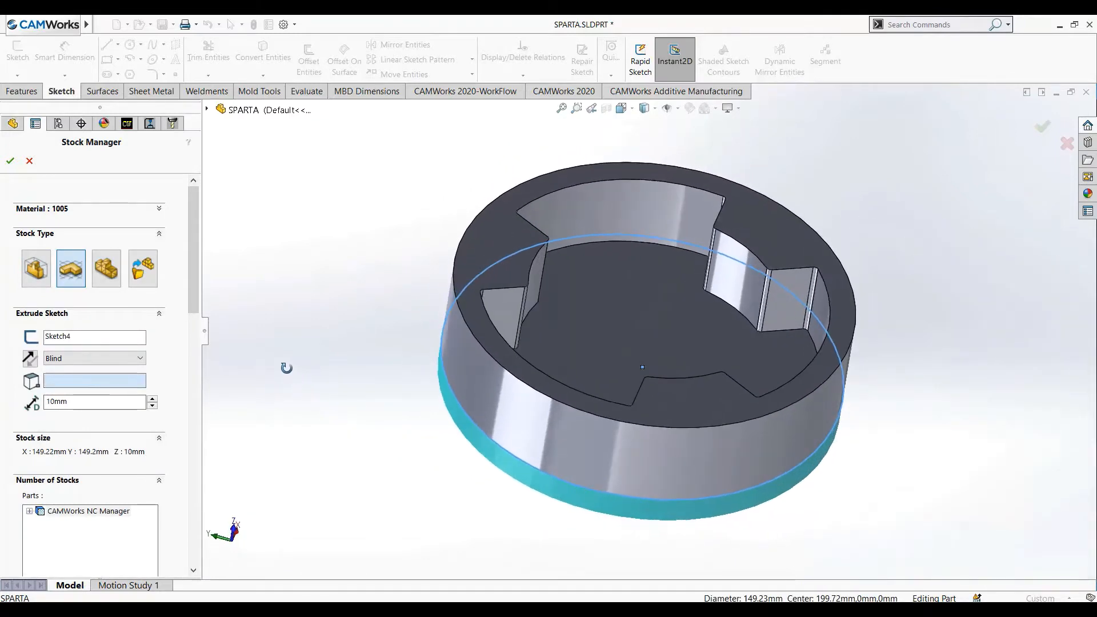
click(485, 241)
middle_drag(311, 329, 289, 286)
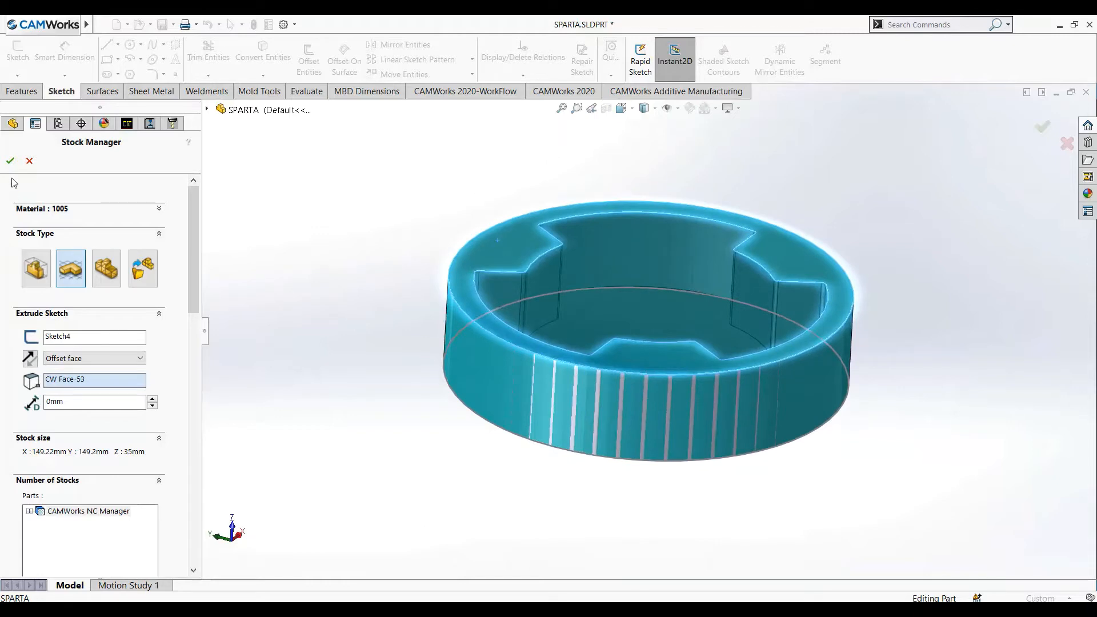
click(10, 160)
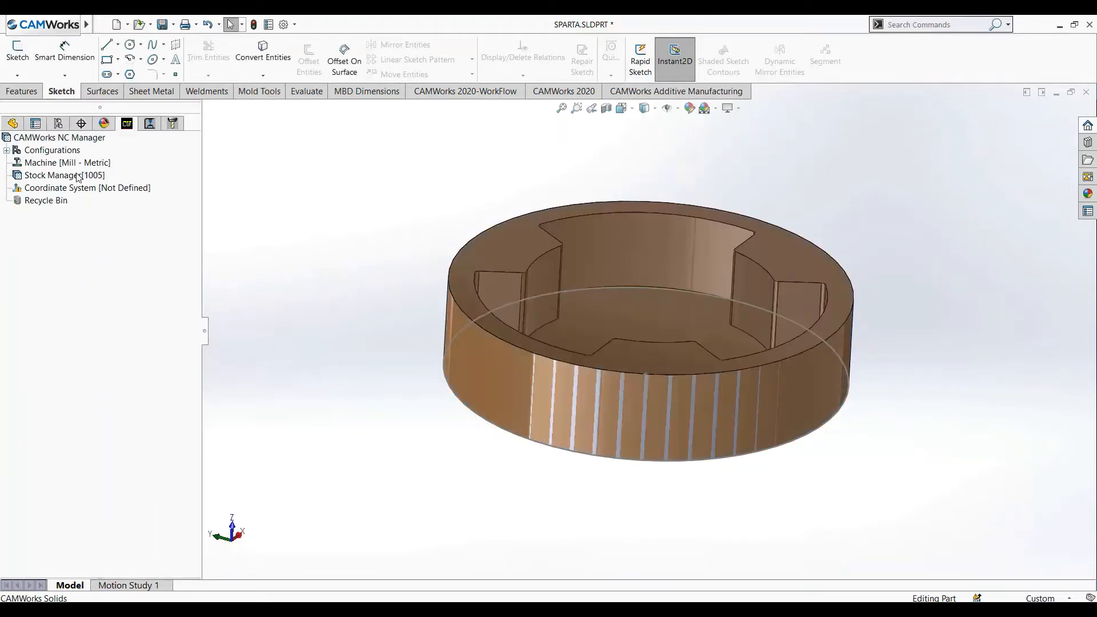
click(77, 175)
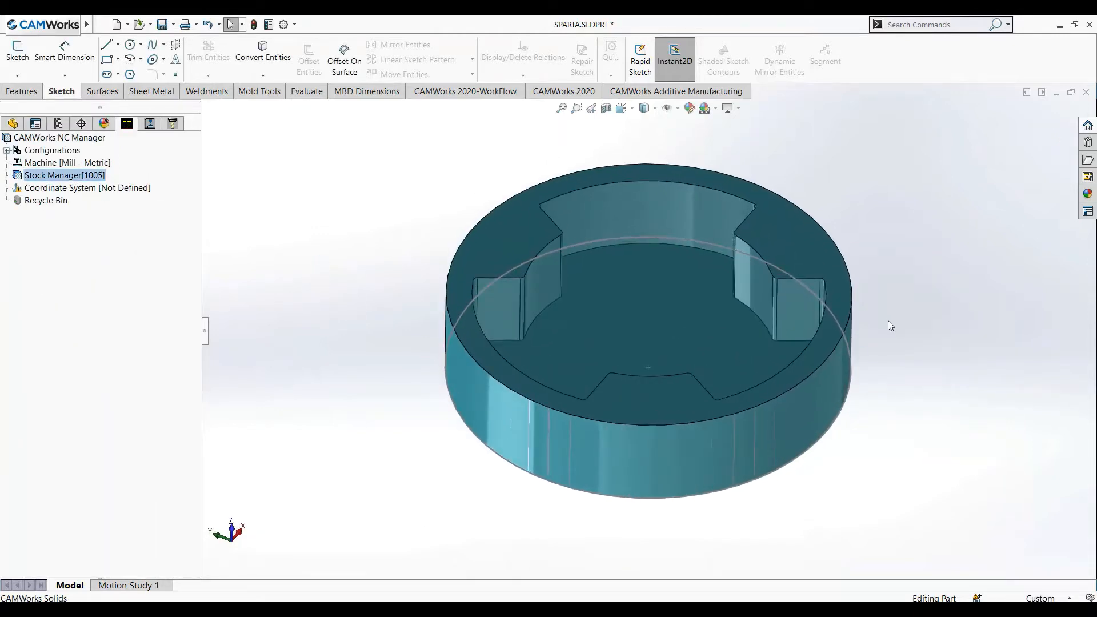
scroll(888, 321, down, 2)
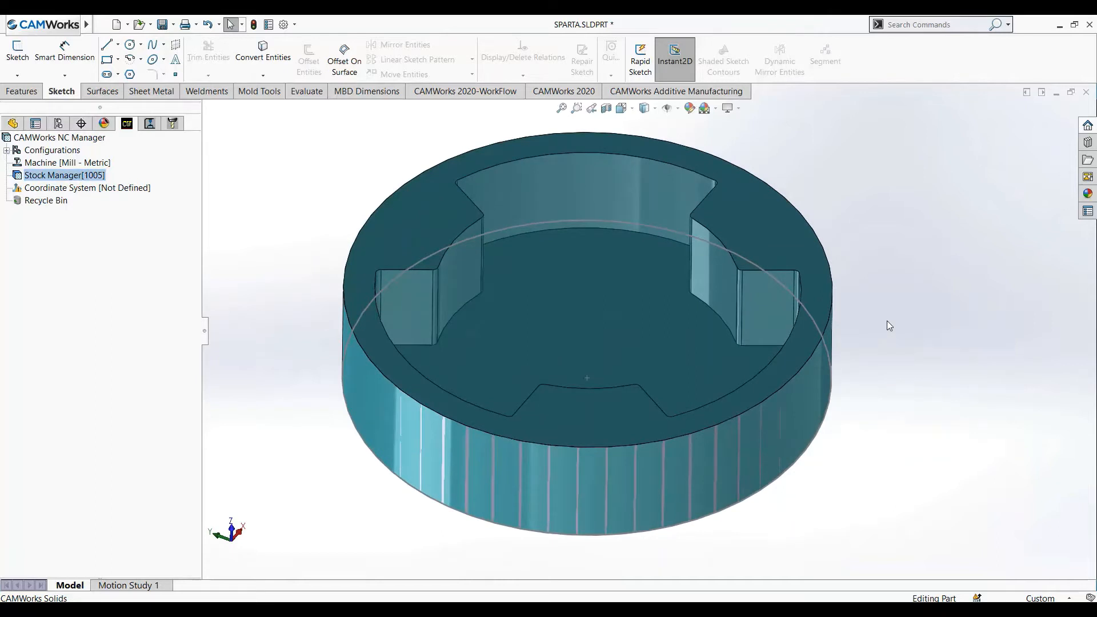
scroll(887, 322, up, 2)
Create a mill part setup from the stock, using the pocket floor face as its direction entity
click(82, 176)
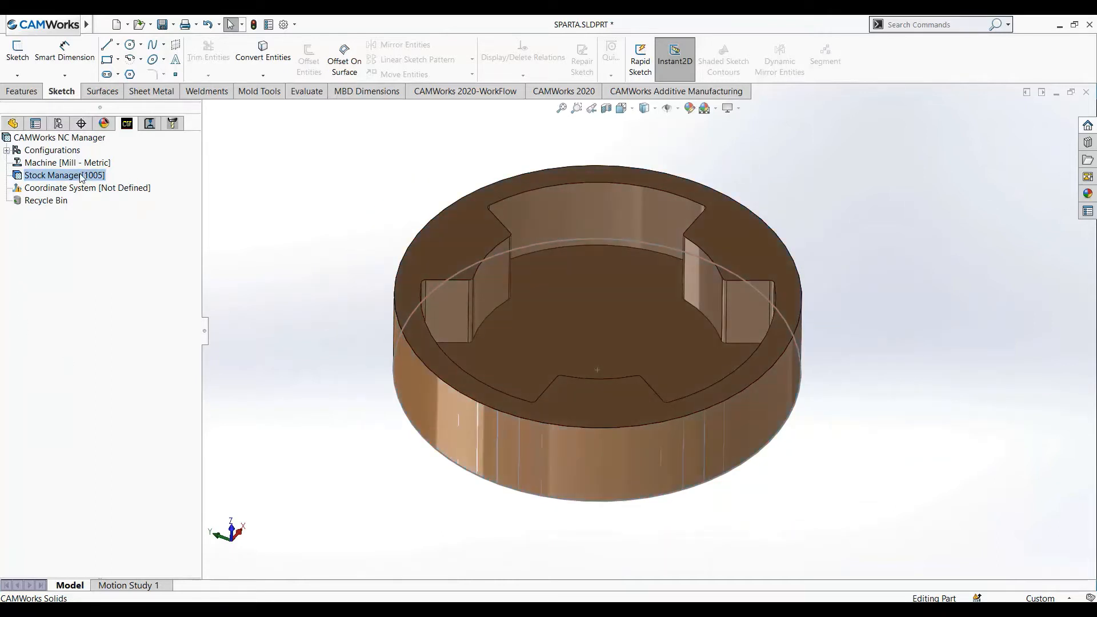
right_click(82, 178)
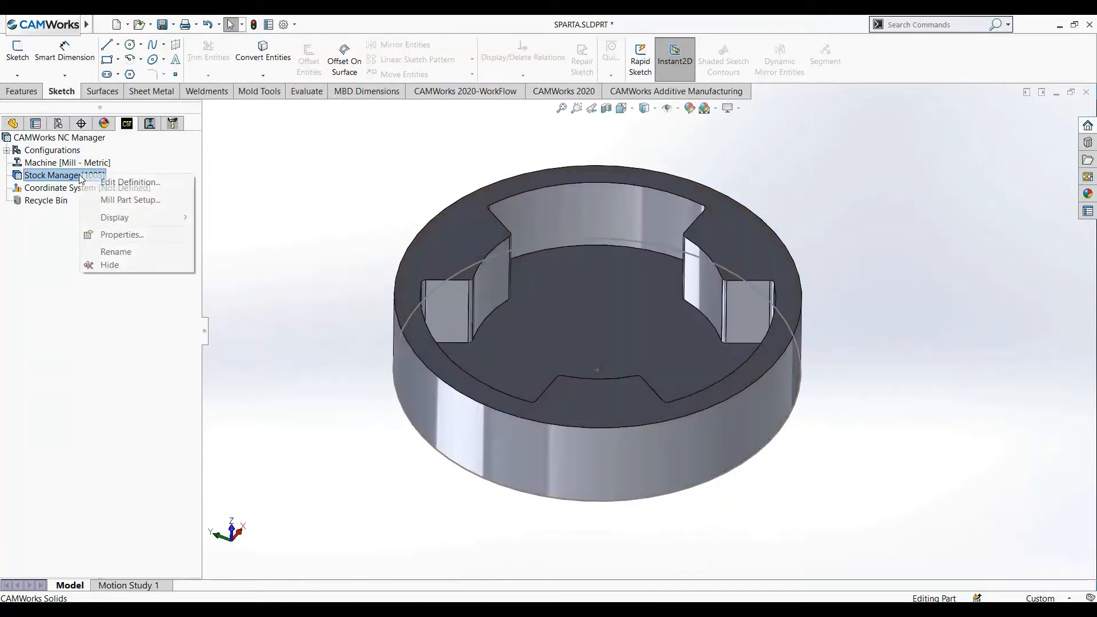
click(114, 201)
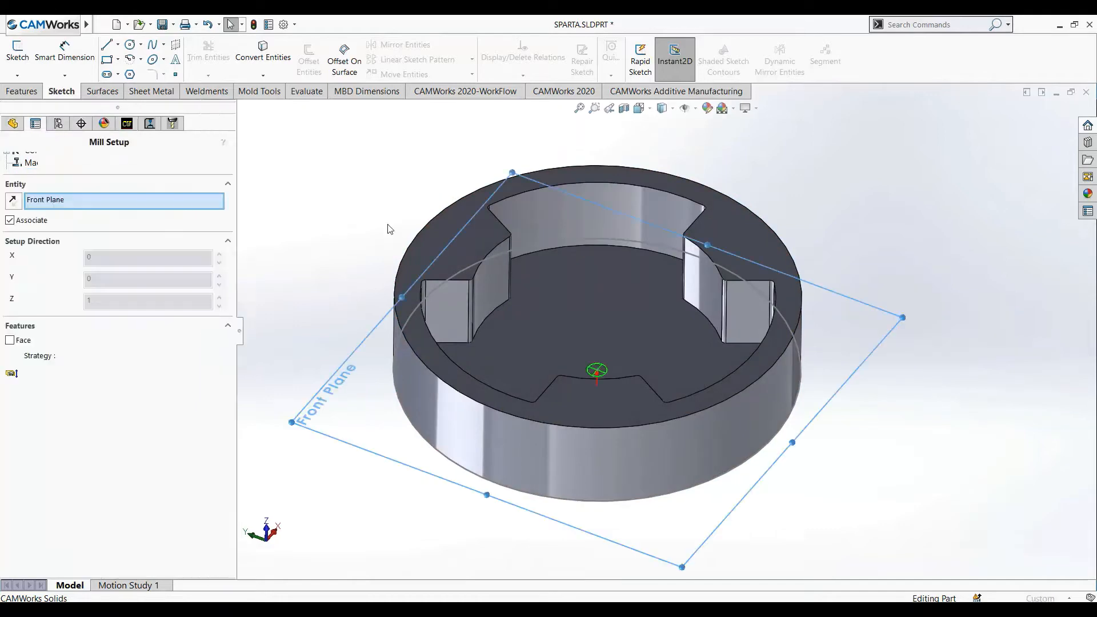
click(568, 304)
mouse_move(303, 295)
middle_down()
mouse_move(314, 289)
mouse_move(350, 311)
mouse_move(318, 282)
mouse_move(299, 286)
middle_up()
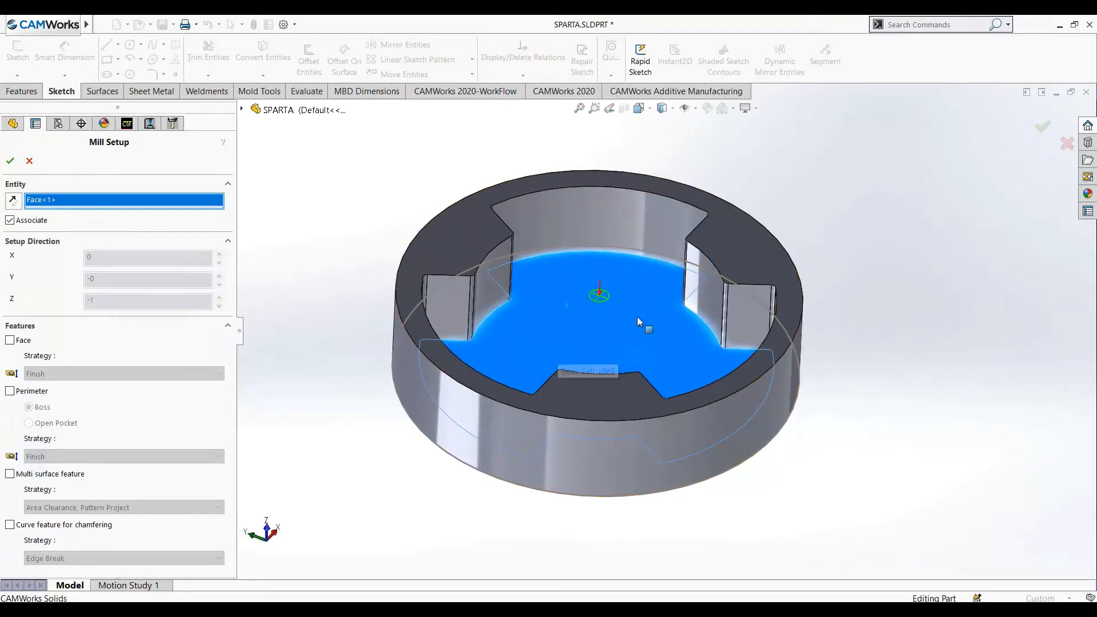
click(9, 161)
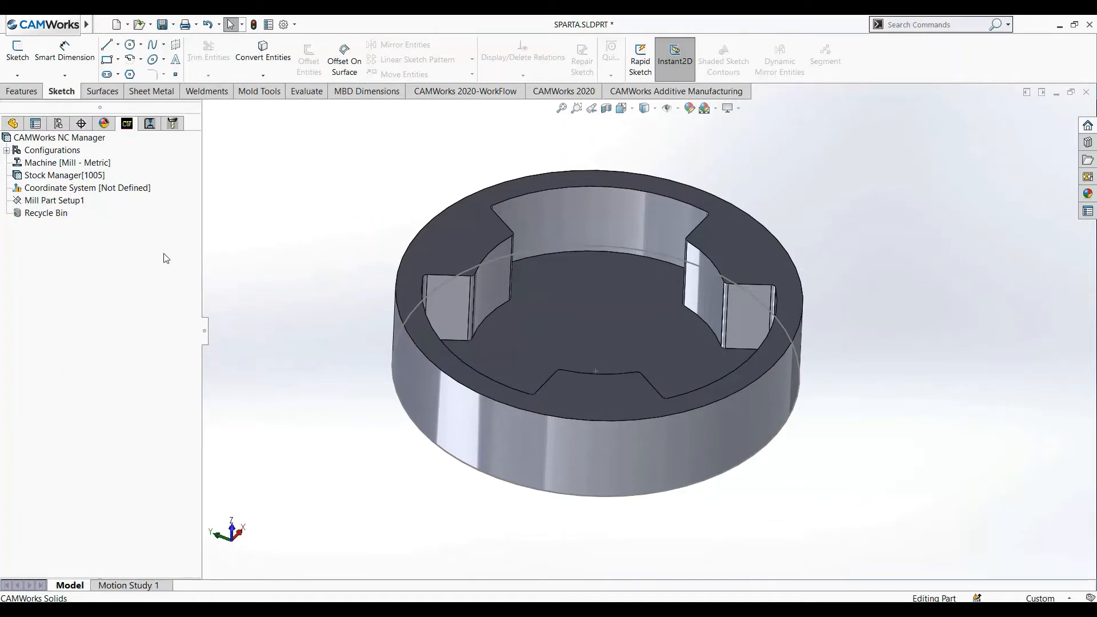
Add a multi surface feature covering all faces of the part to the mill setup, with the Area Clearance, Pattern Project strategy
click(79, 203)
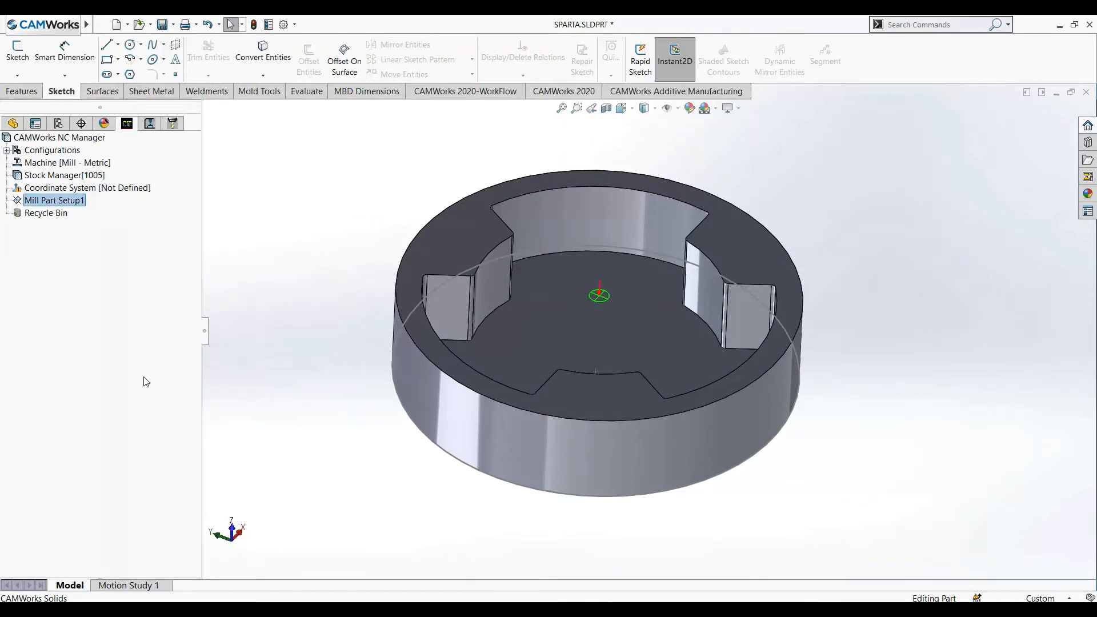
right_click(63, 201)
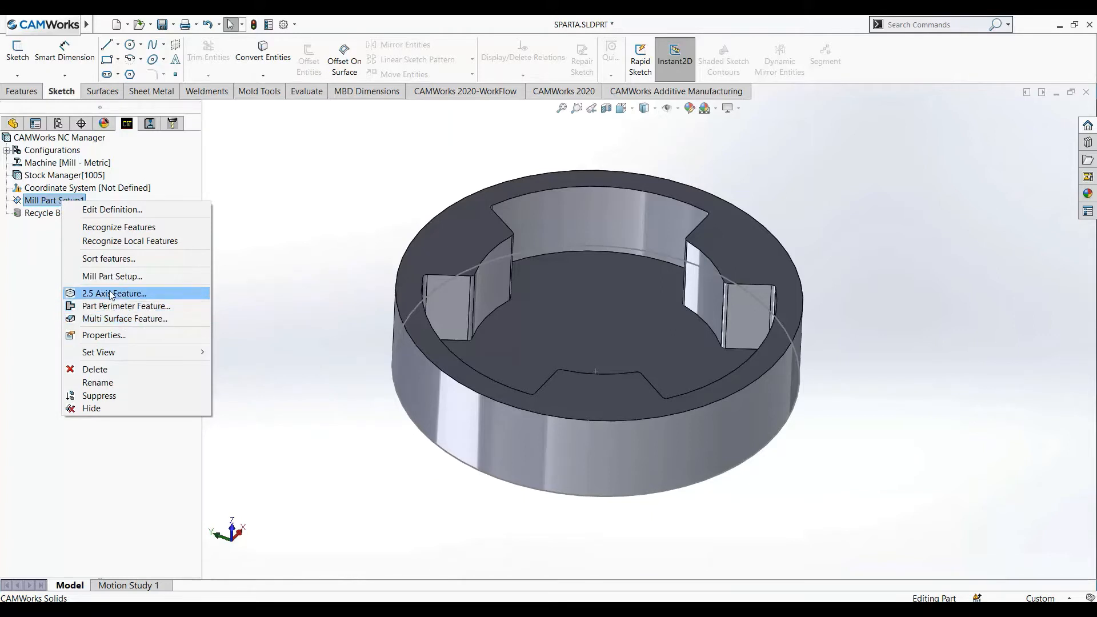
click(115, 321)
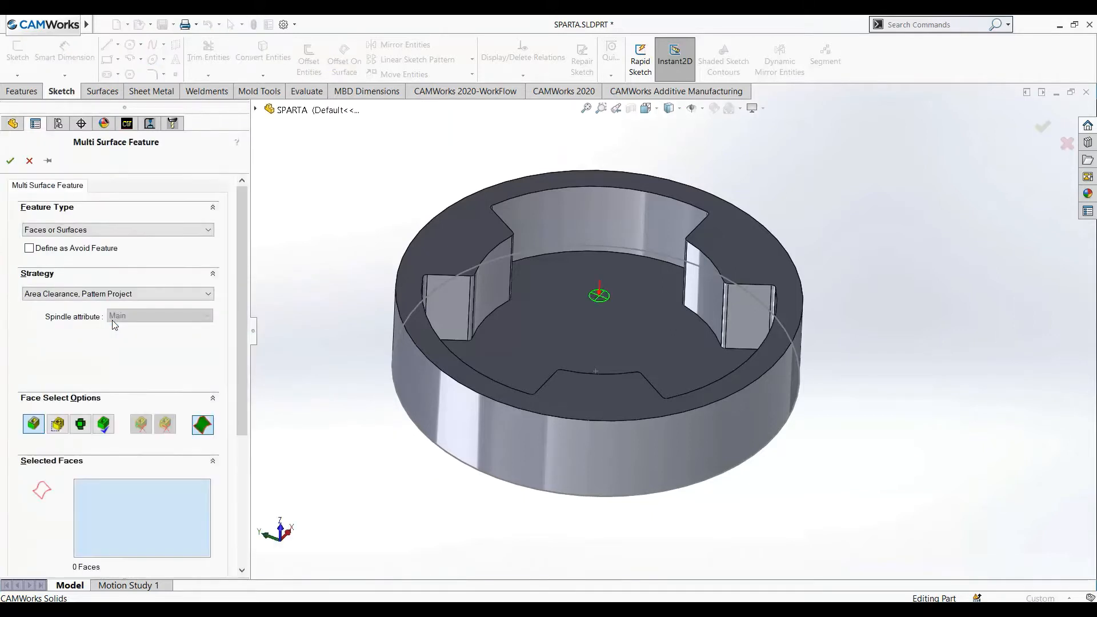
click(104, 424)
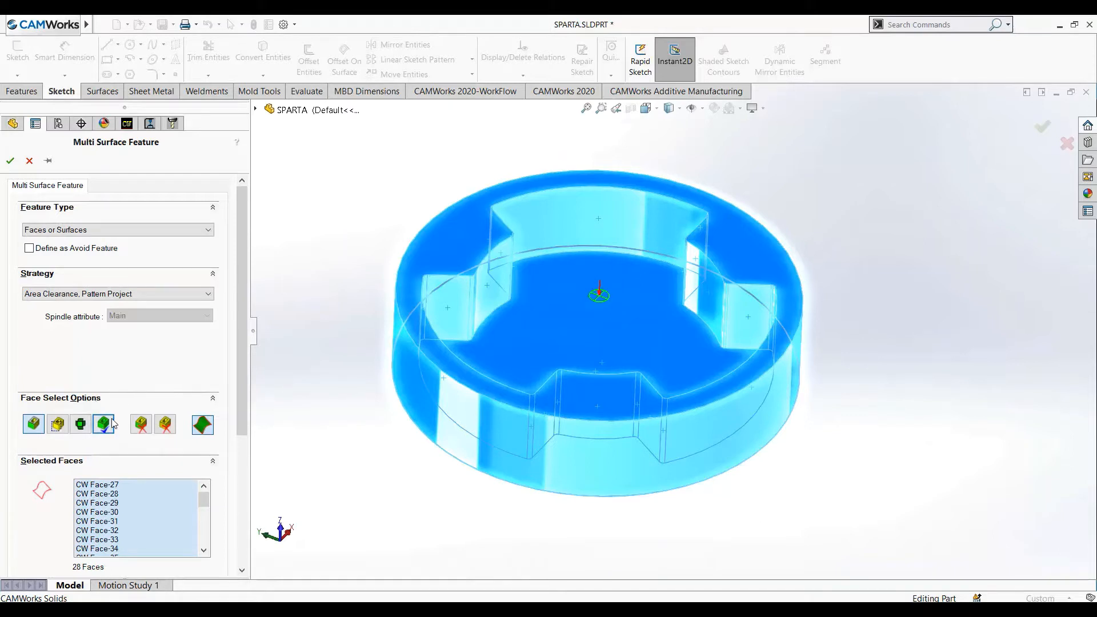
click(10, 160)
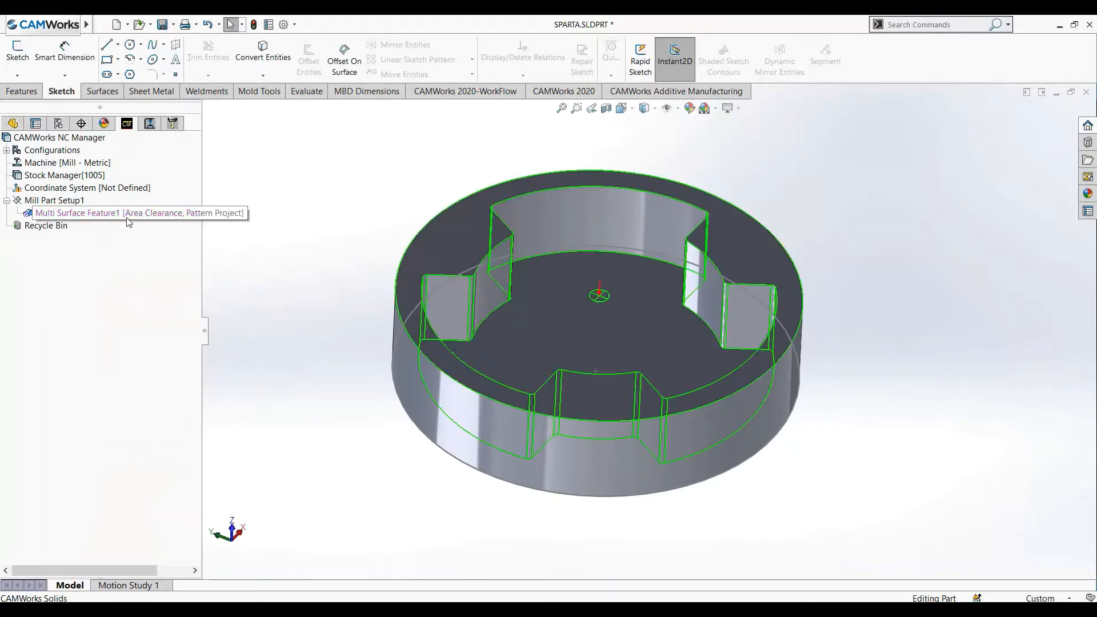
click(129, 217)
middle_drag(321, 330, 313, 307)
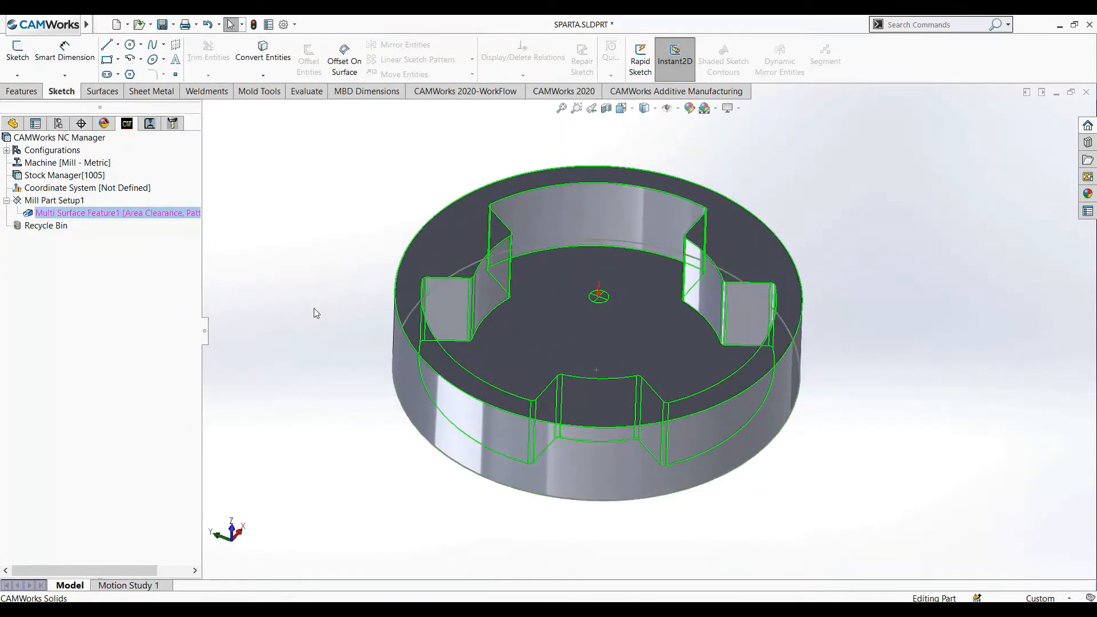
scroll(314, 309, up, 1)
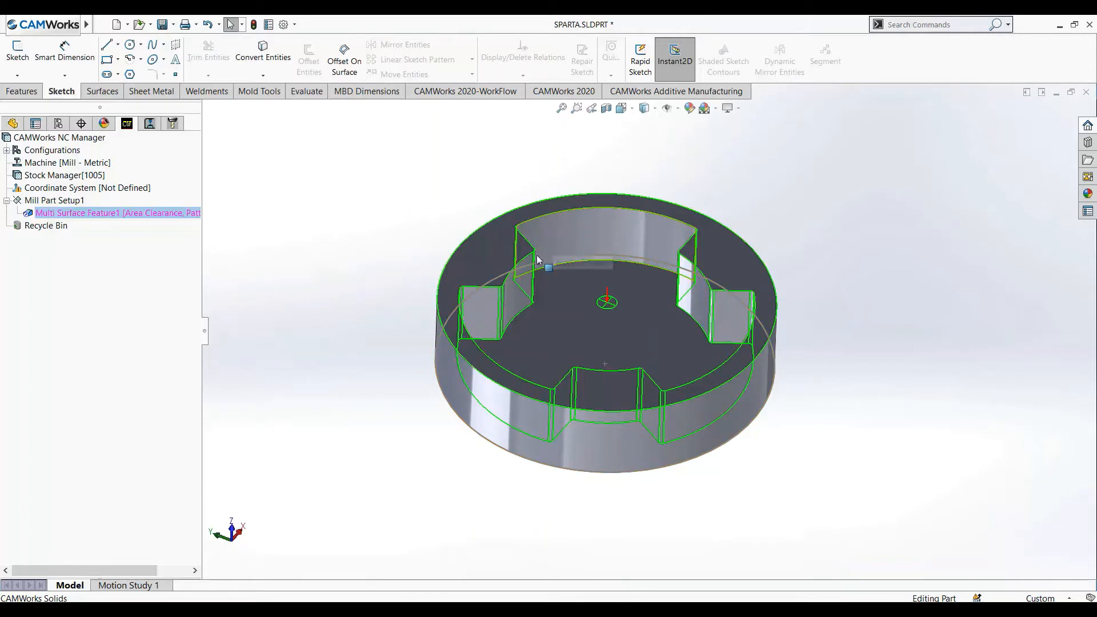
Hide the multi surface feature of Mill Part Setup1 so its edges are no longer highlighted on the part
scroll(638, 318, down, 1)
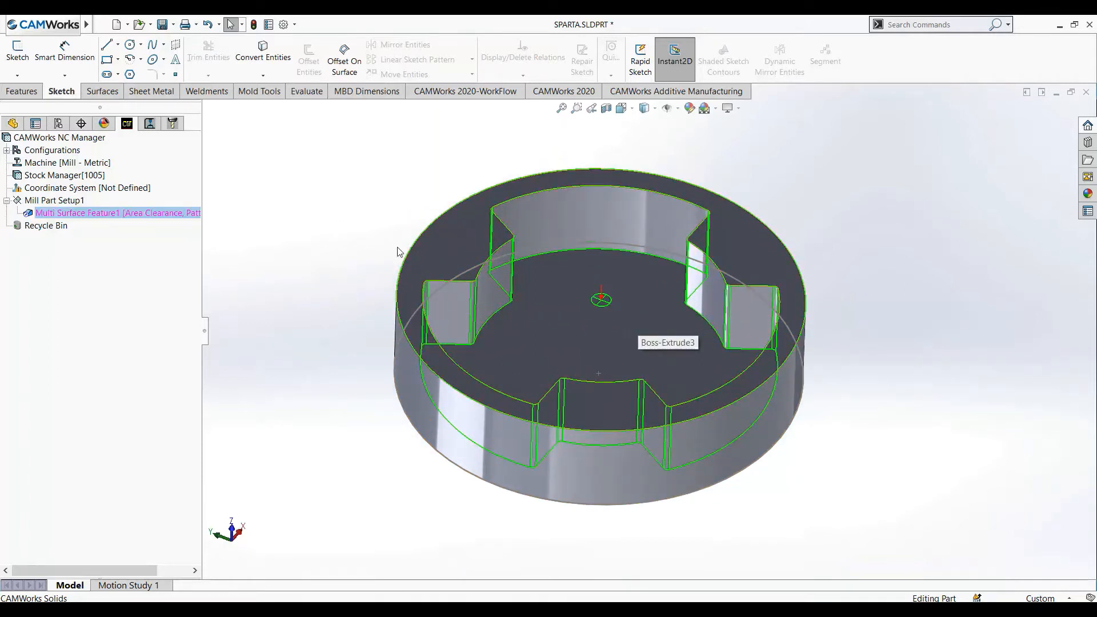
middle_drag(350, 222, 336, 222)
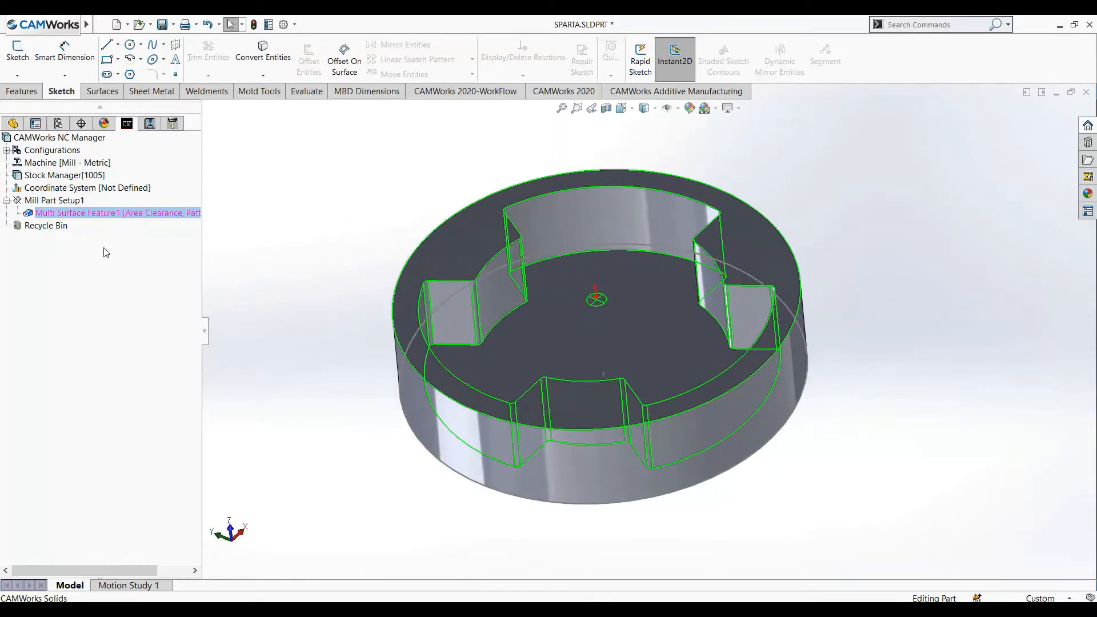
right_click(118, 215)
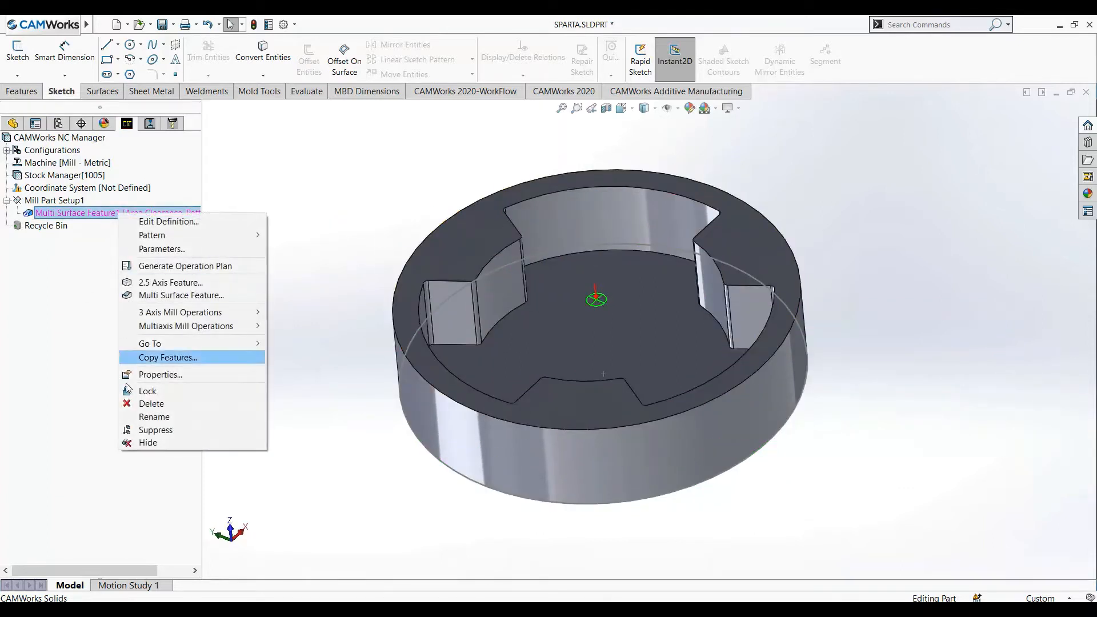
click(144, 443)
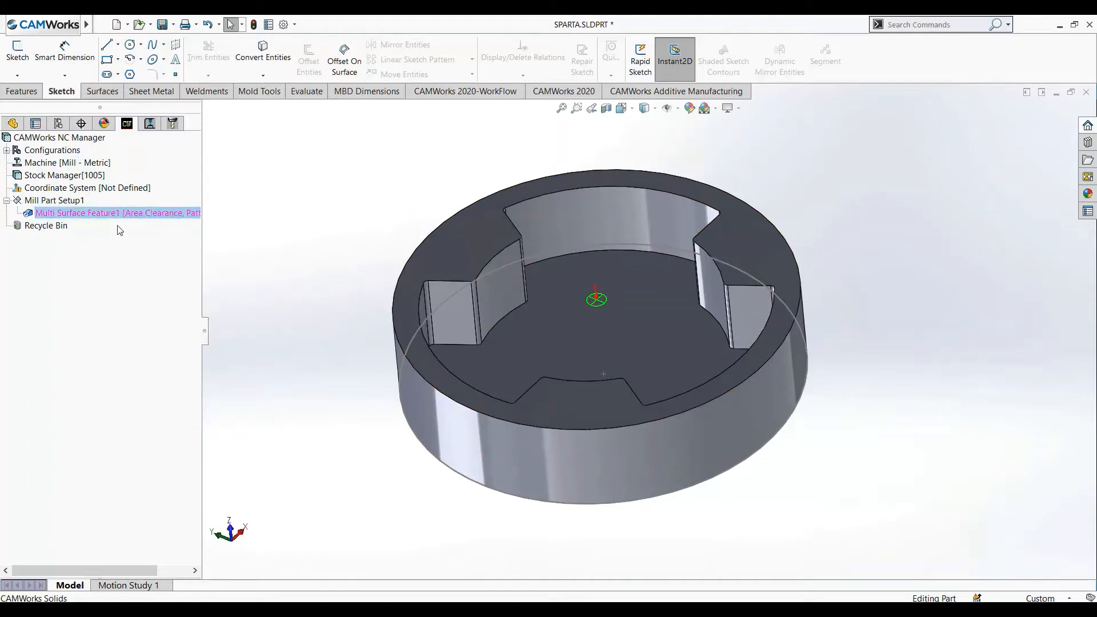
click(136, 215)
right_click(160, 213)
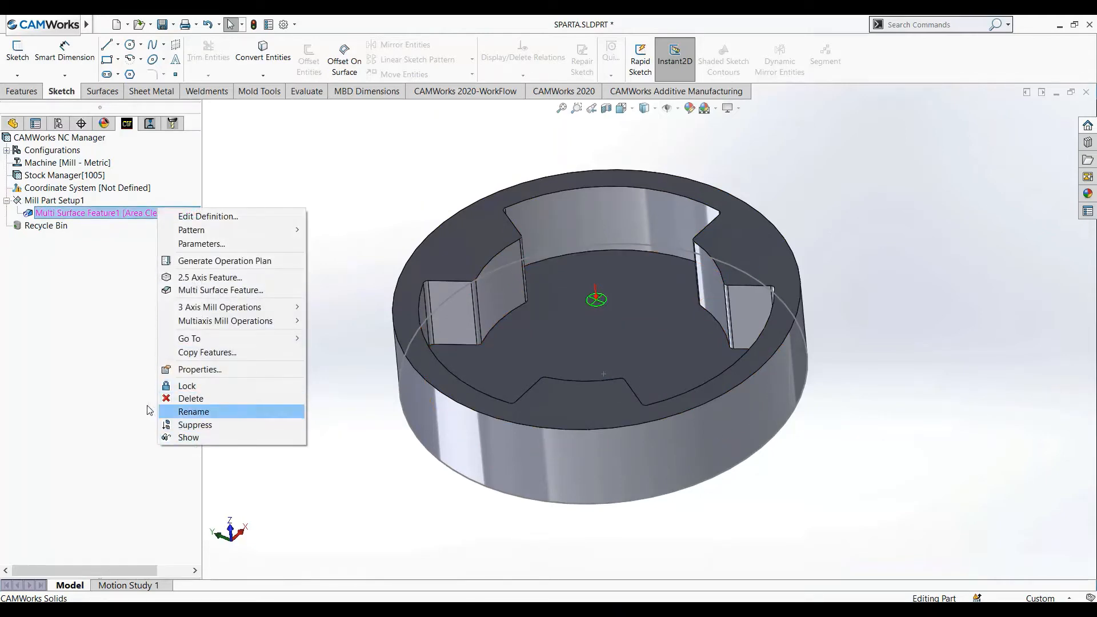
click(365, 200)
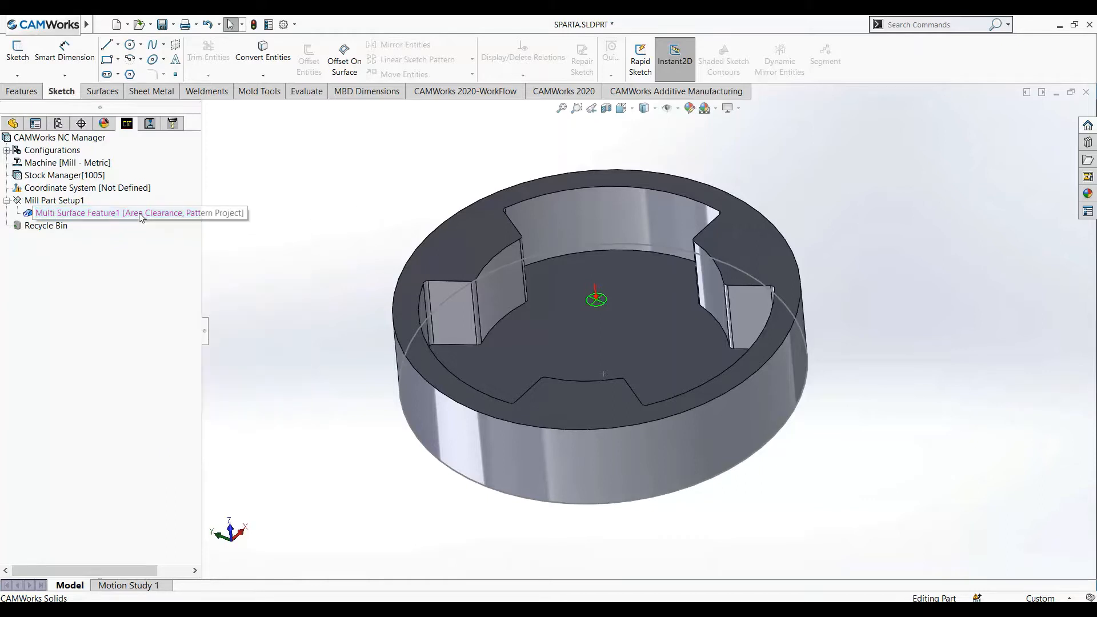
Add a 3 axis Area Clearance operation to the multi surface feature with the T05 - 20 Flat End tool, and review its tool dimensions
right_click(106, 216)
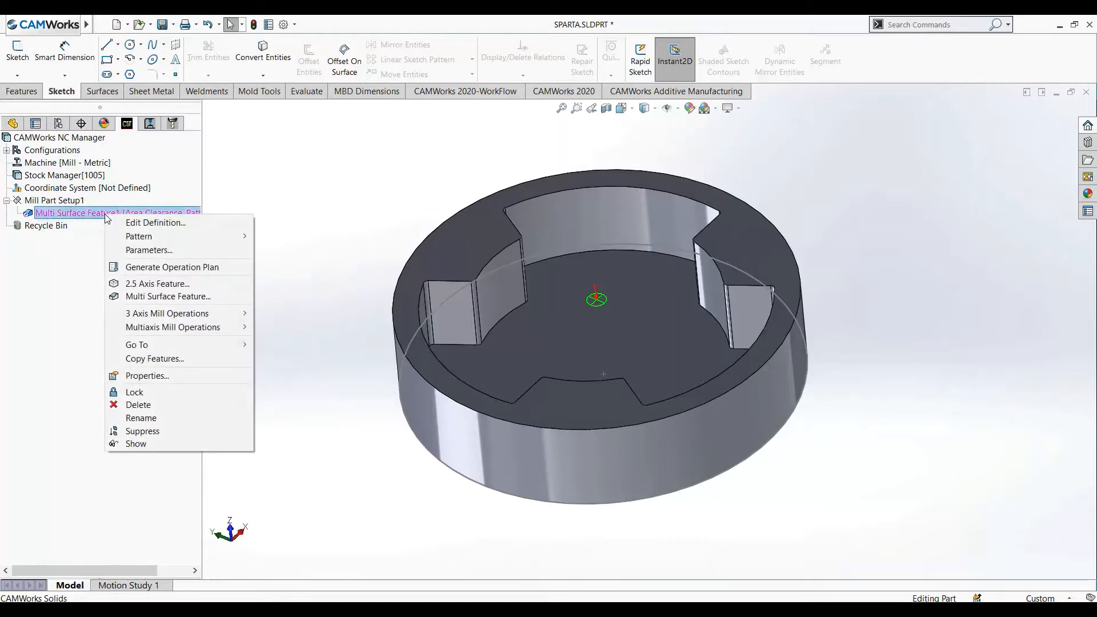
mouse_move(204, 317)
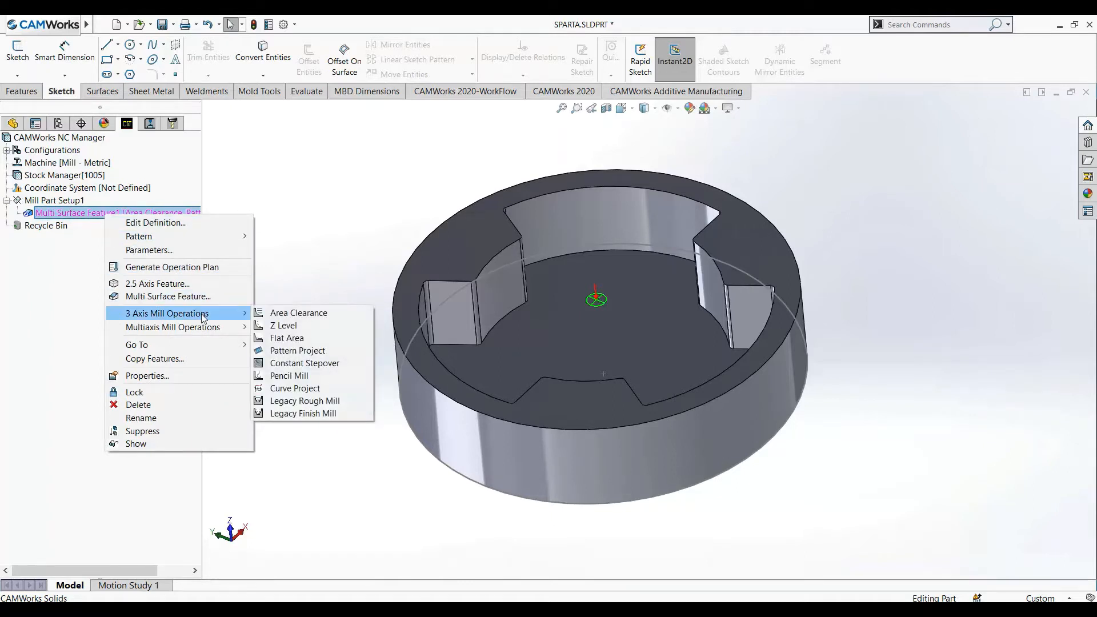
click(294, 314)
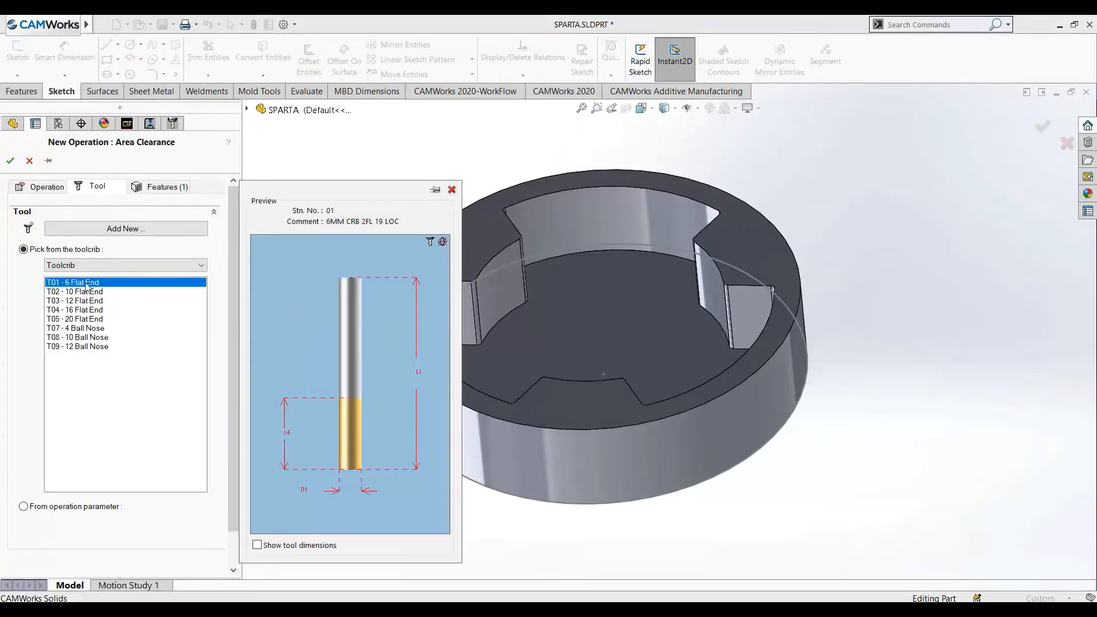
click(91, 319)
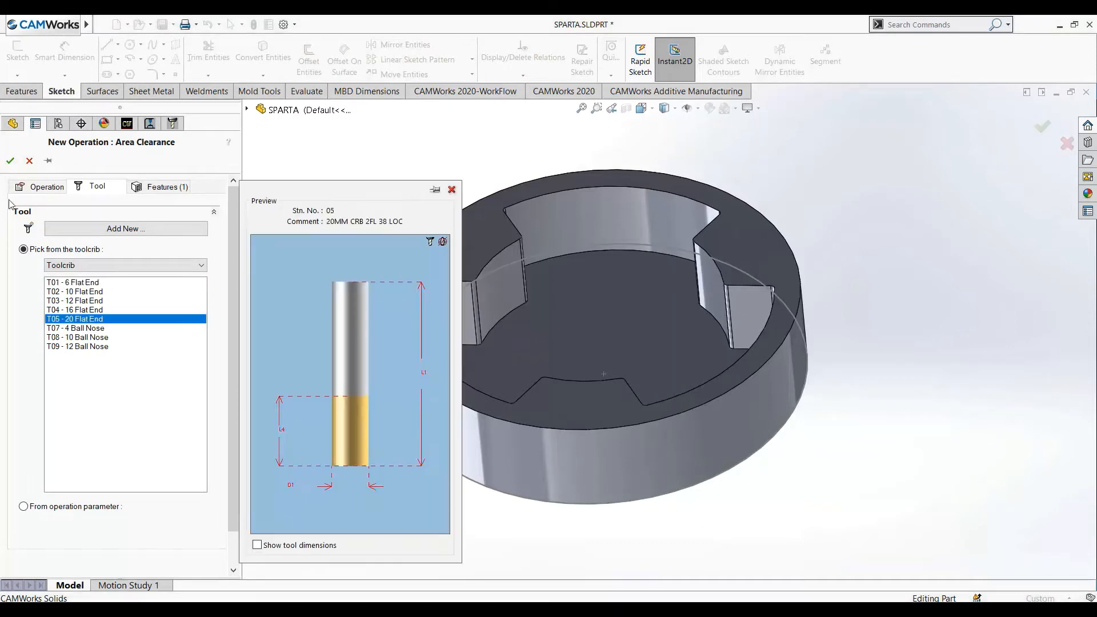
click(12, 164)
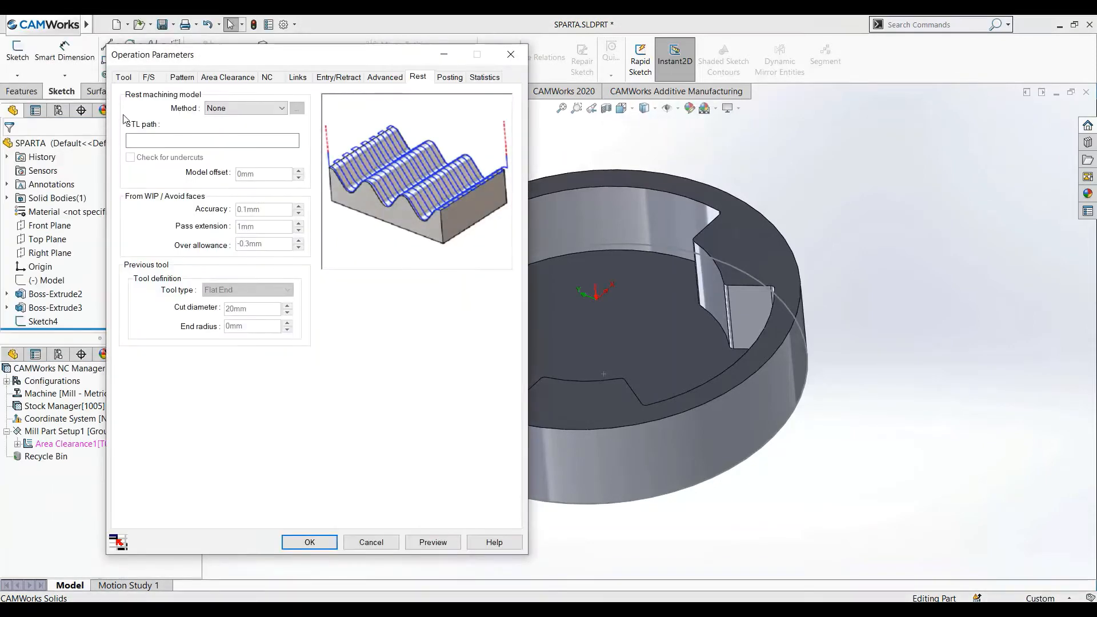
click(124, 77)
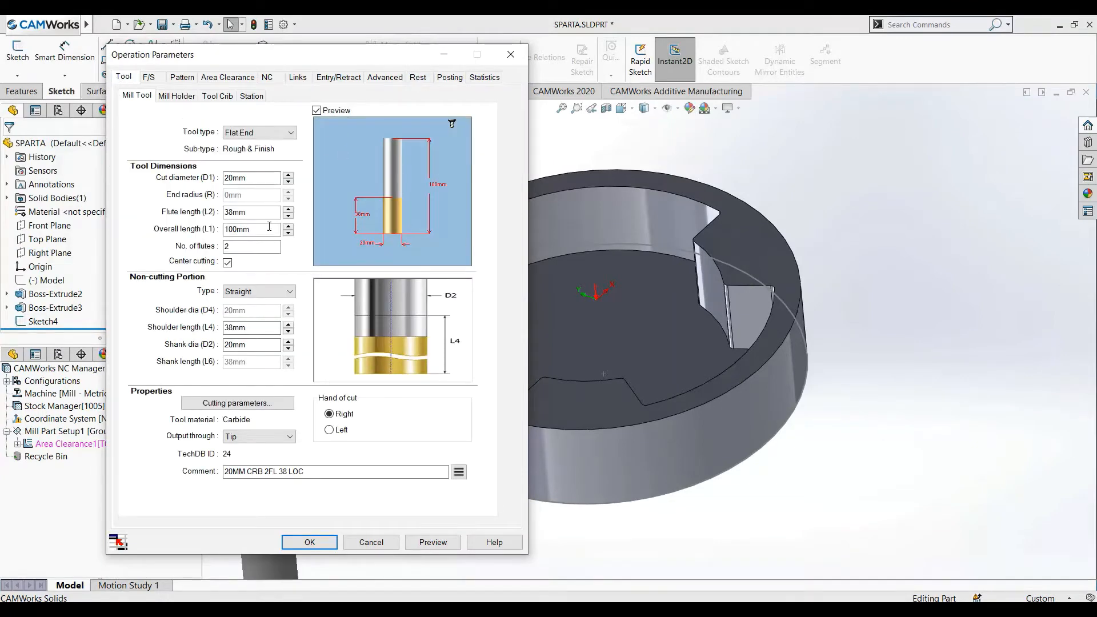
click(252, 177)
Set the operation's spindle speed to 2200 rpm and its XY feedrate to 2000 mm/min
click(149, 78)
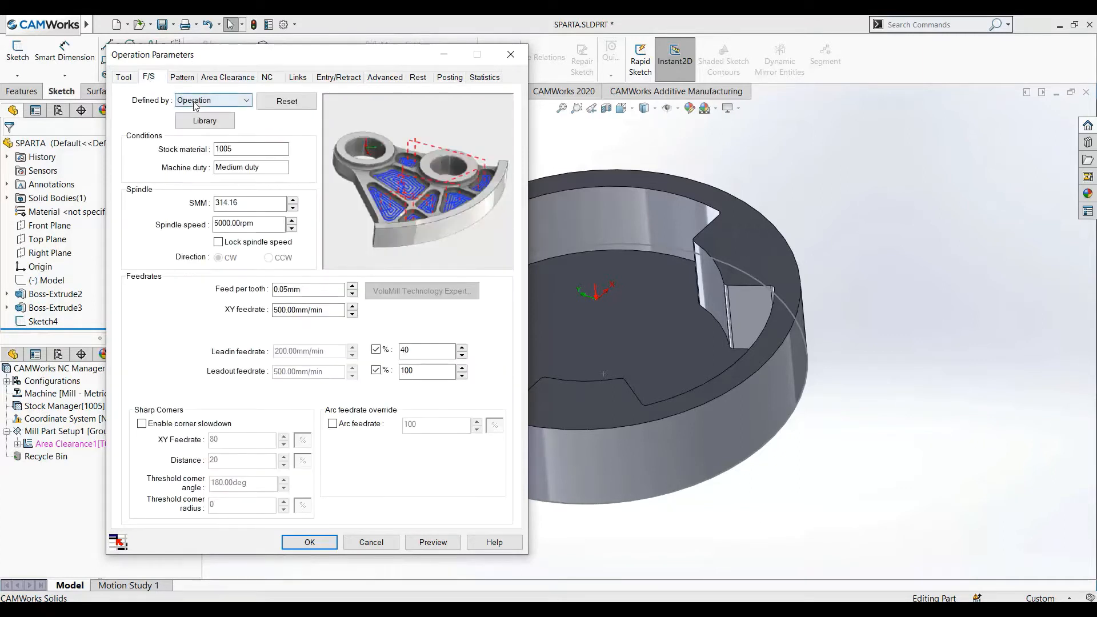
drag(269, 225, 205, 237)
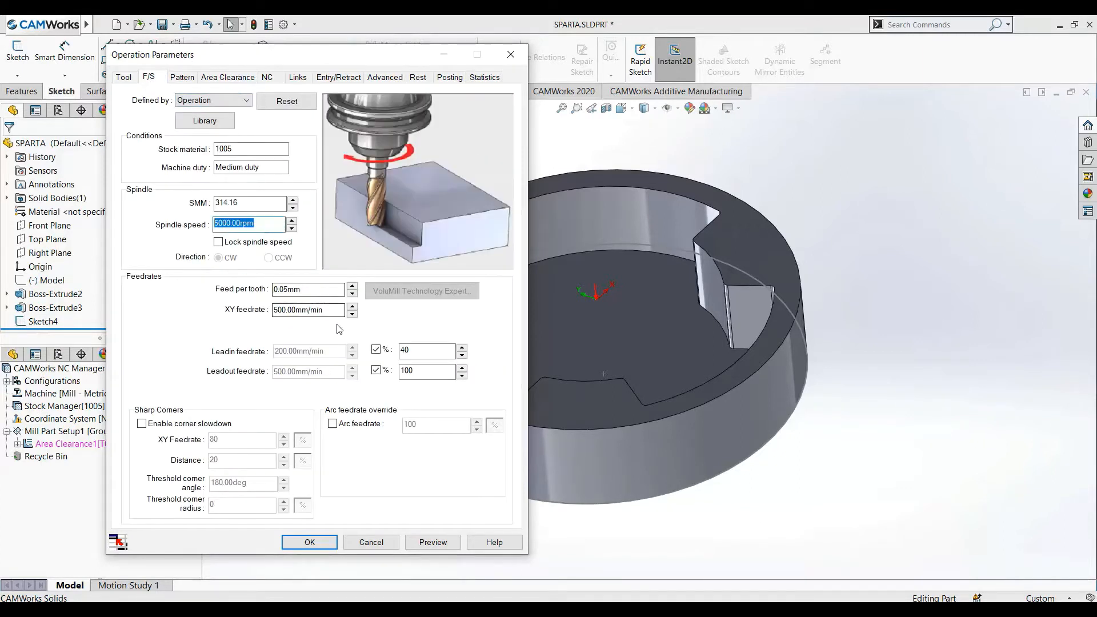
drag(343, 310, 211, 314)
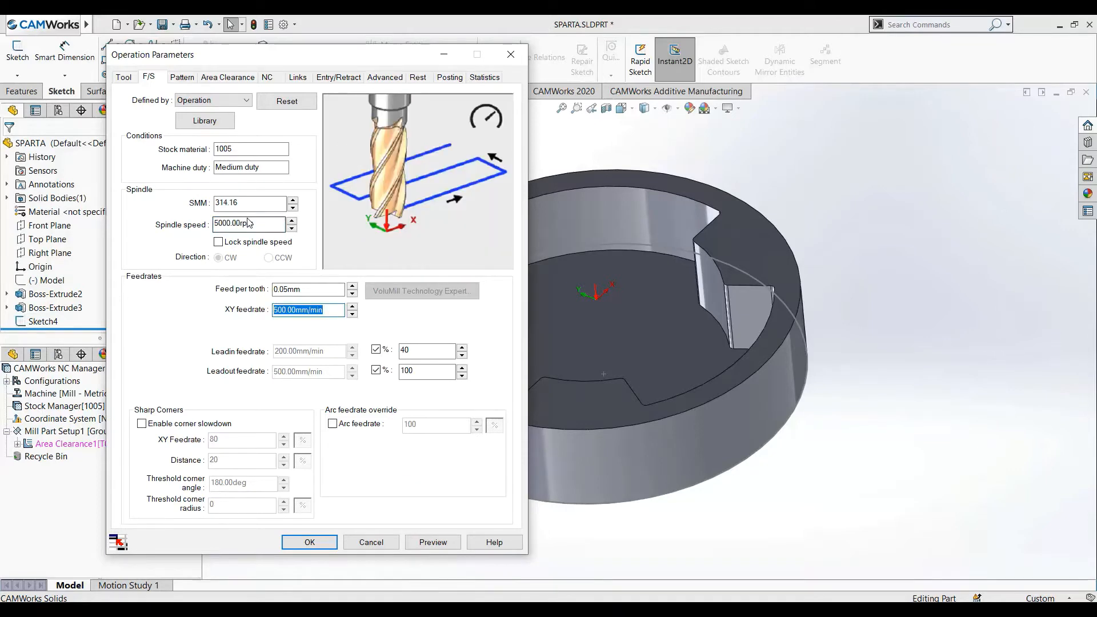
drag(283, 224, 204, 229)
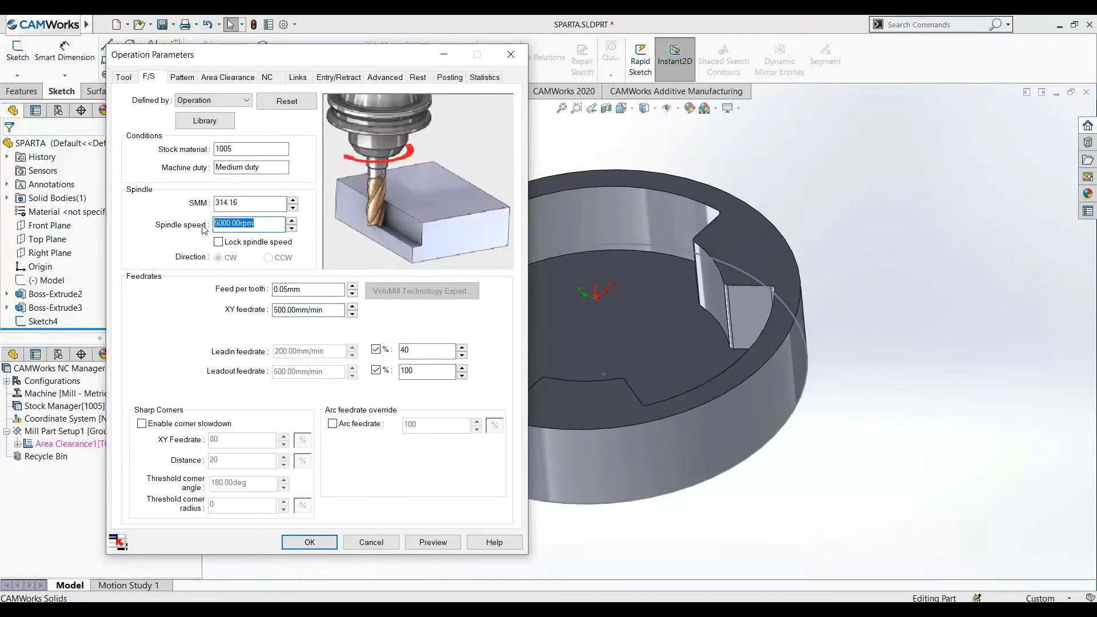
text(2200)
key(Tab)
key(Tab)
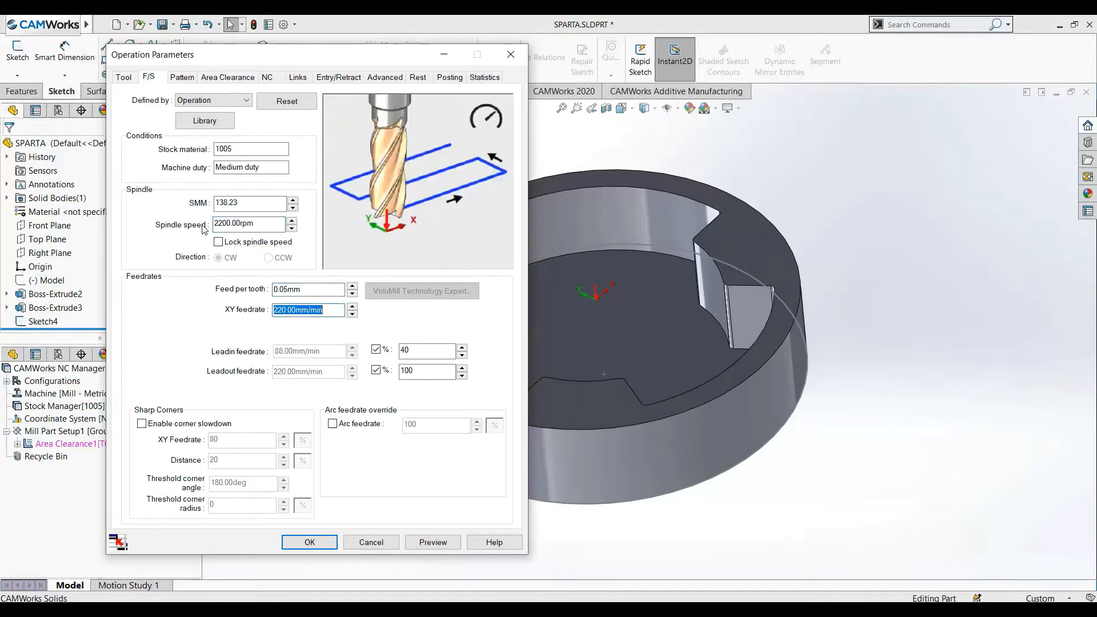
text(2000)
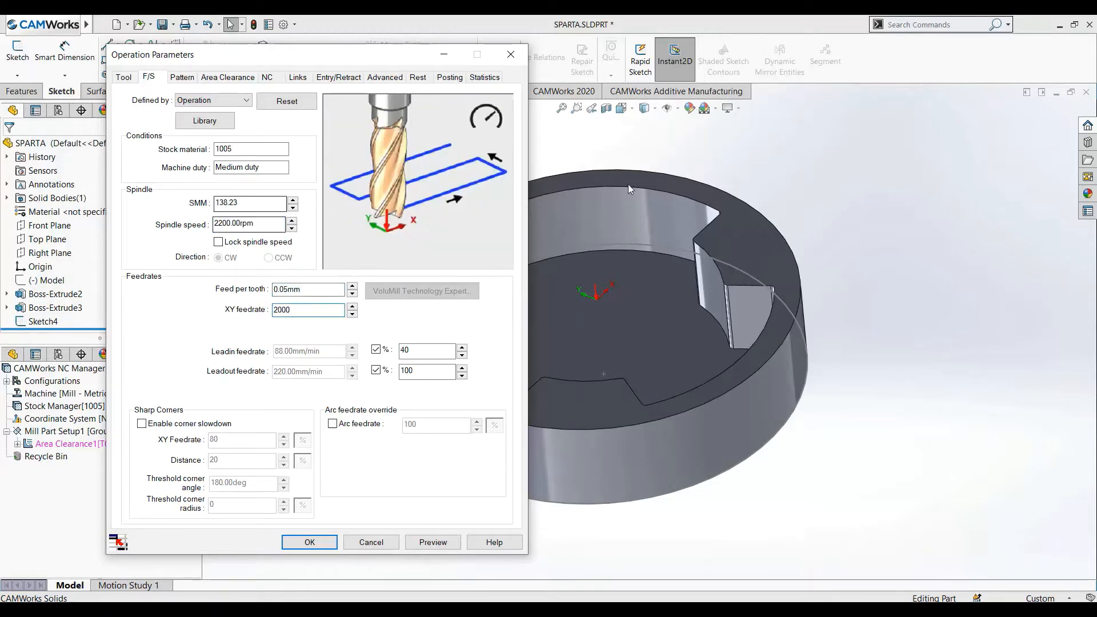
click(890, 284)
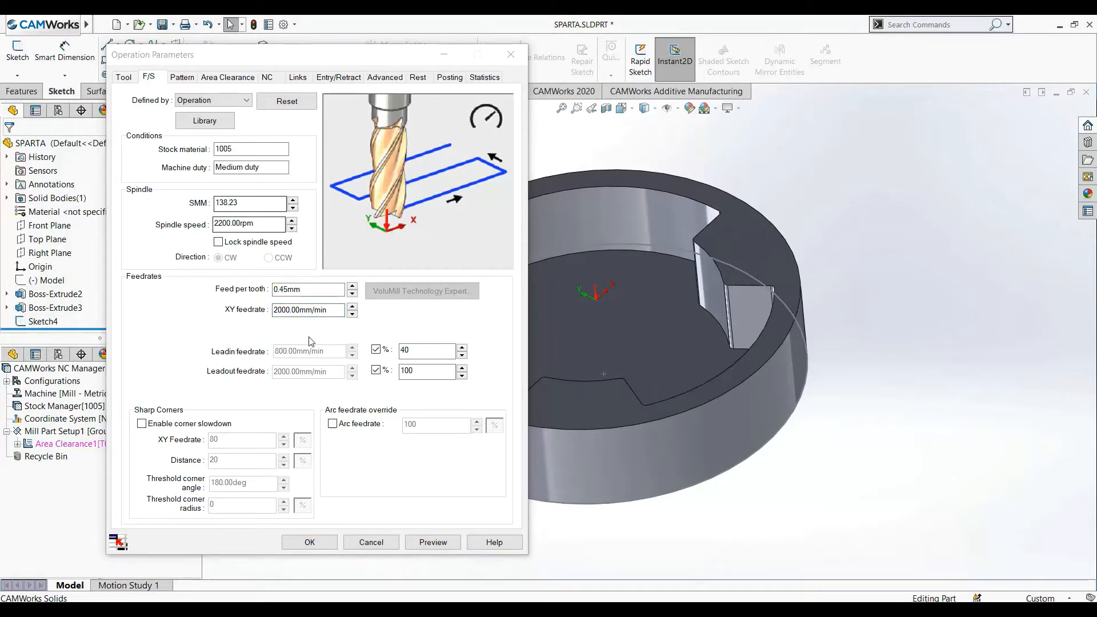
Try the Pocket In - Core pattern for the operation and compare it with the part's pocket floor
click(182, 78)
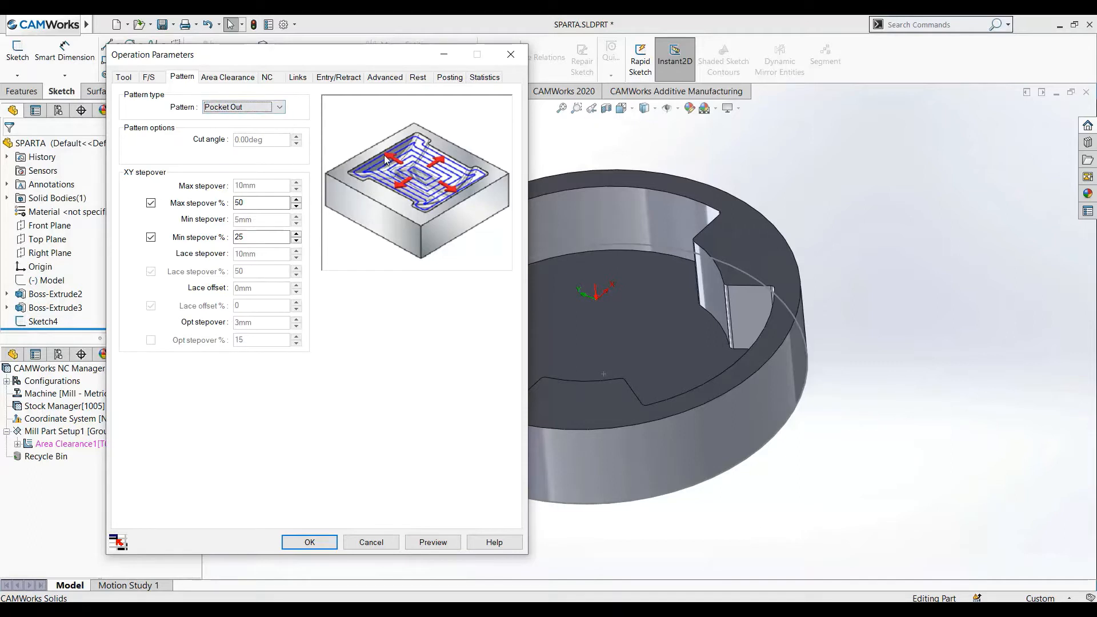
click(241, 108)
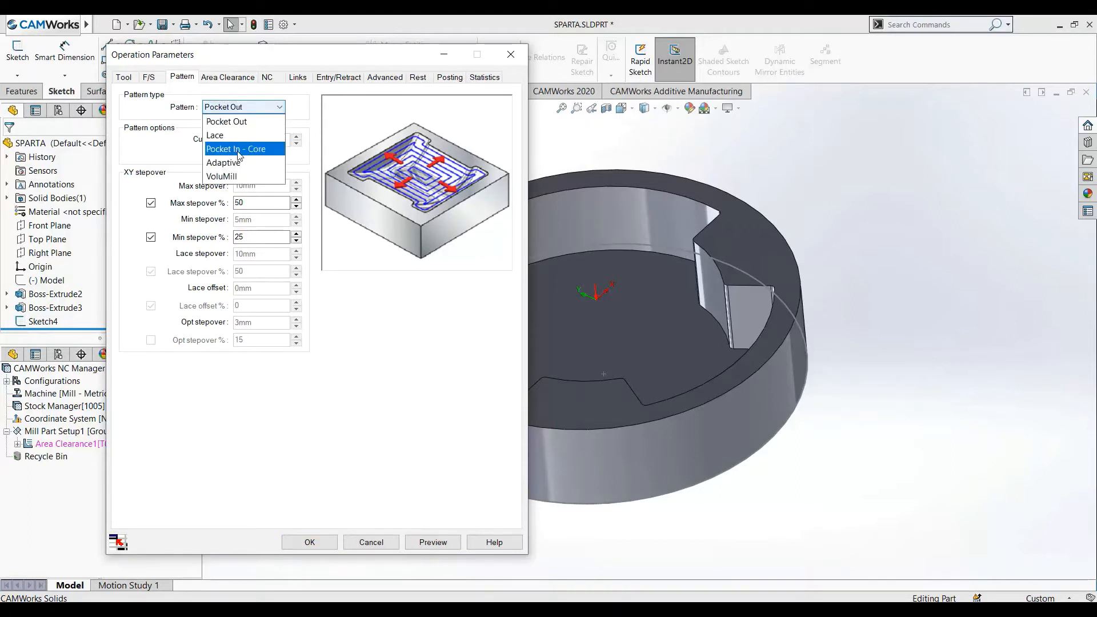
click(240, 155)
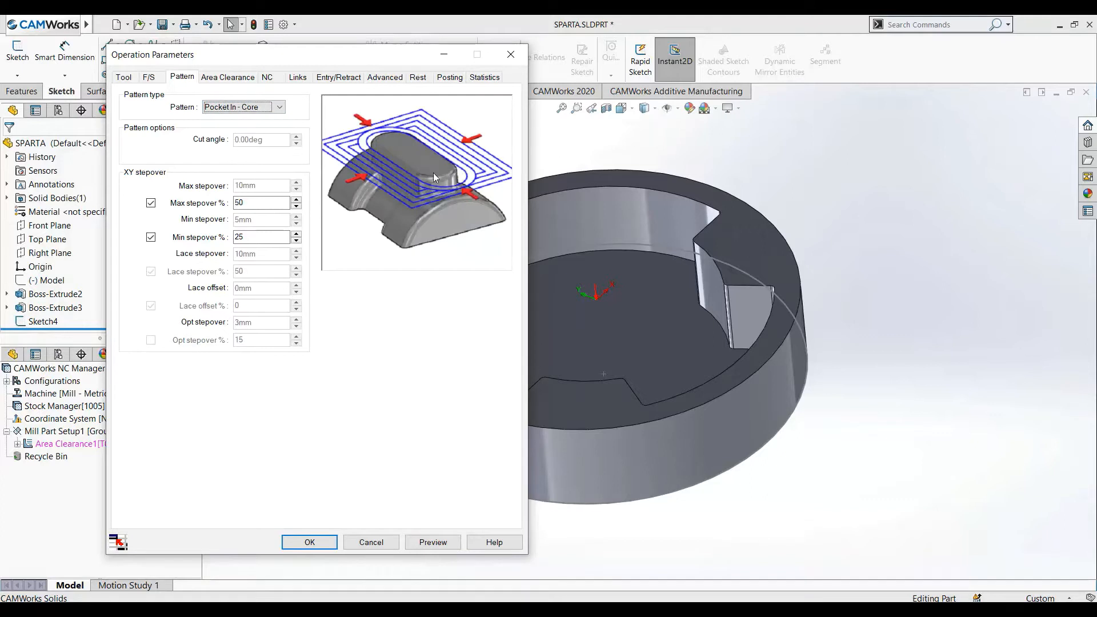
scroll(646, 334, up, 6)
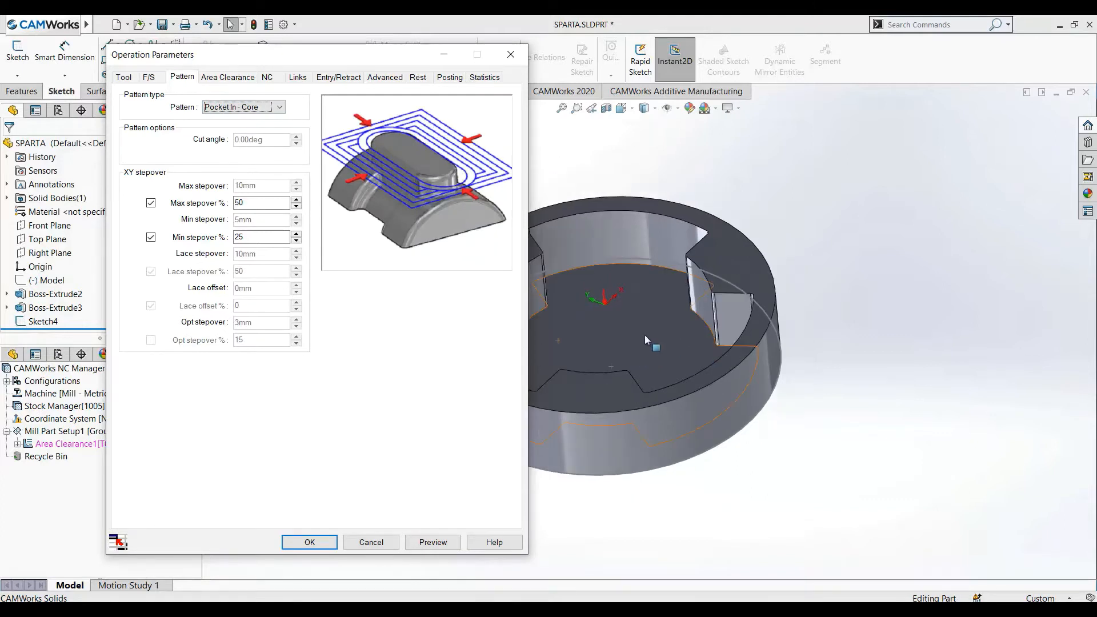
scroll(597, 336, down, 6)
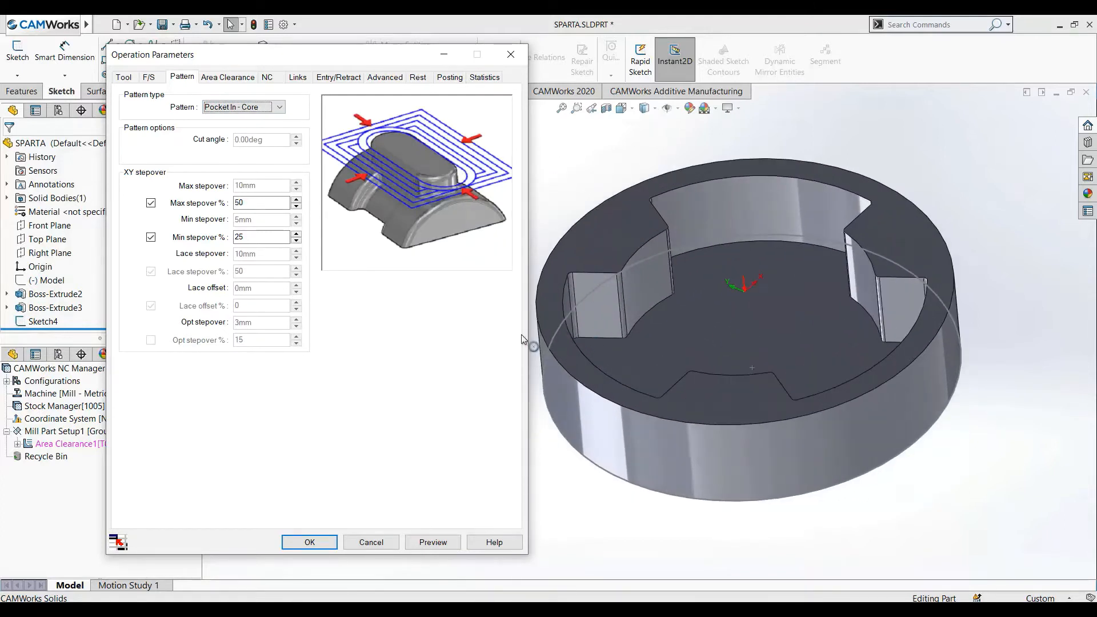
click(218, 109)
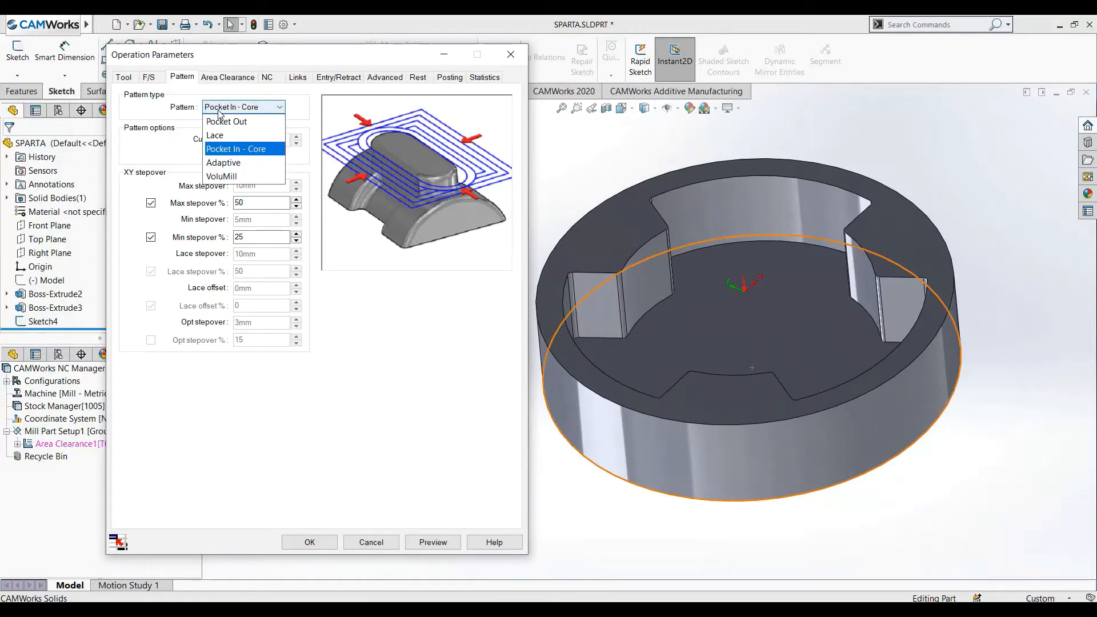
click(692, 321)
click(752, 302)
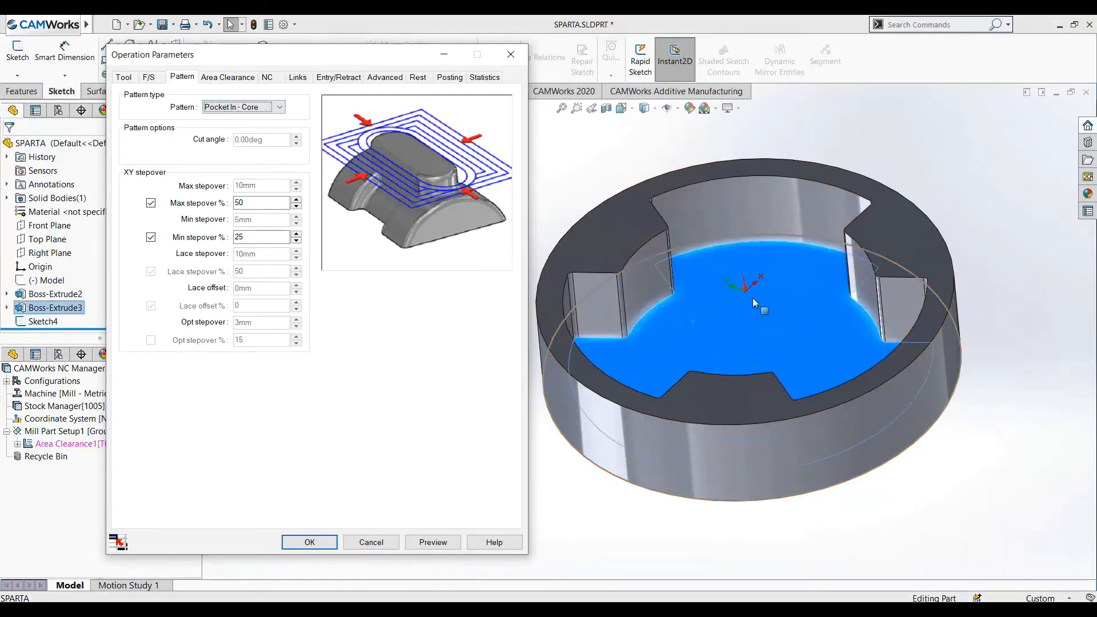
click(583, 193)
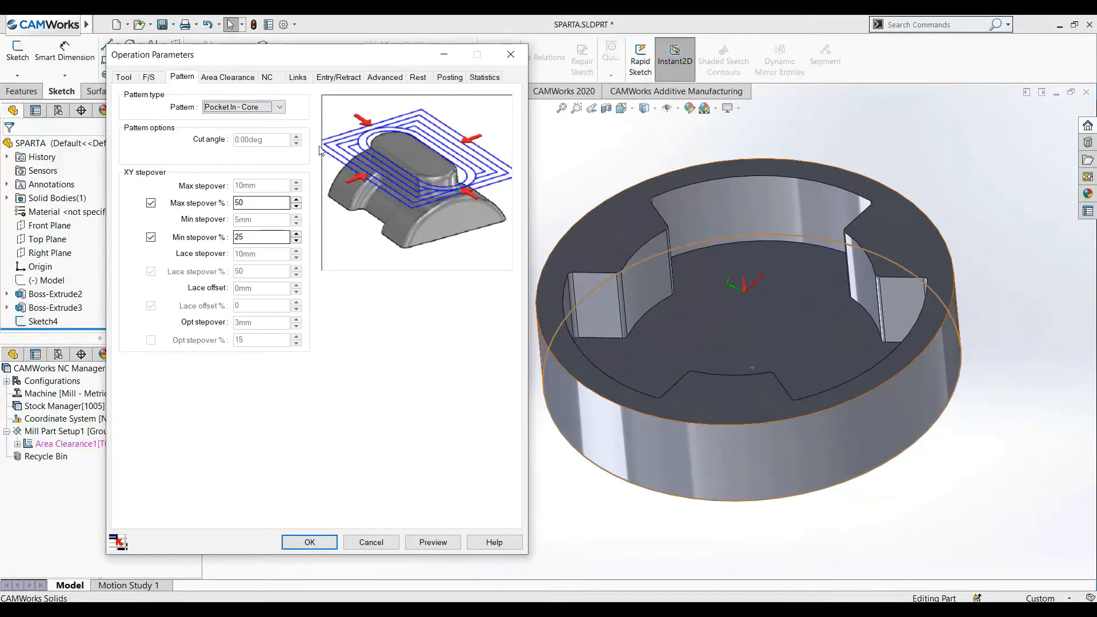
Try the Lace and Adaptive patterns, and return the pattern type to Pocket Out
click(260, 108)
click(256, 131)
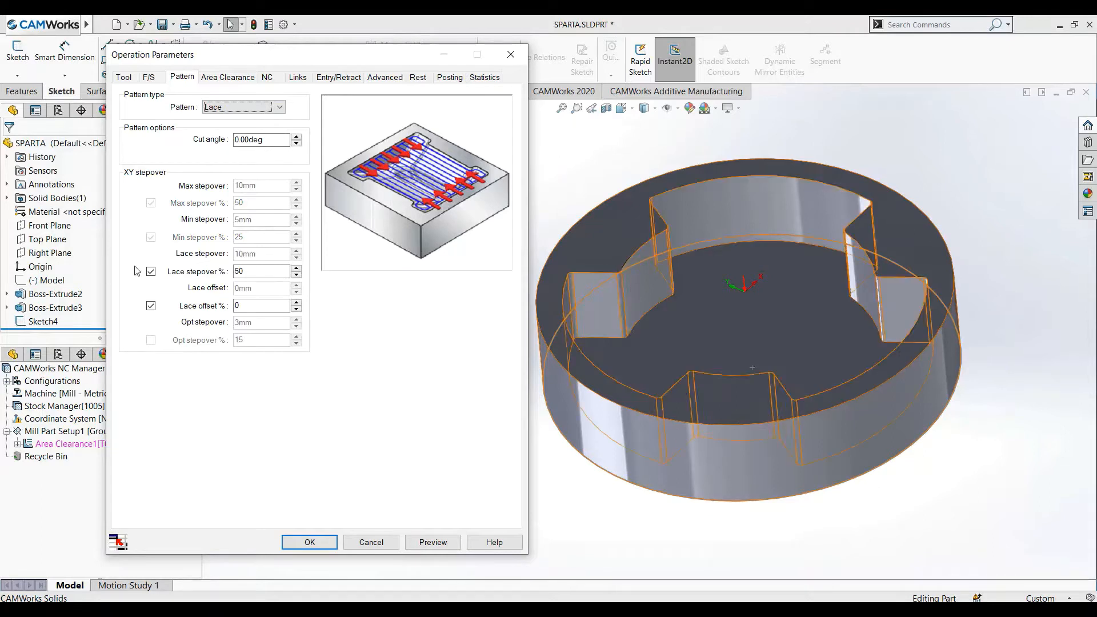
click(222, 109)
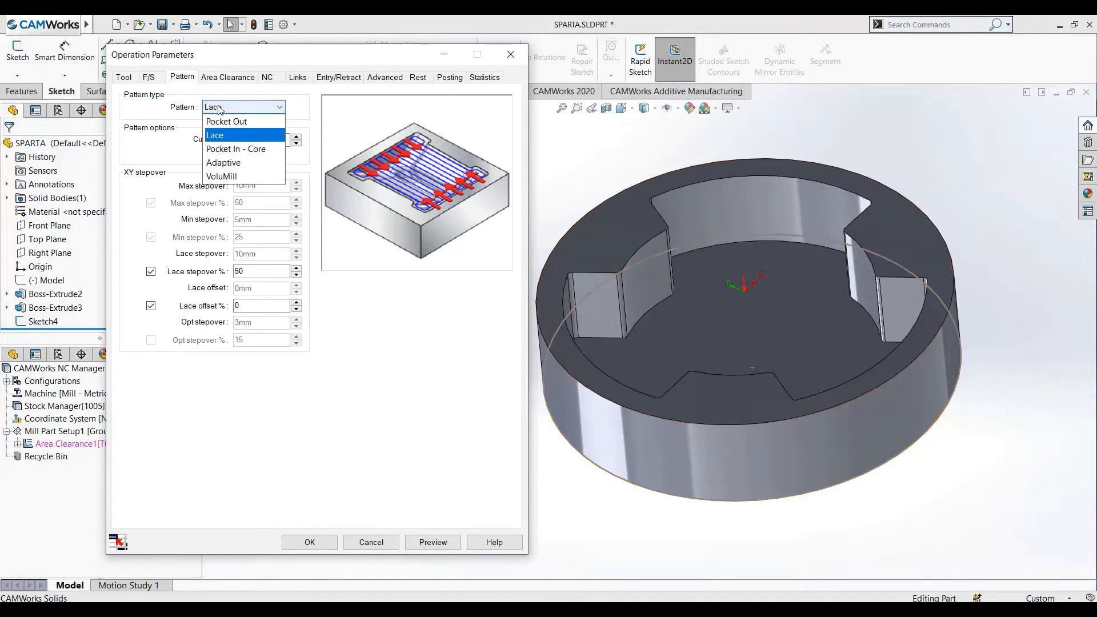
click(236, 164)
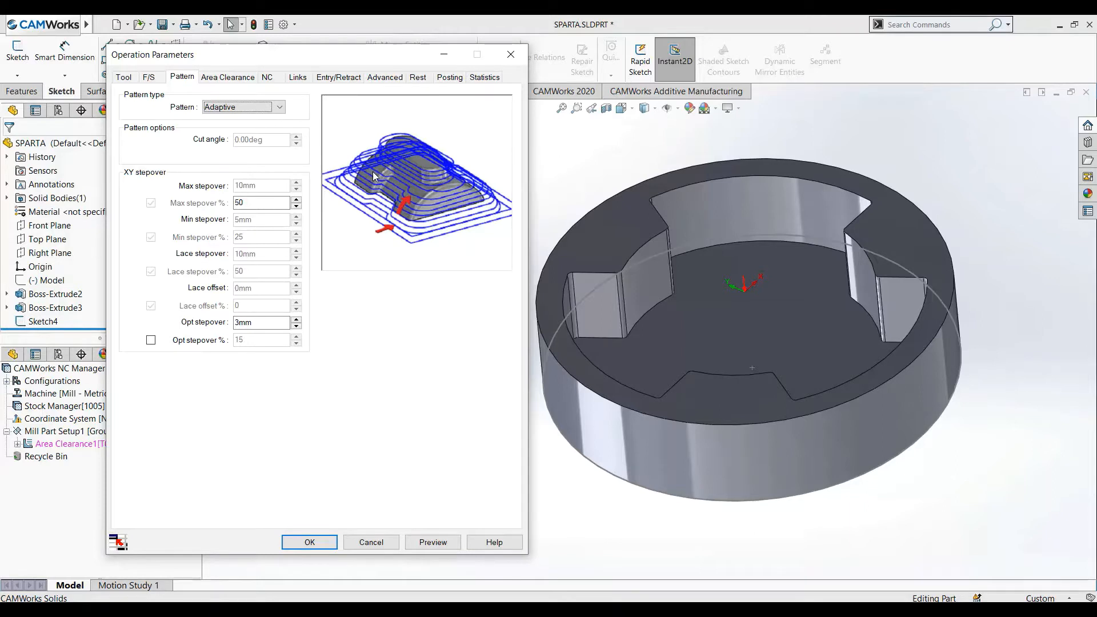
click(218, 109)
click(225, 121)
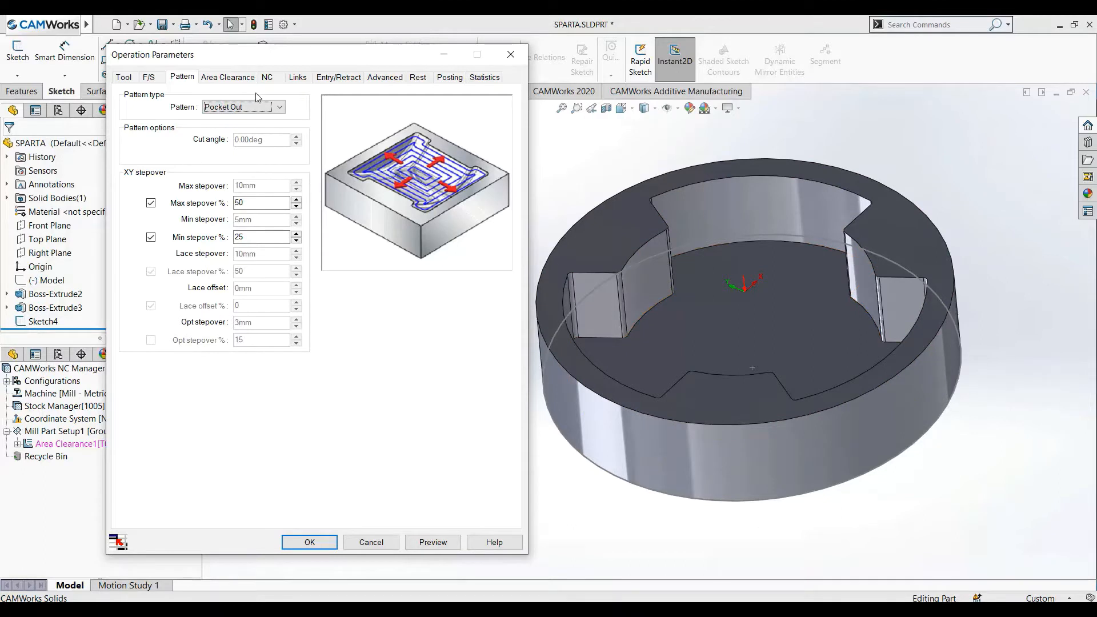
click(263, 203)
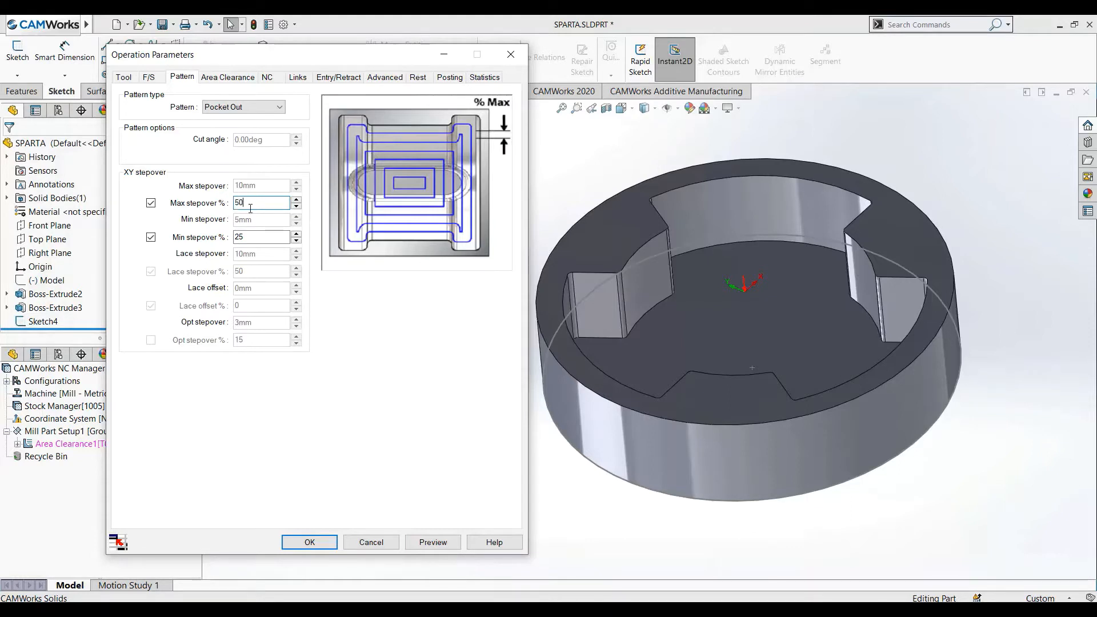
Set the area clearance surface finish to an XY allowance of 0.25 mm and a Z allowance of 0.1 mm
click(230, 79)
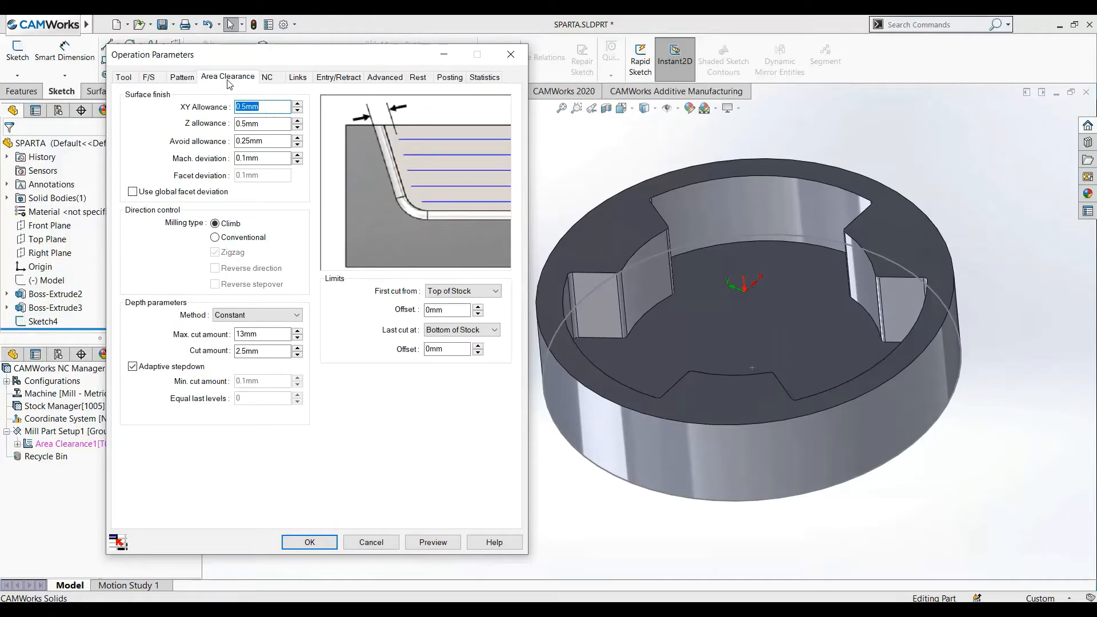
click(272, 107)
key(shift+Home)
key(BackSpace)
text(.25)
click(260, 124)
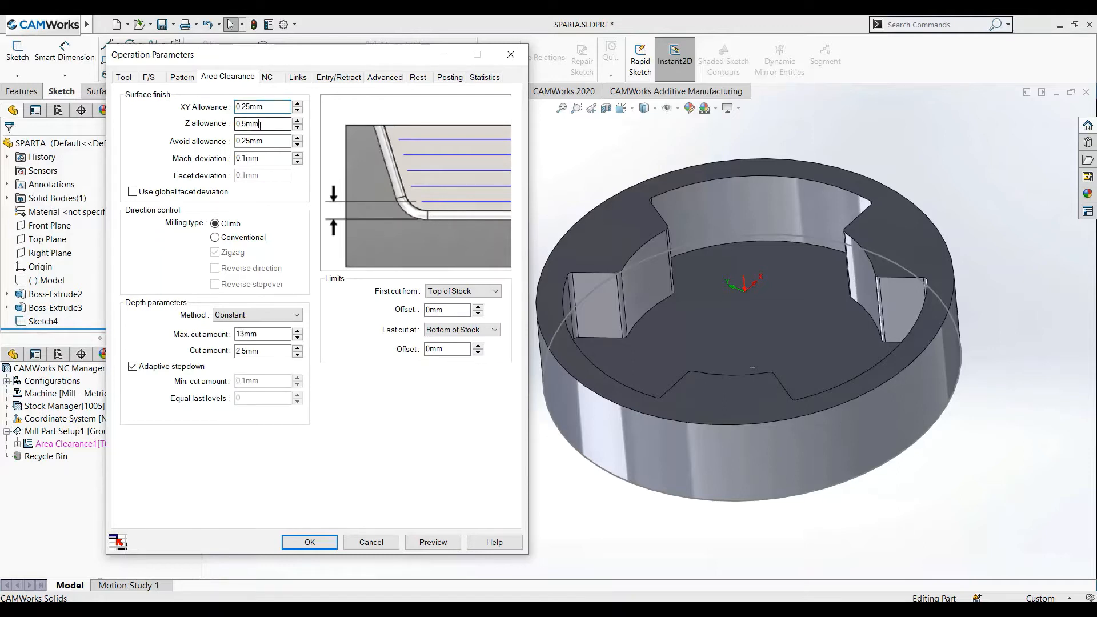
key(shift+Home)
key(BackSpace)
text(.1)
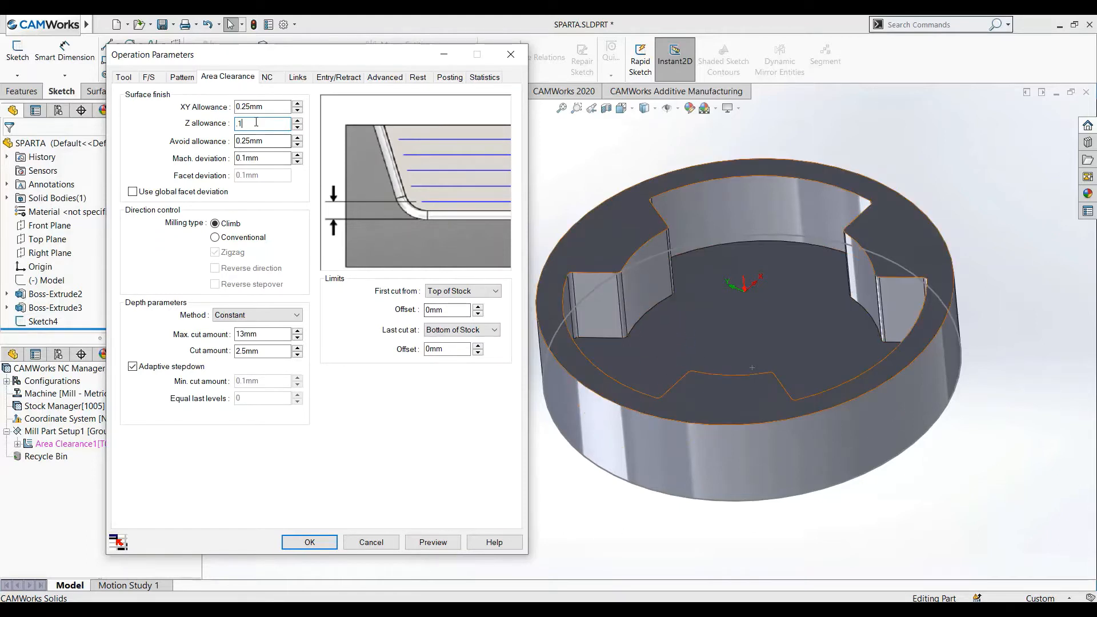
Set the surface finish Z allowance to 0.15 mm and check the avoid allowance
drag(255, 124, 215, 132)
text(0)
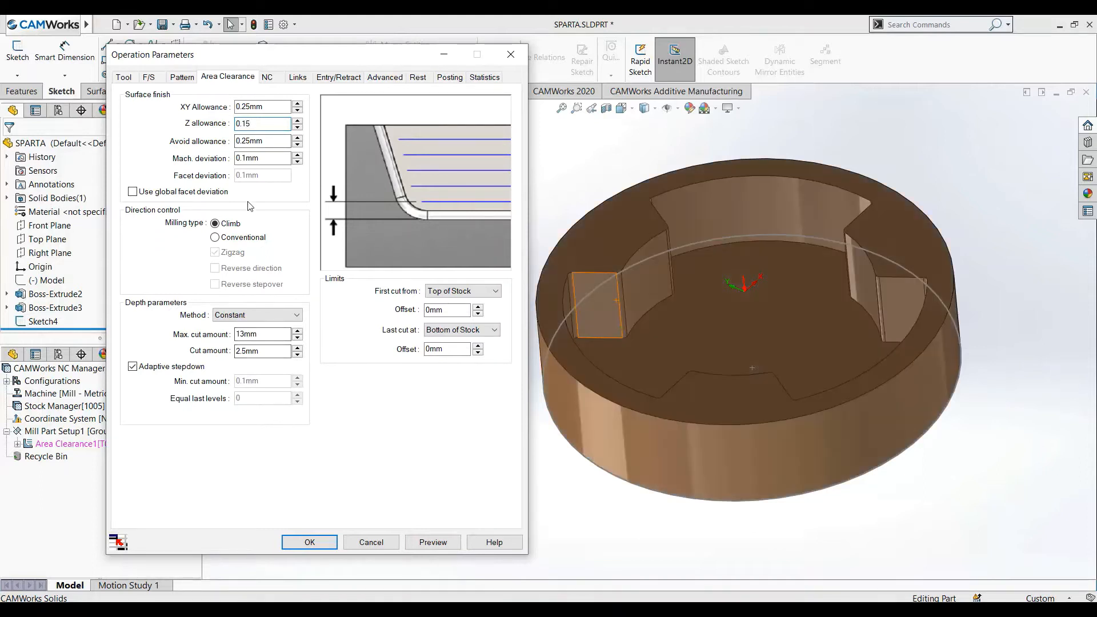
click(269, 143)
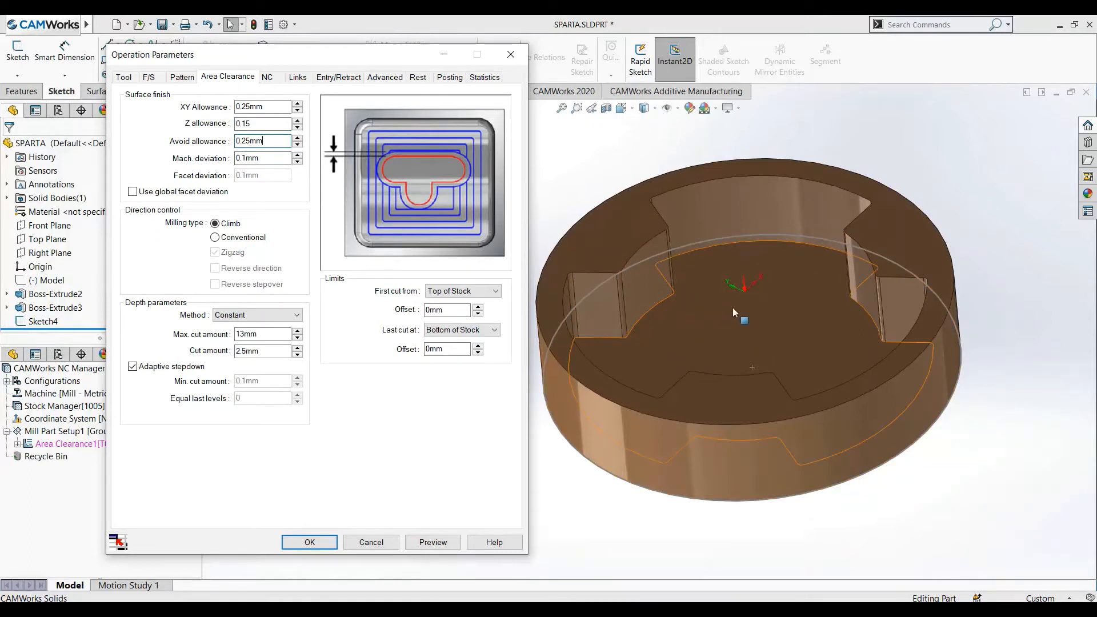
key(Tab)
key(shift+Tab)
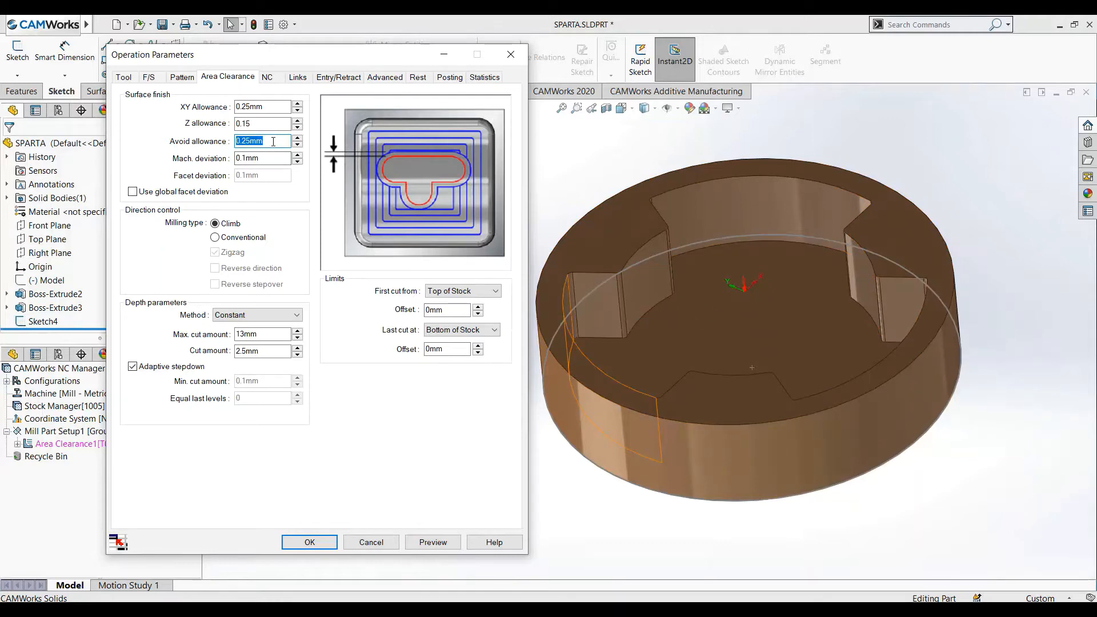
Review the machining deviation against the pocket's curved edge and enable the global facet deviation
click(268, 160)
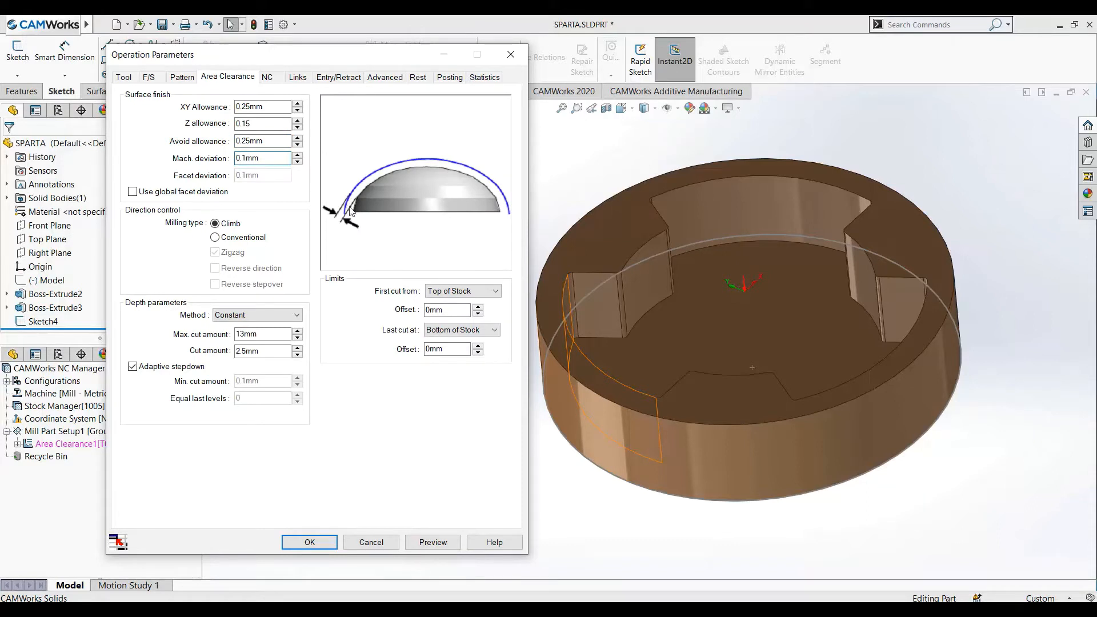
click(759, 173)
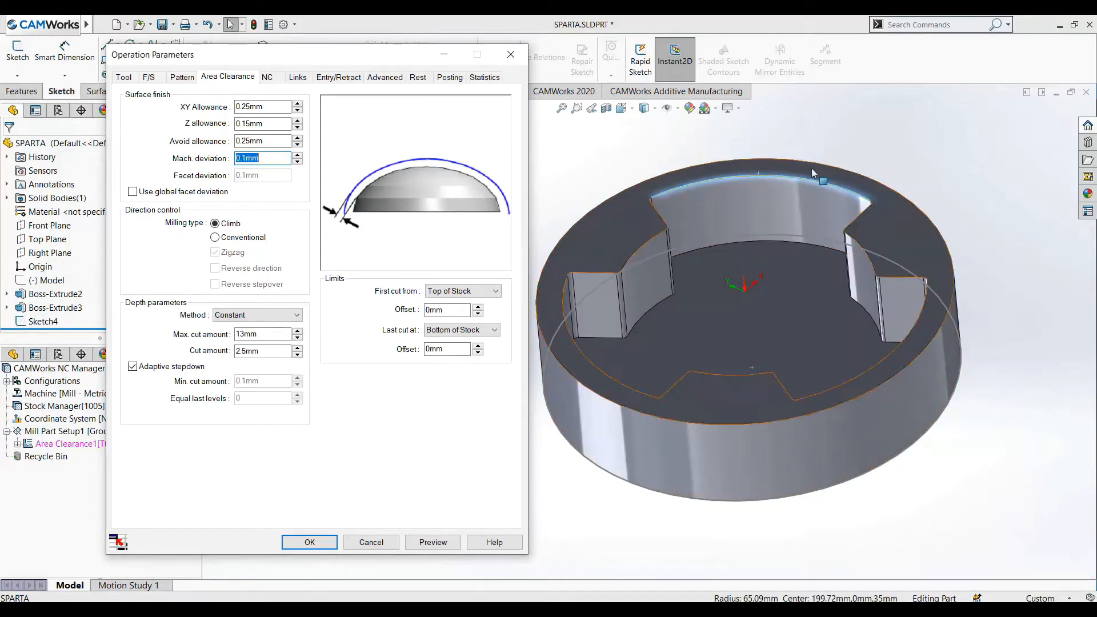
click(275, 162)
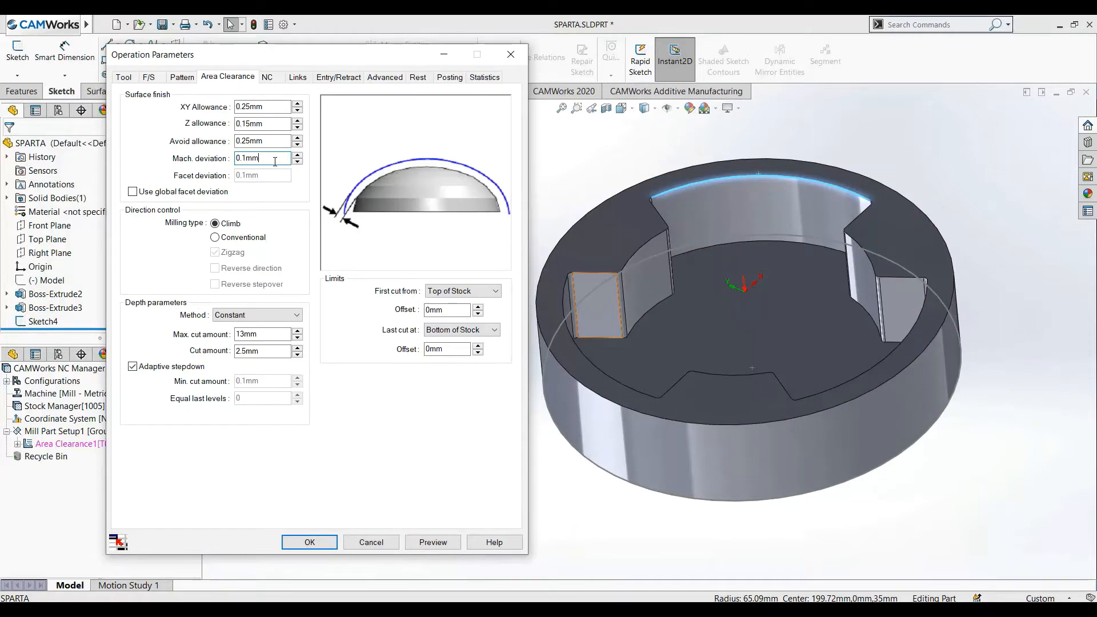
click(133, 192)
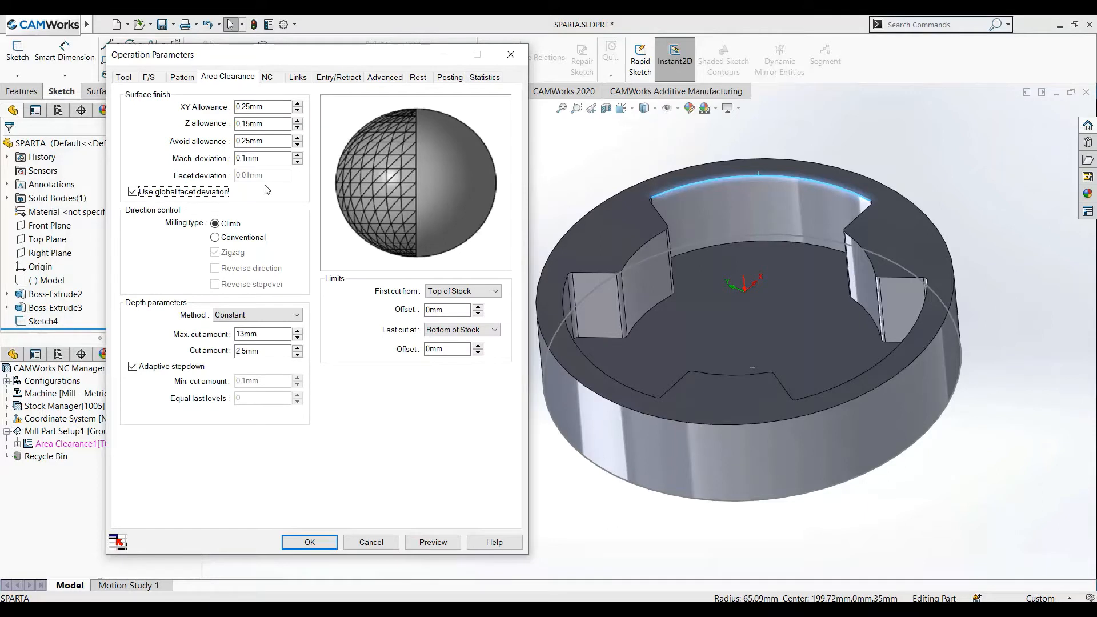
Disable adaptive stepdown and set the depth cut amount to 1 mm
click(141, 367)
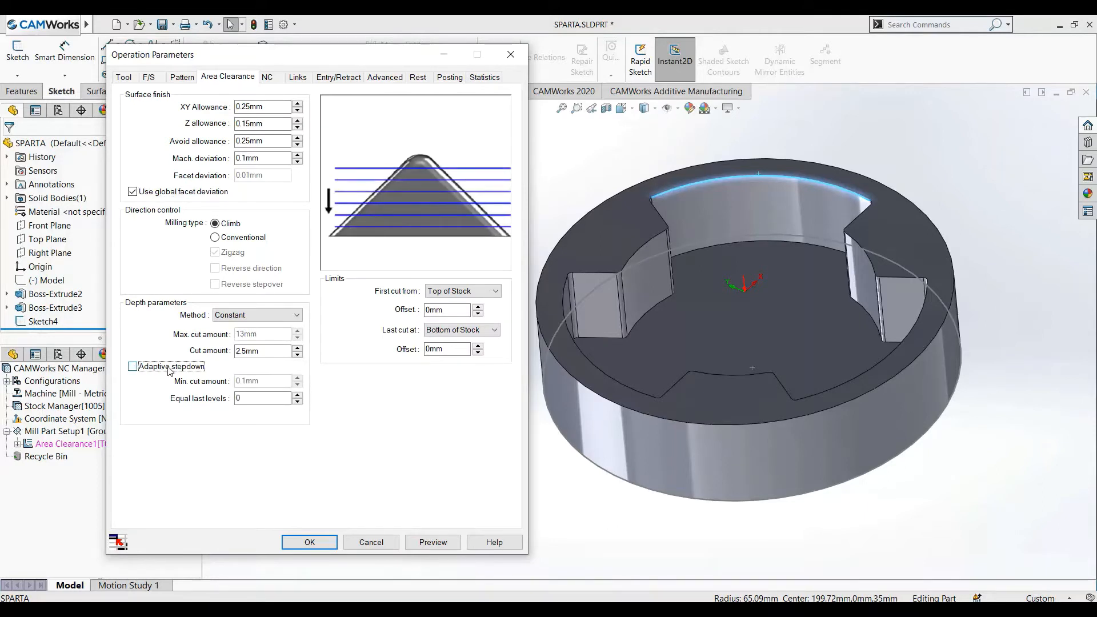
double_click(277, 351)
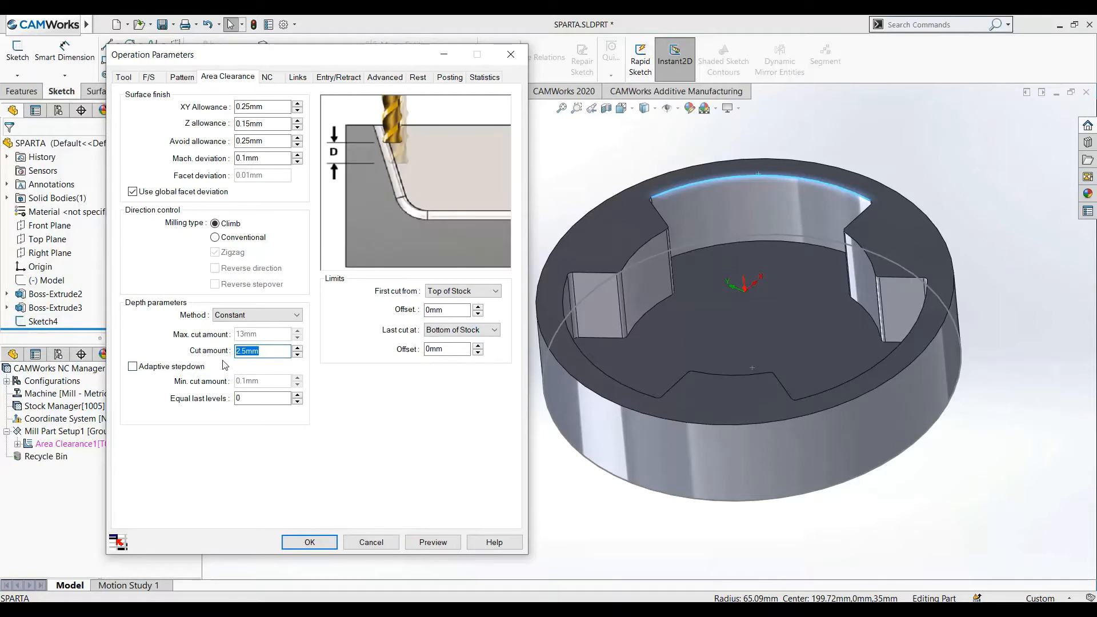
text(1)
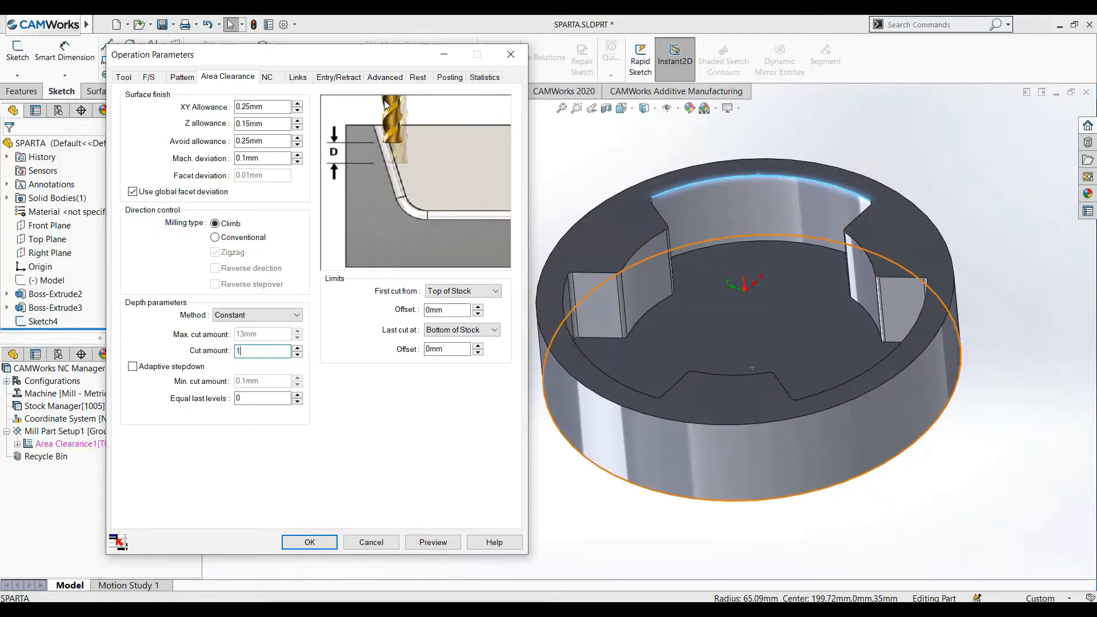
Examine the operation's rapid plane reference and its distance above the stock
click(278, 79)
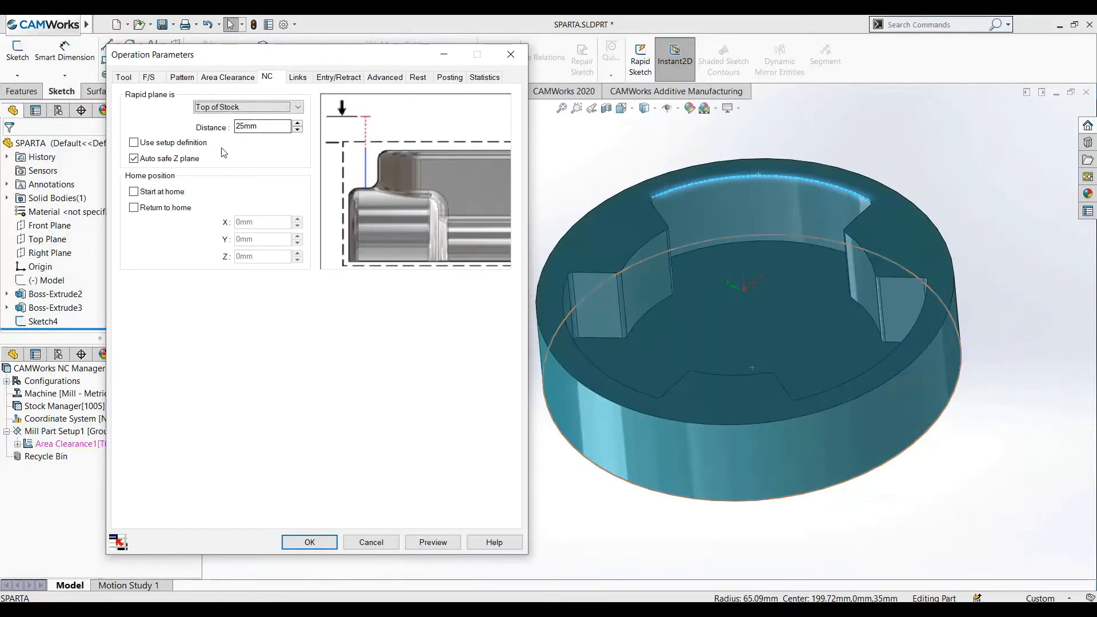
click(269, 126)
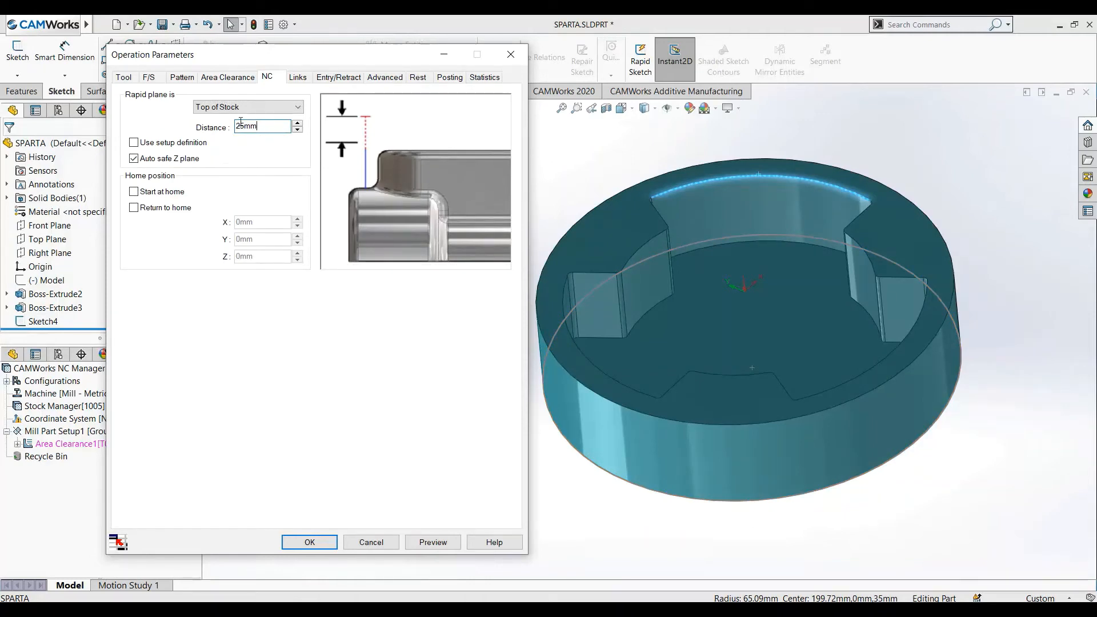
double_click(259, 126)
Set the link type to Straight Line and the depth processing to To depth by region
click(298, 80)
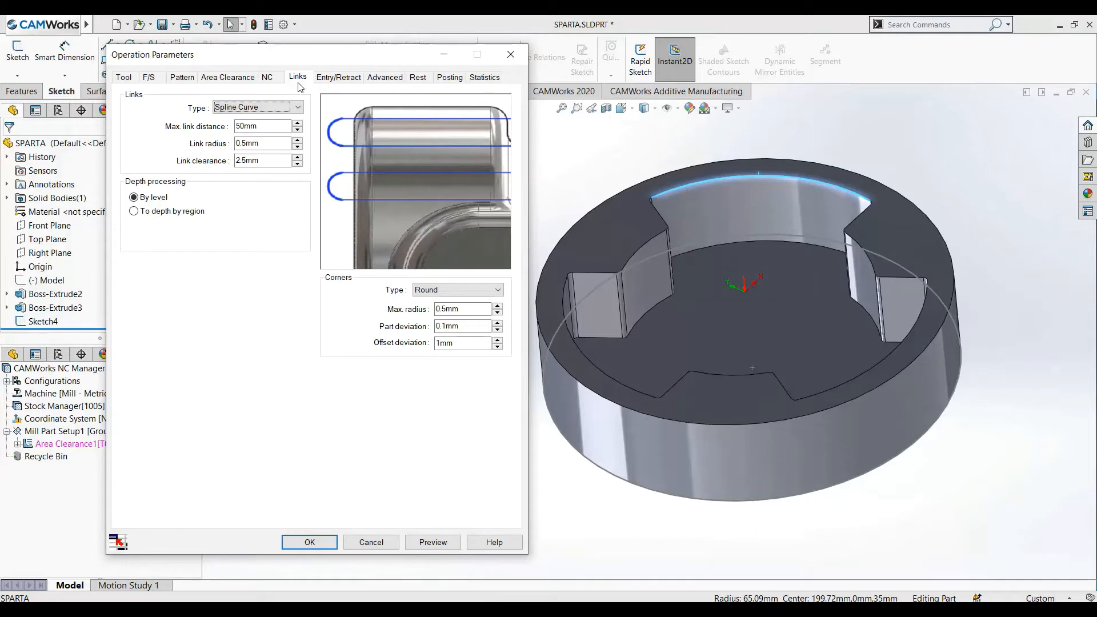
click(255, 108)
click(252, 121)
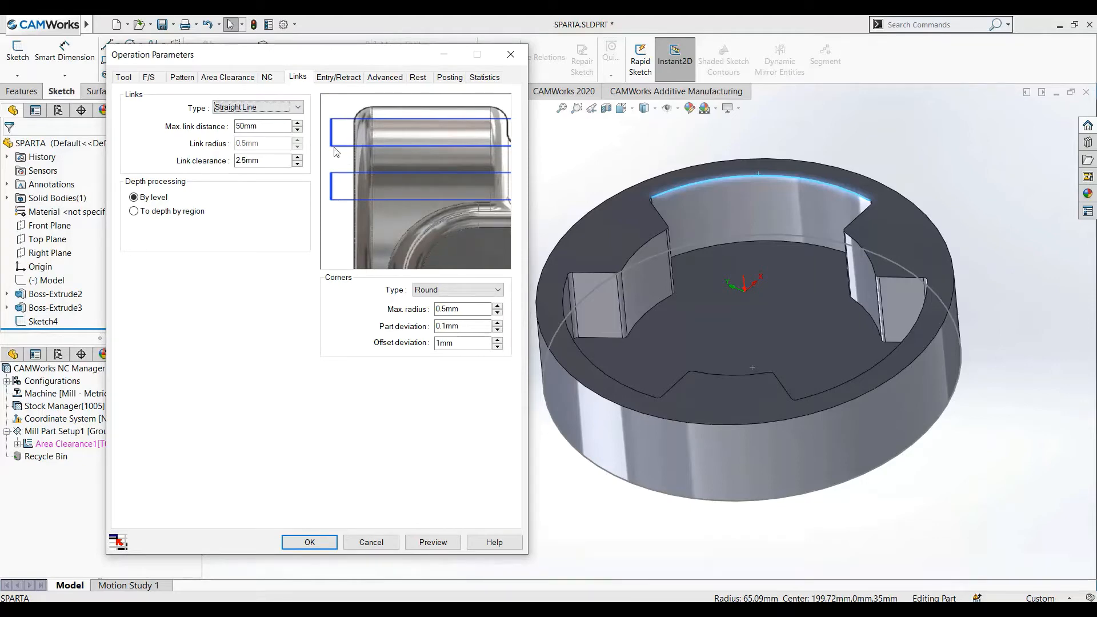
click(160, 215)
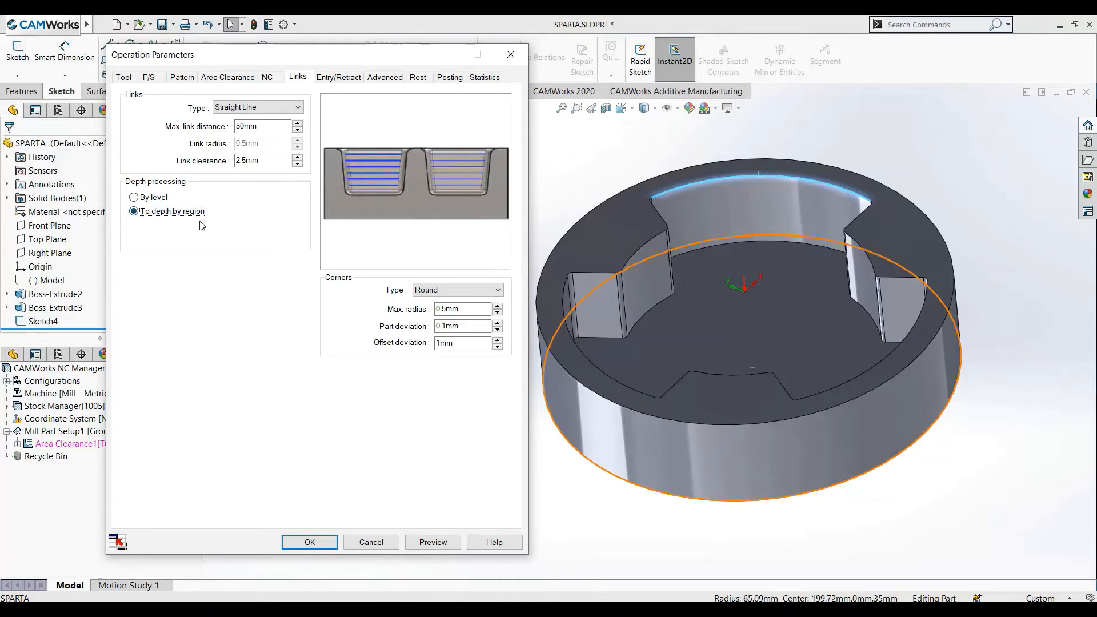
click(153, 198)
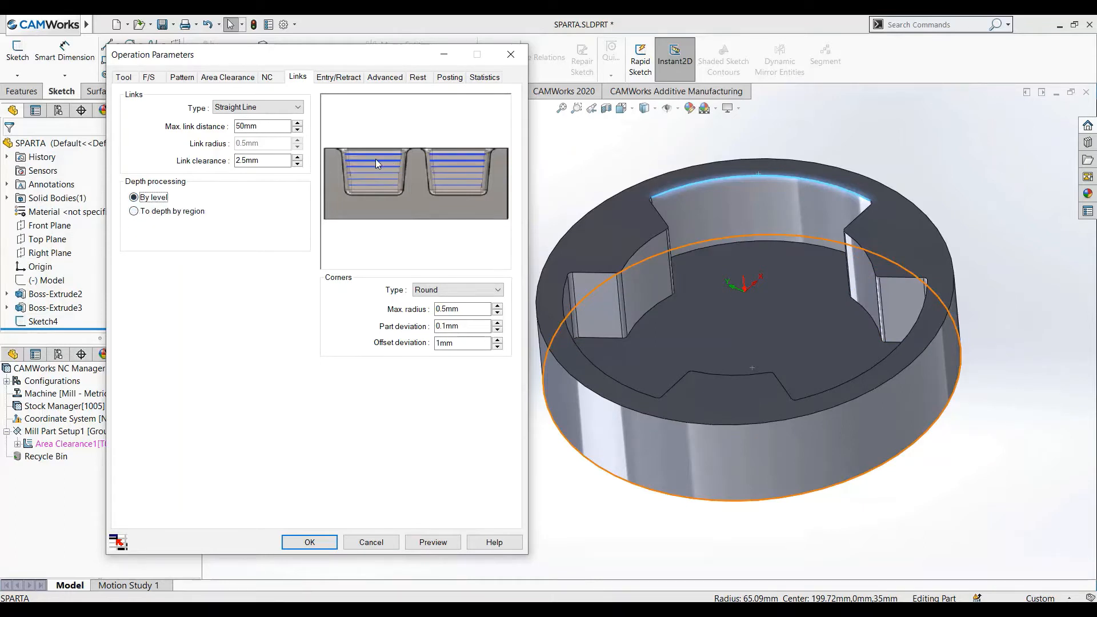
click(142, 211)
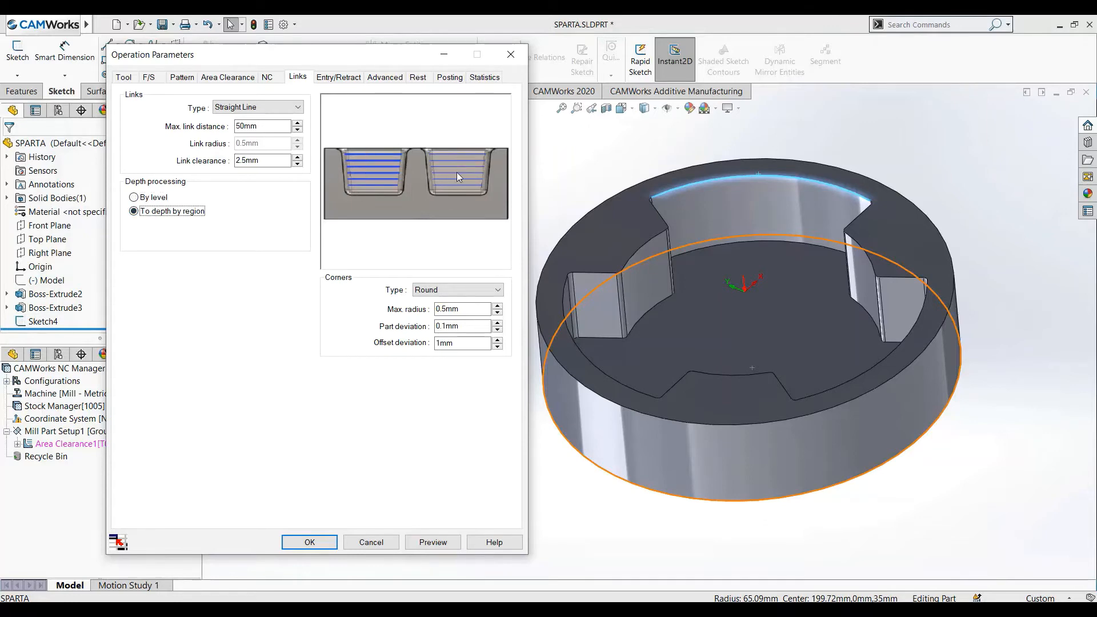
Compare the Round and Sharp corner types for the toolpath and set the corners to Sharp
click(447, 289)
click(442, 294)
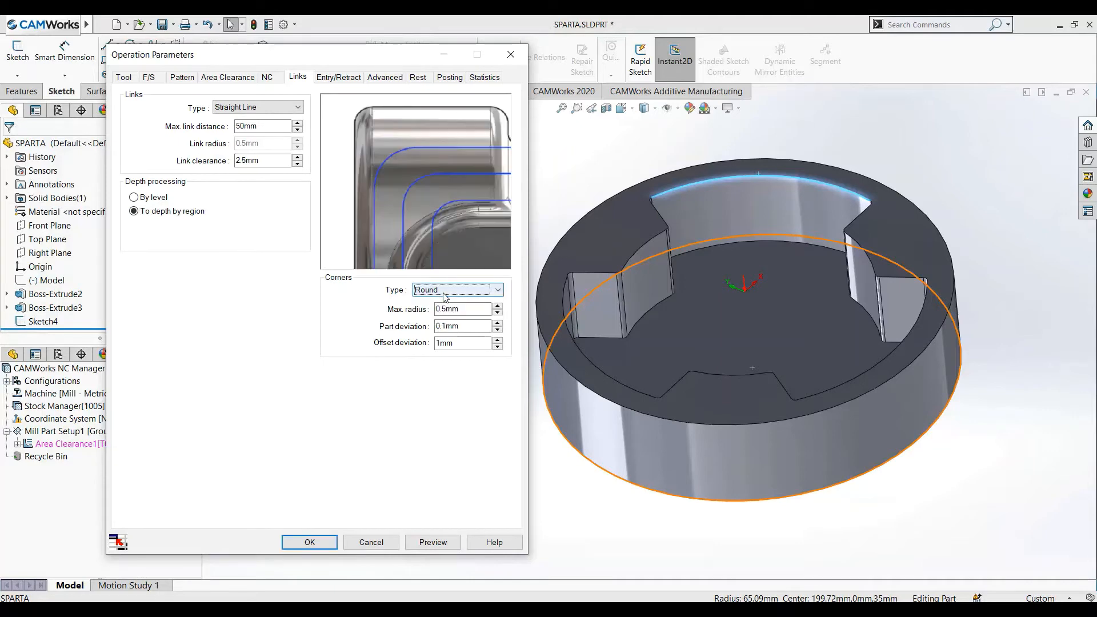
click(435, 290)
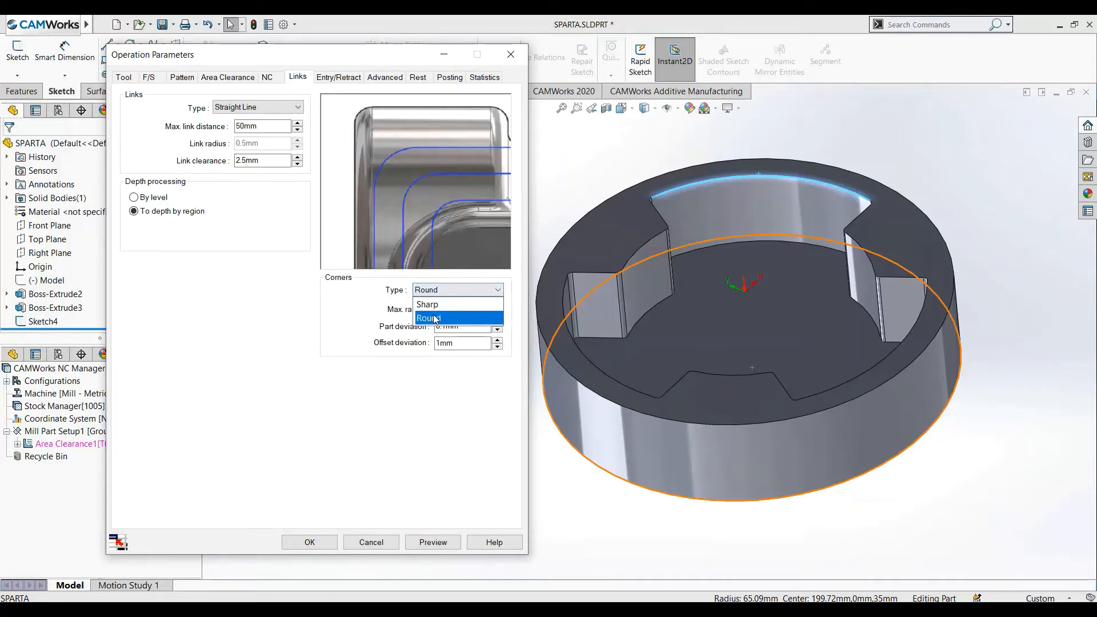
click(433, 316)
click(434, 291)
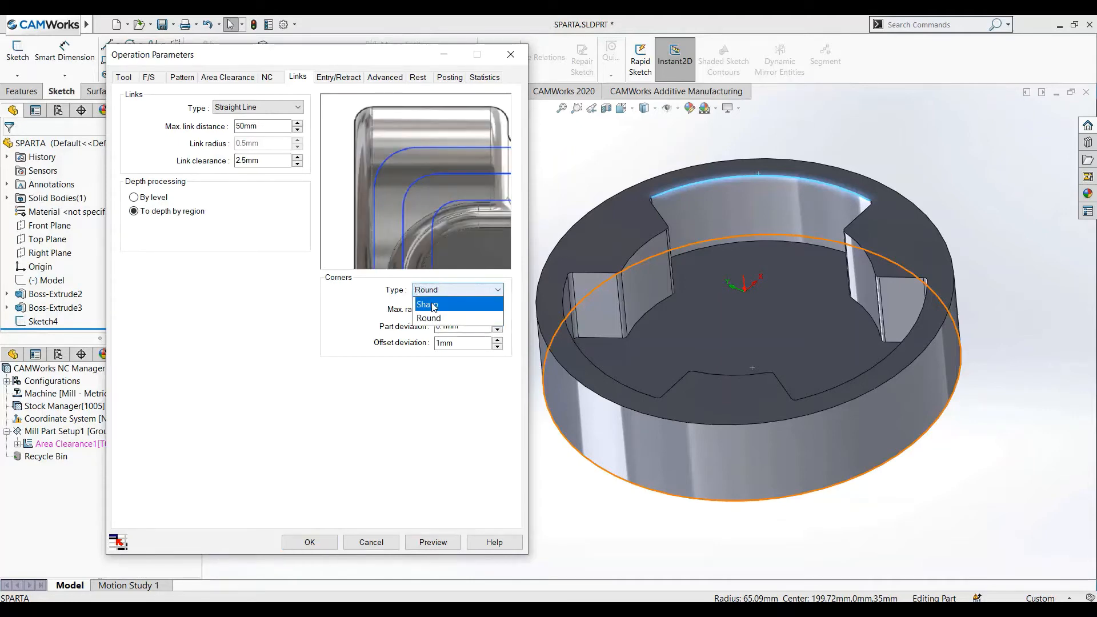
click(435, 303)
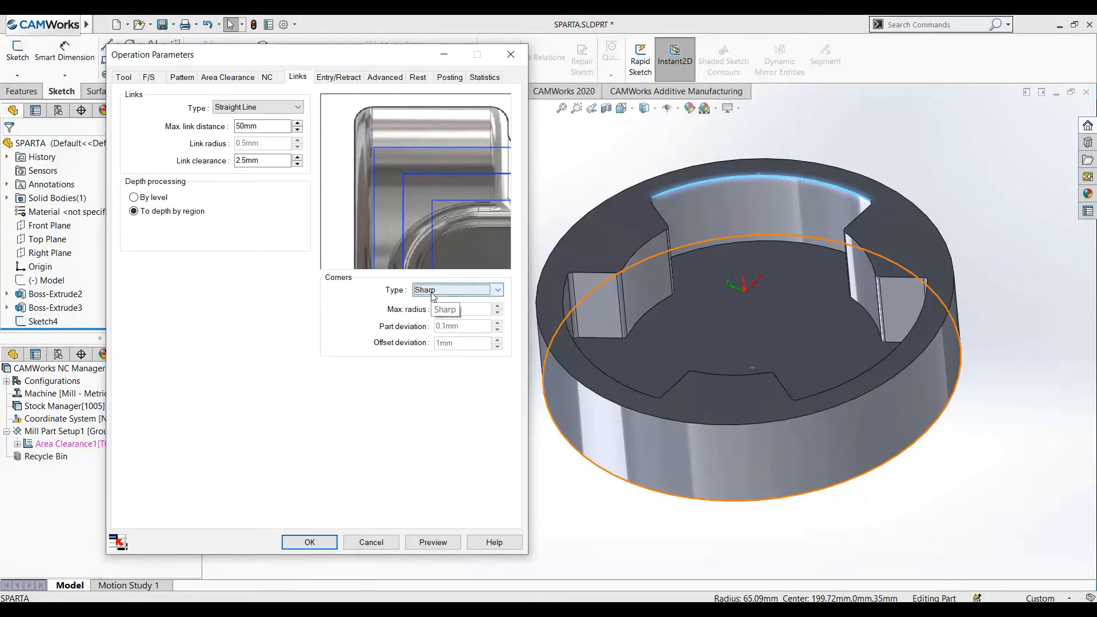
click(433, 291)
click(456, 313)
click(455, 309)
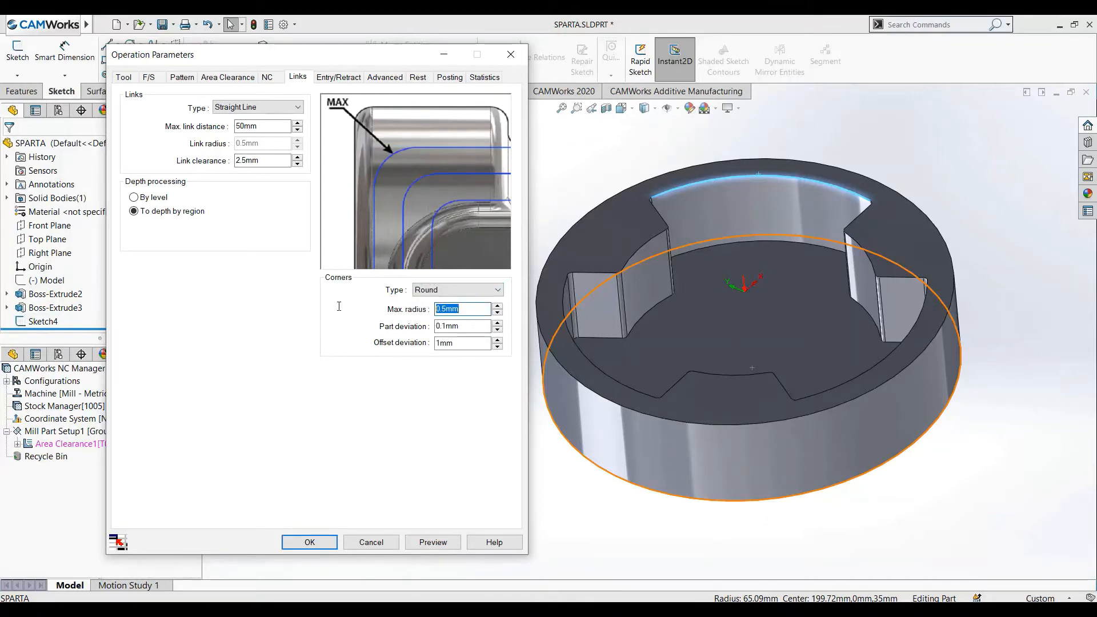
click(435, 293)
click(430, 307)
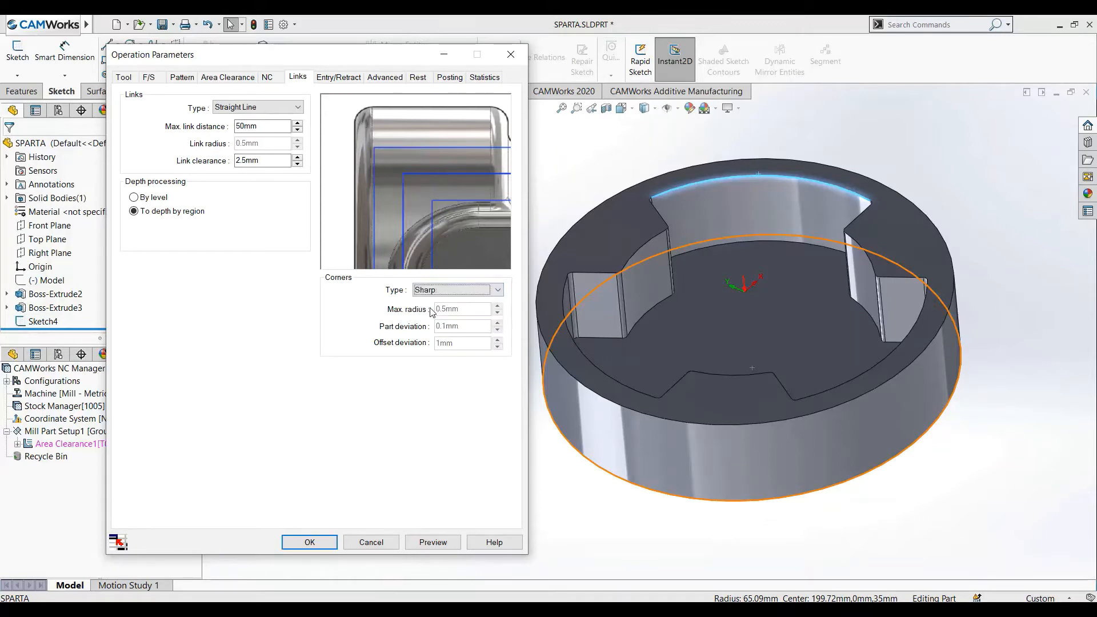
Examine the vertical leadin and leadout lengths together with the rapid plane distance and the leadin feedrate
click(335, 80)
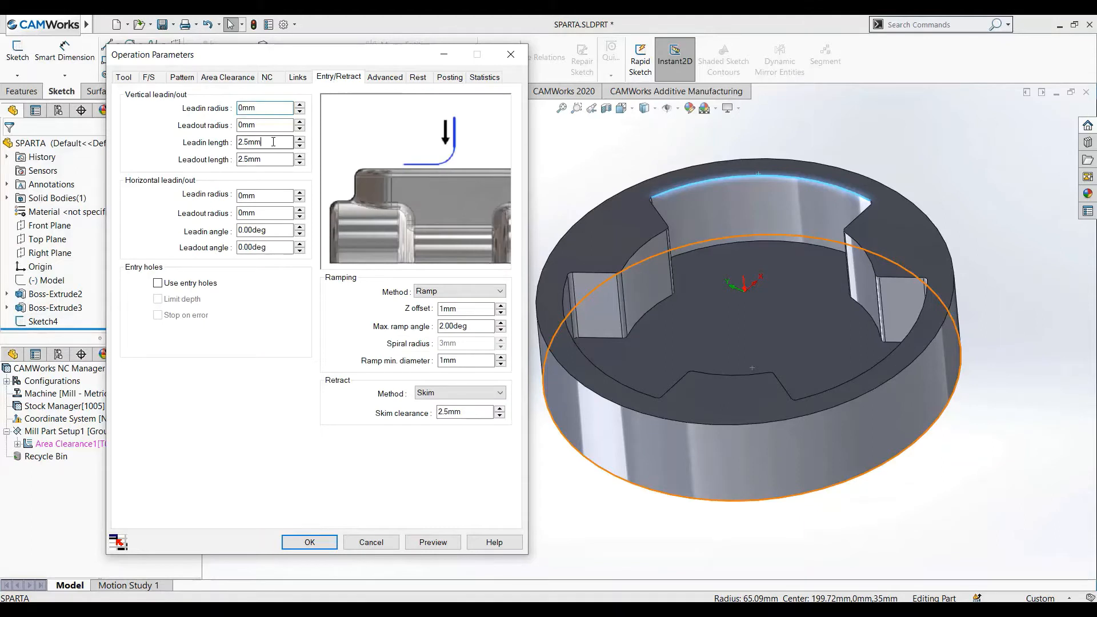
drag(269, 144, 244, 143)
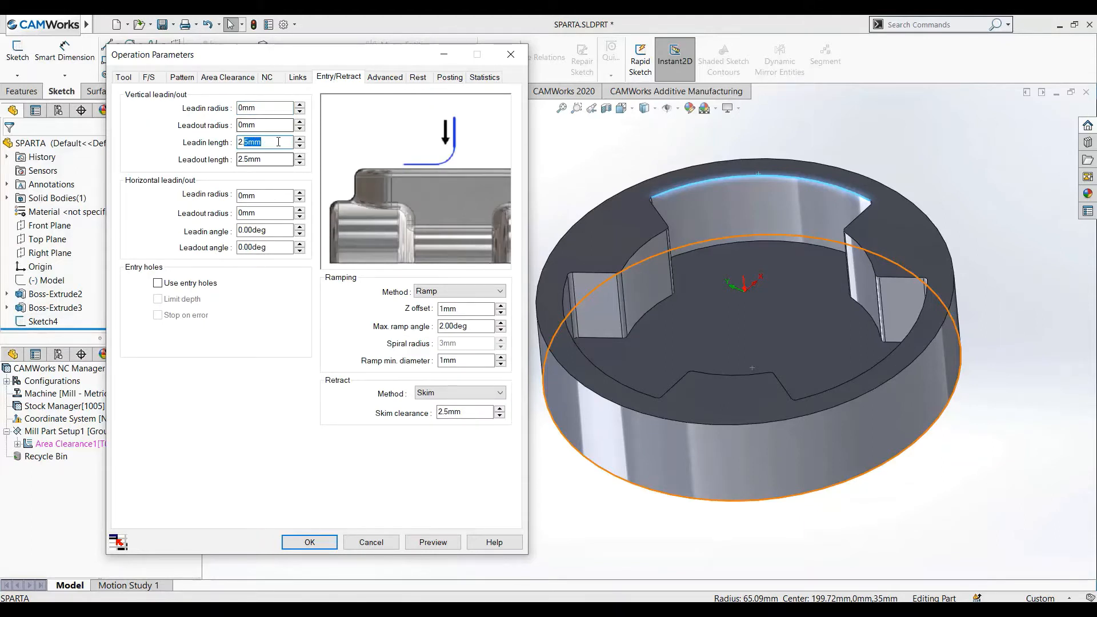
click(257, 142)
click(269, 78)
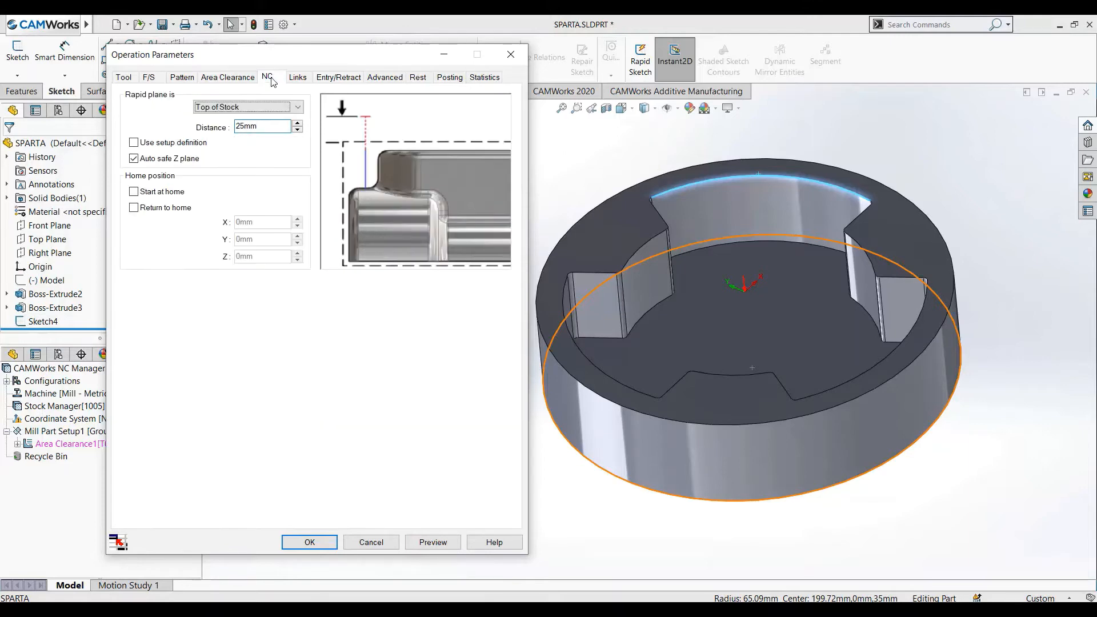
double_click(250, 125)
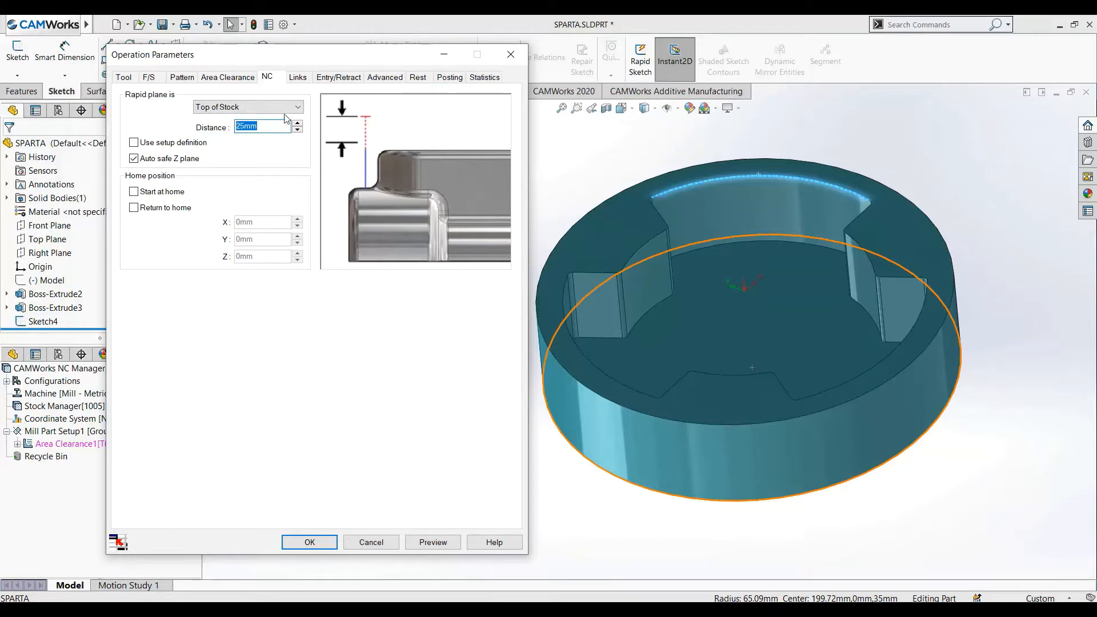
click(338, 76)
double_click(267, 142)
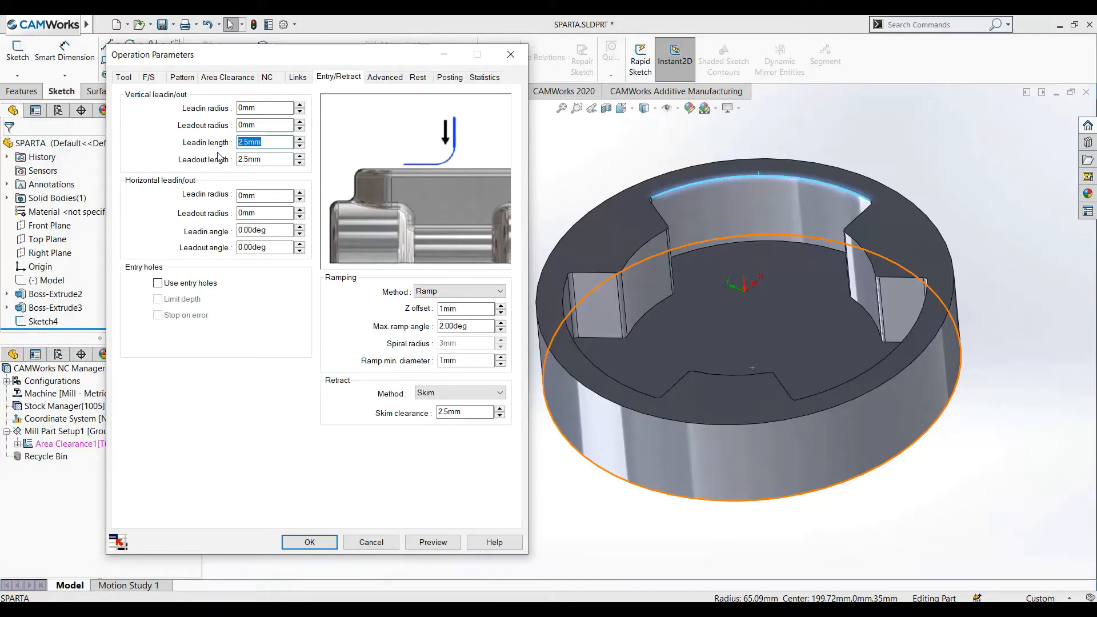
click(272, 143)
click(152, 78)
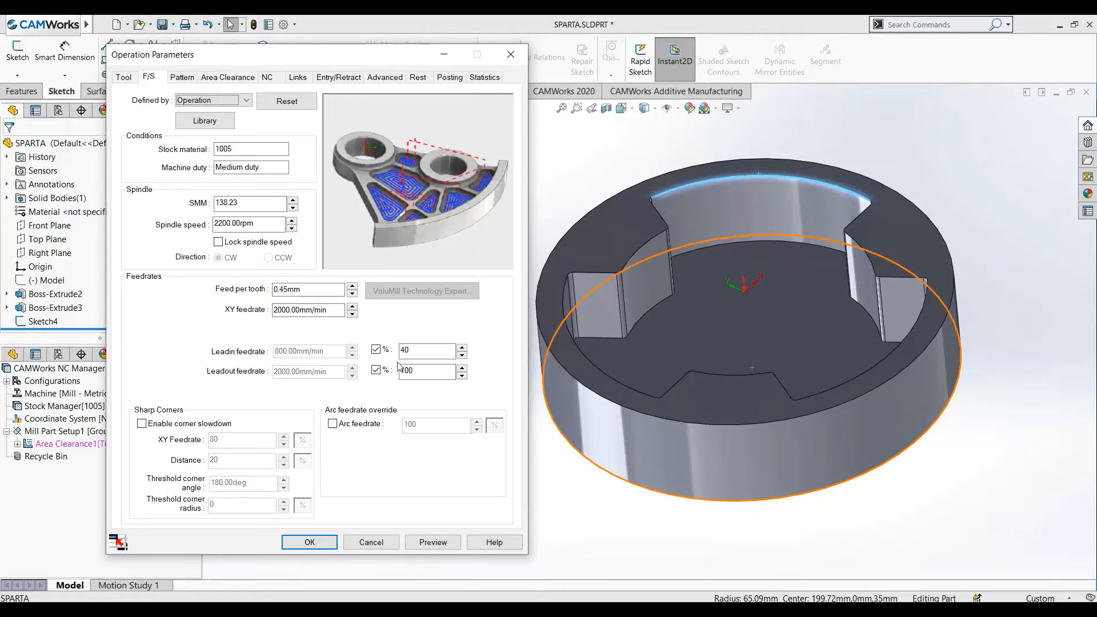
click(344, 77)
click(266, 143)
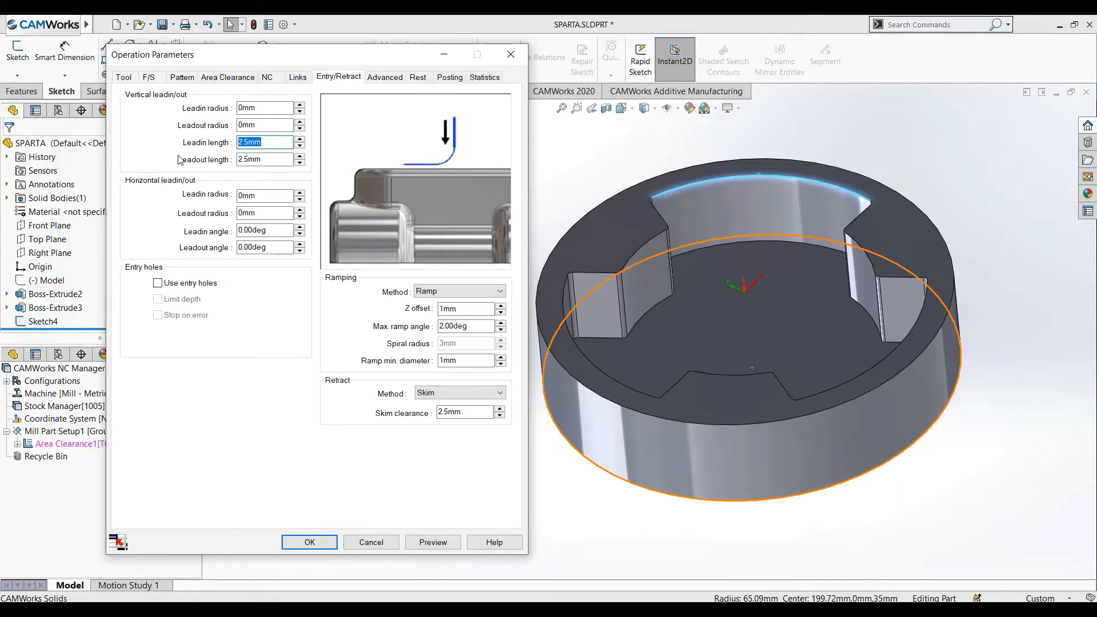
key(Tab)
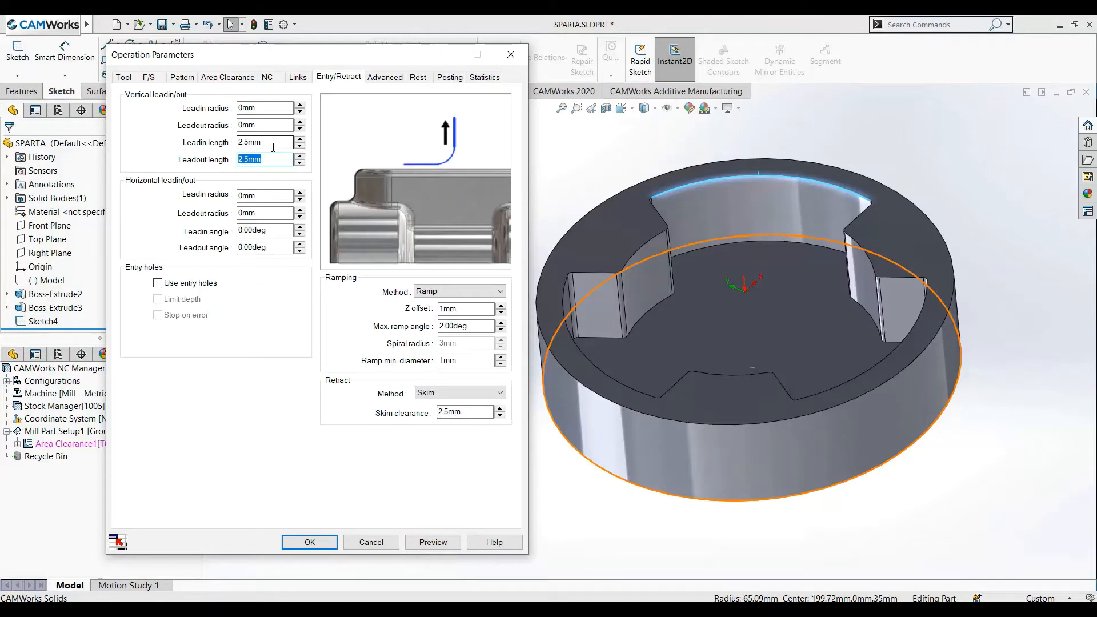
Set the horizontal leadin radius and leadout radius of the Area Clearance operation to 2 mm
click(269, 195)
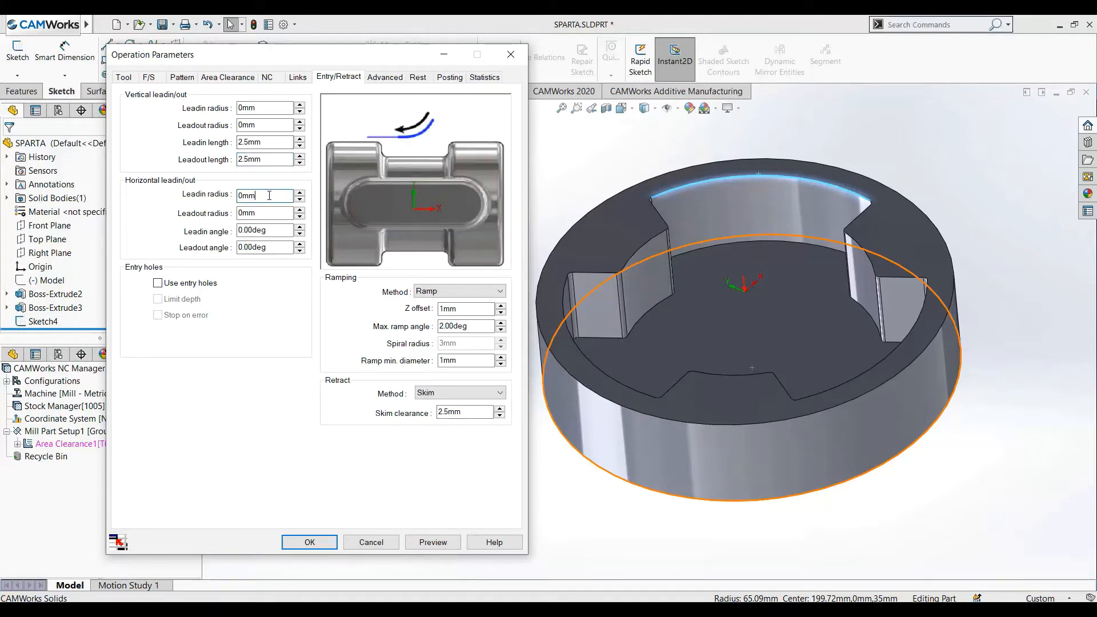
click(276, 142)
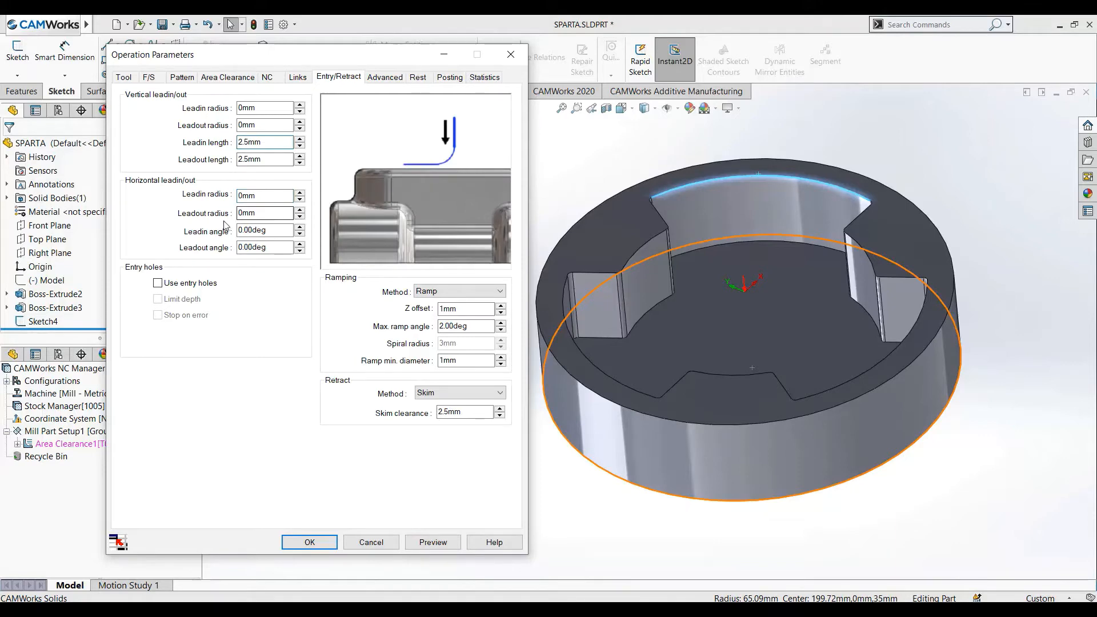
double_click(258, 196)
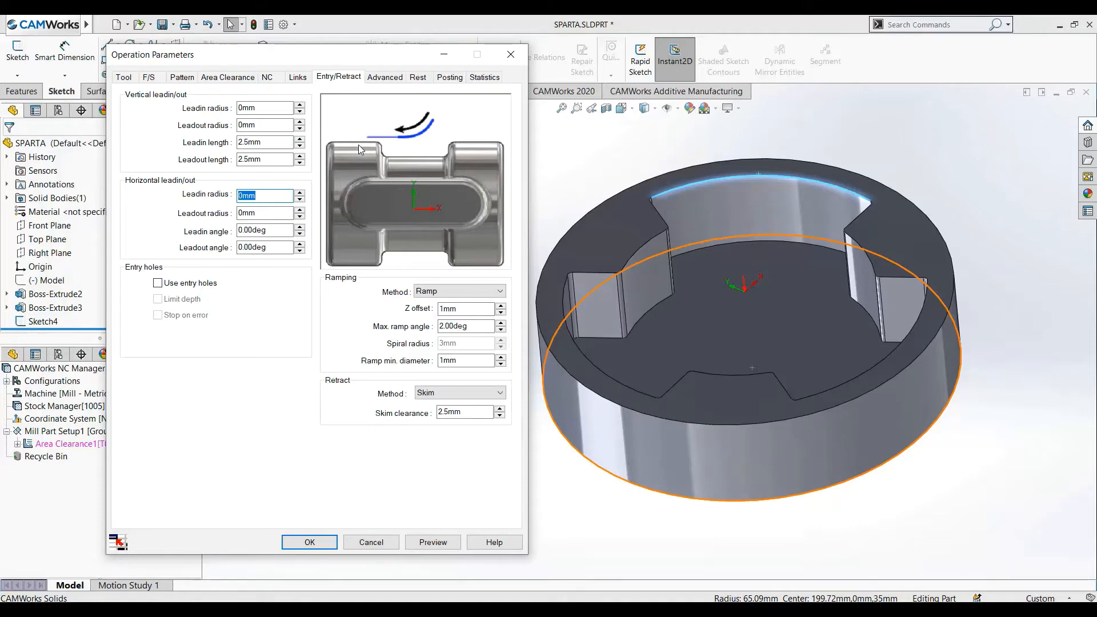
text(2)
key(Tab)
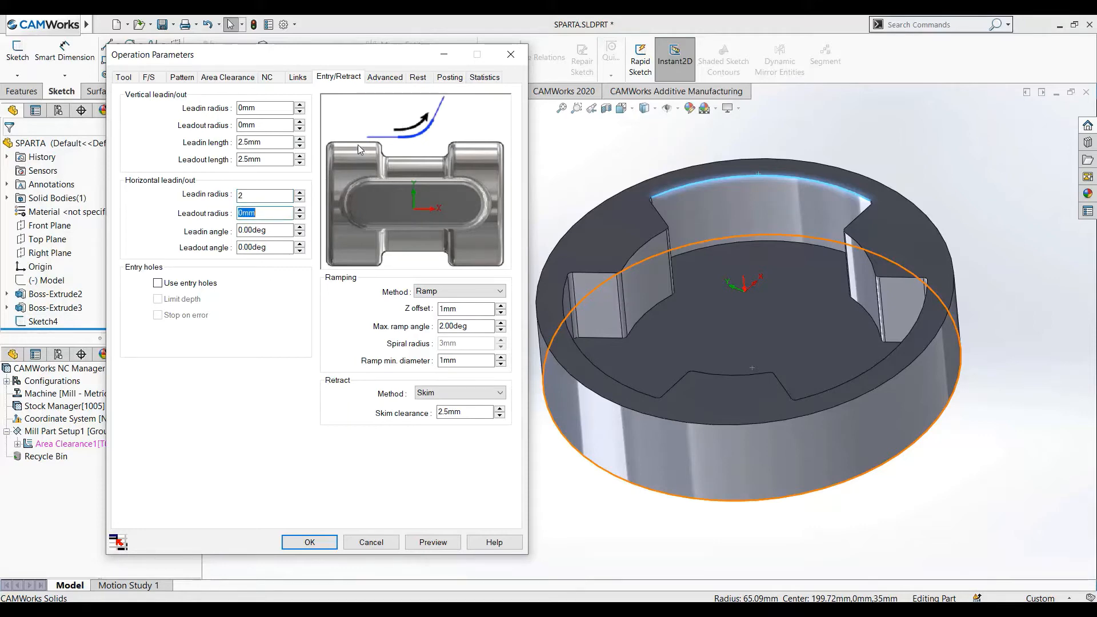
text(2)
Try the Plunge ramping method, return to Ramp, and examine the Z offset and maximum ramp angle
click(465, 311)
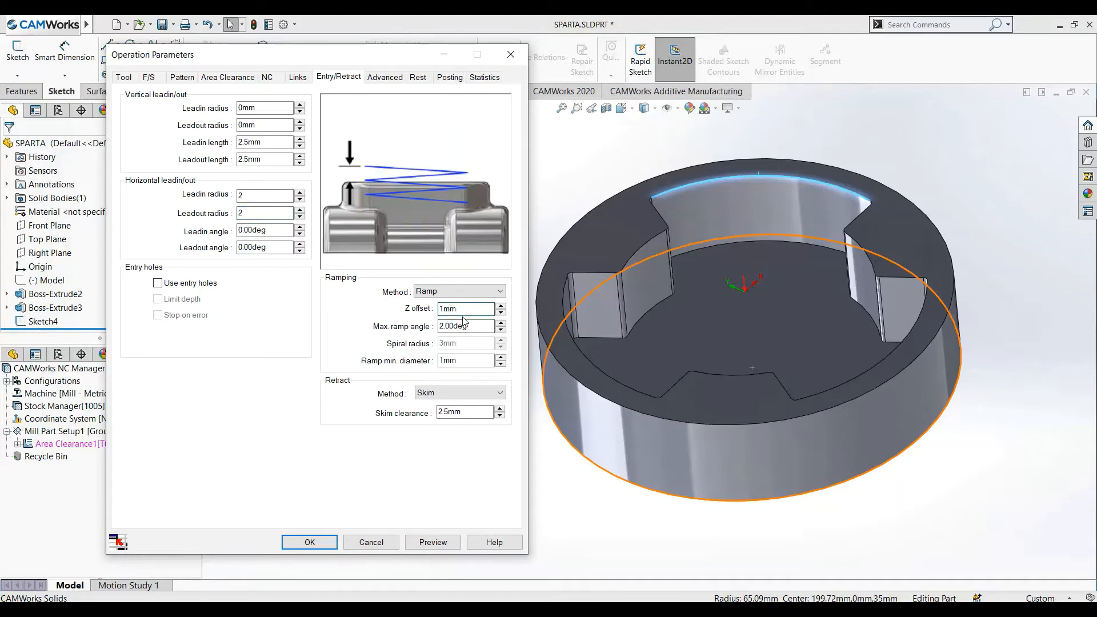
click(459, 291)
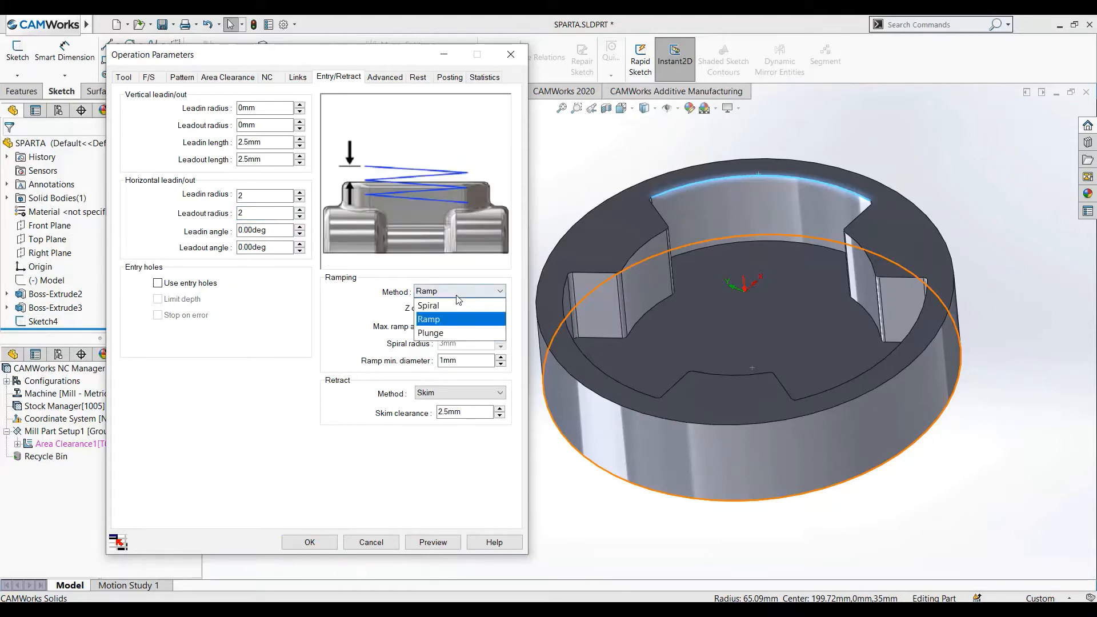
click(451, 330)
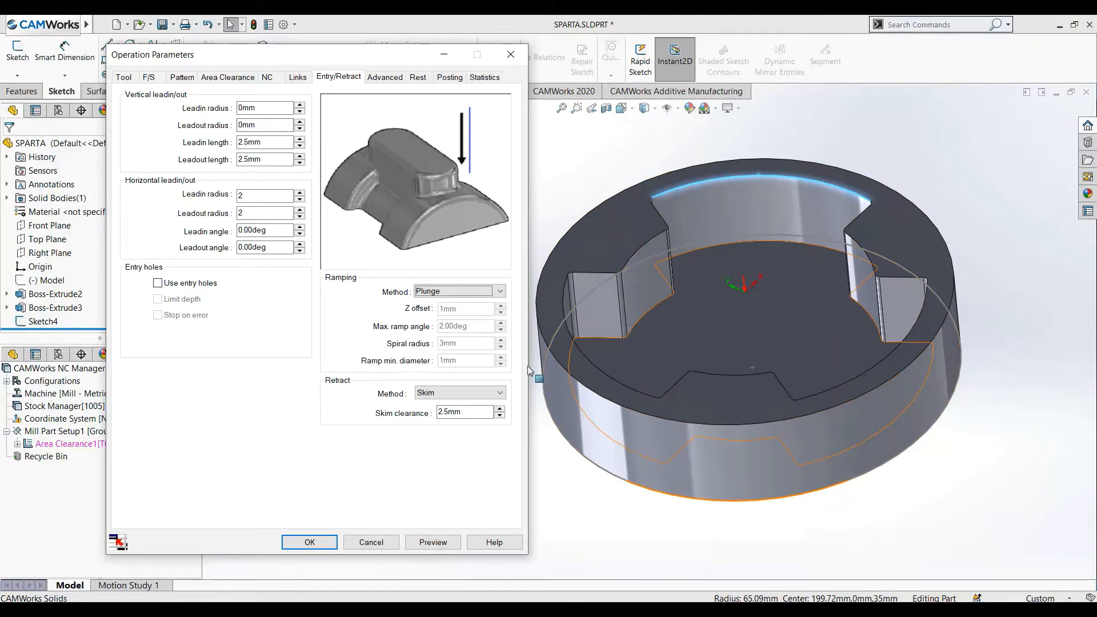
click(433, 295)
click(439, 321)
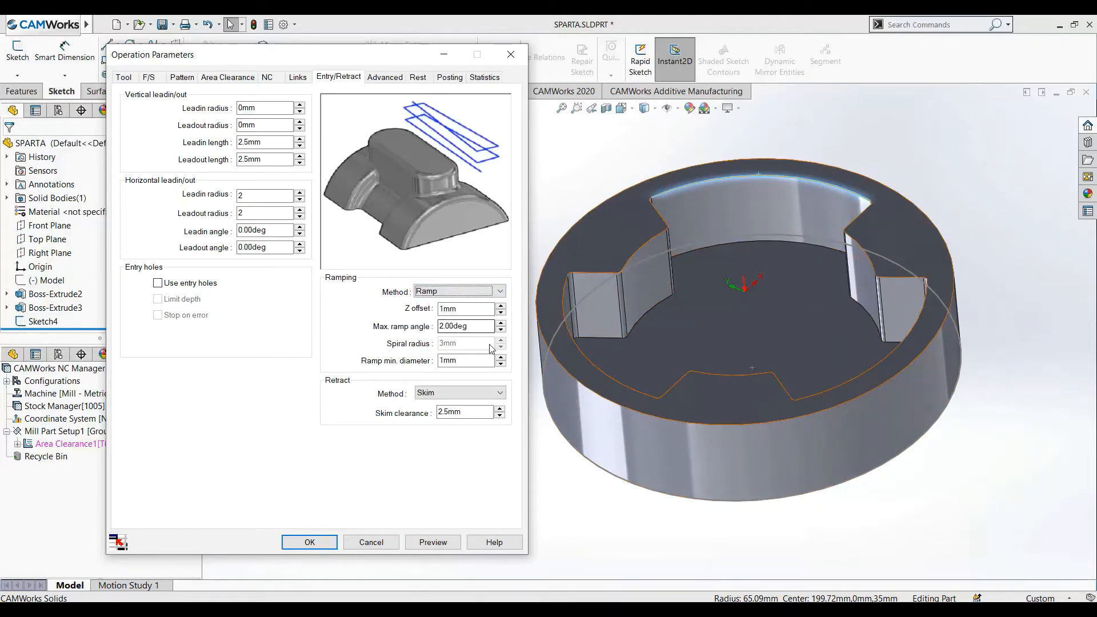
click(477, 329)
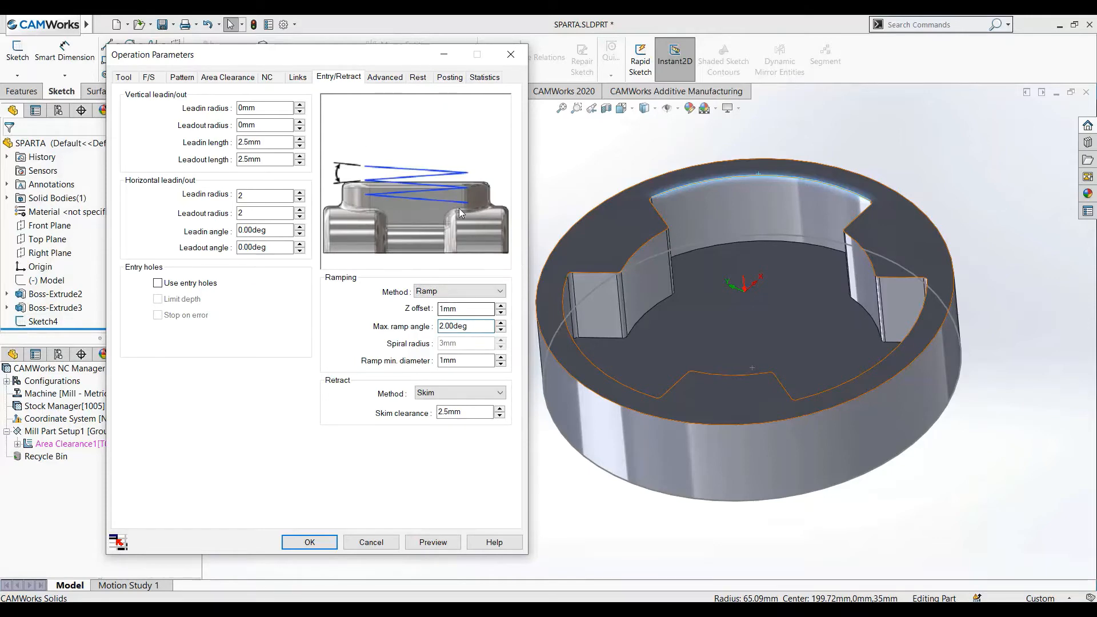
Review the Stock containment method and compare the Upto, On center and Past tool conditions, leaving the tool condition at On center
click(393, 78)
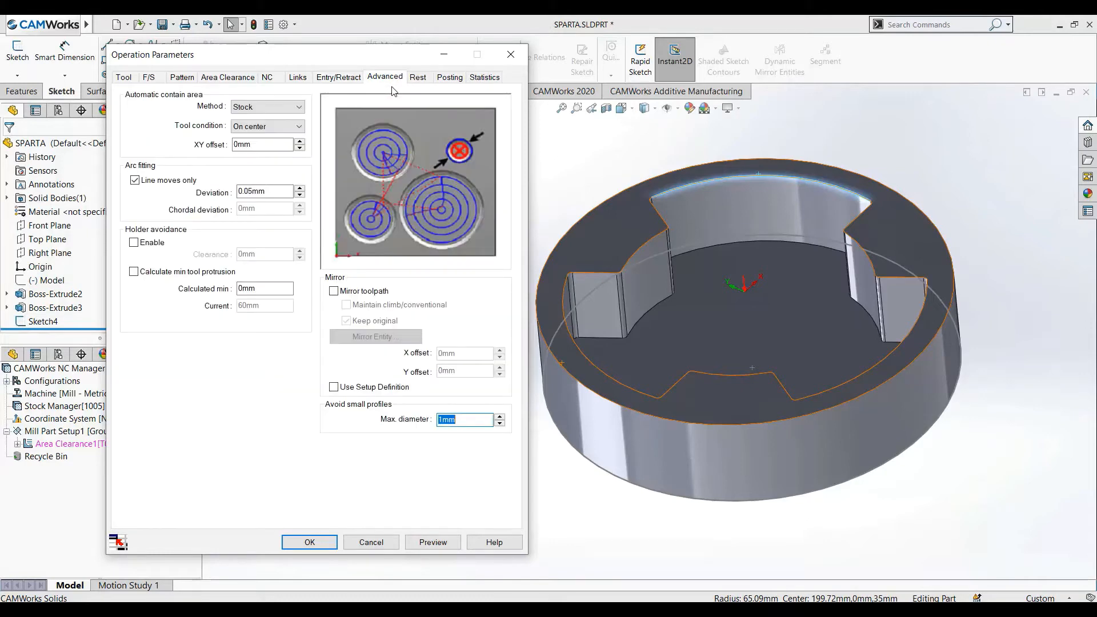
click(264, 107)
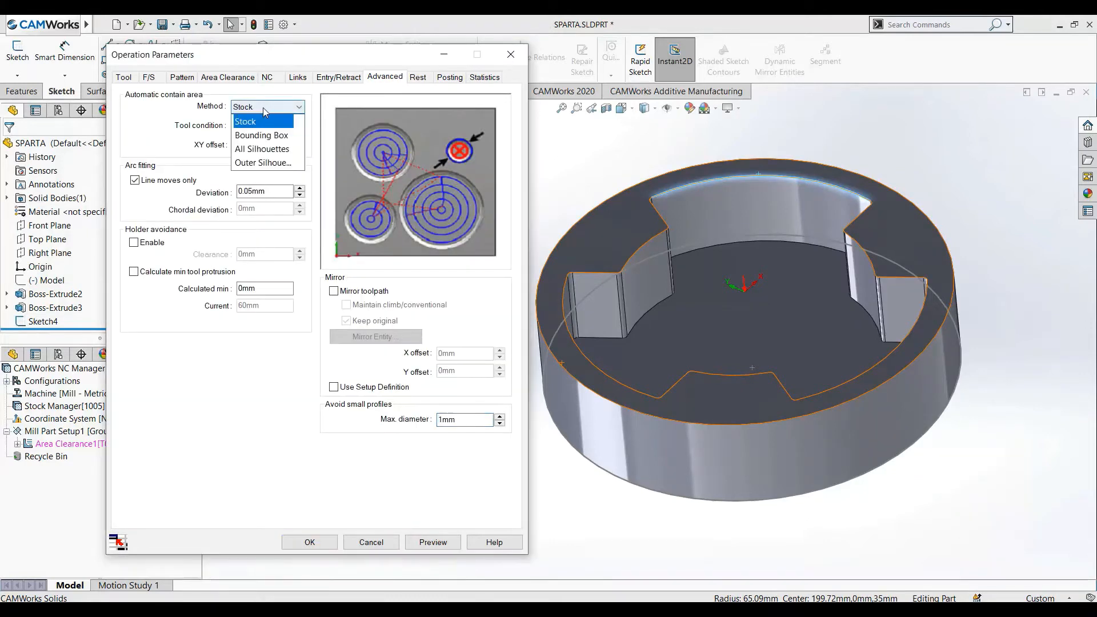
click(263, 107)
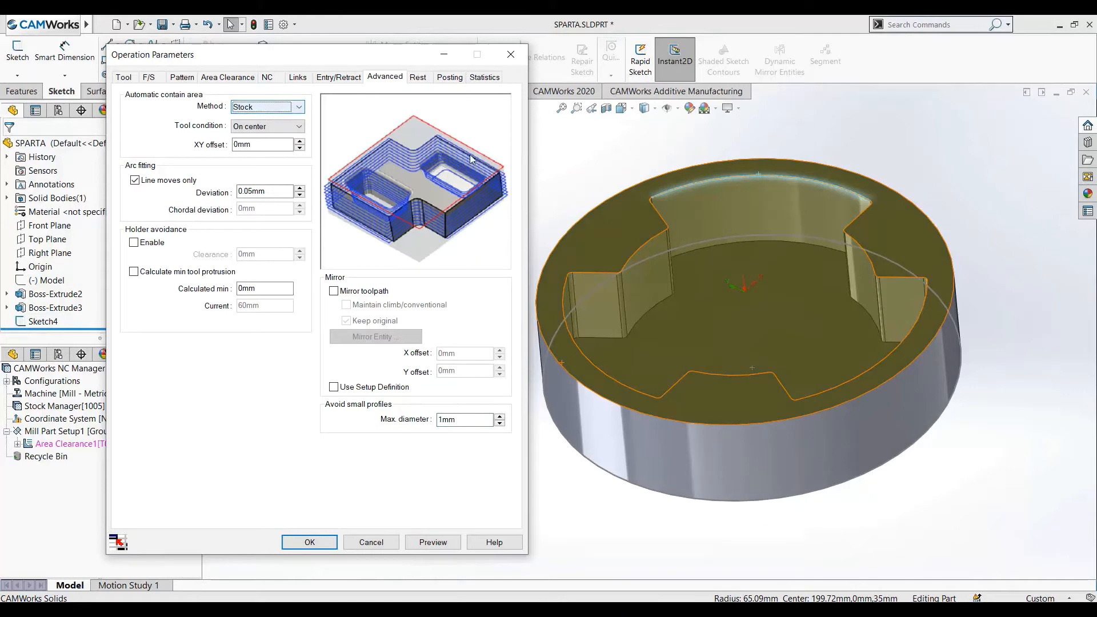
click(267, 123)
click(260, 154)
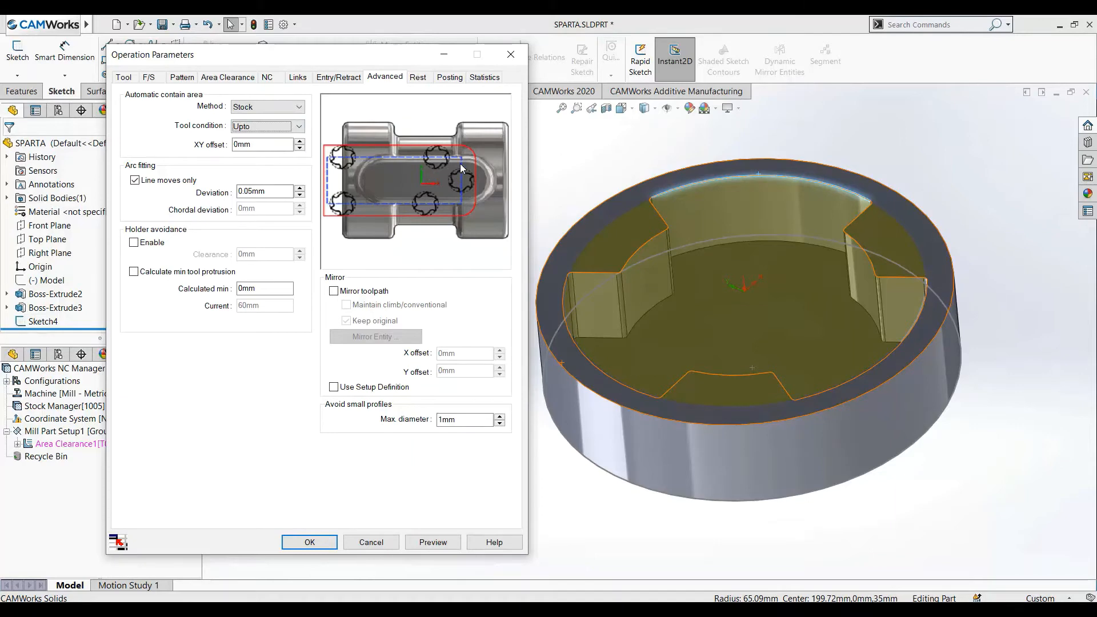
click(268, 125)
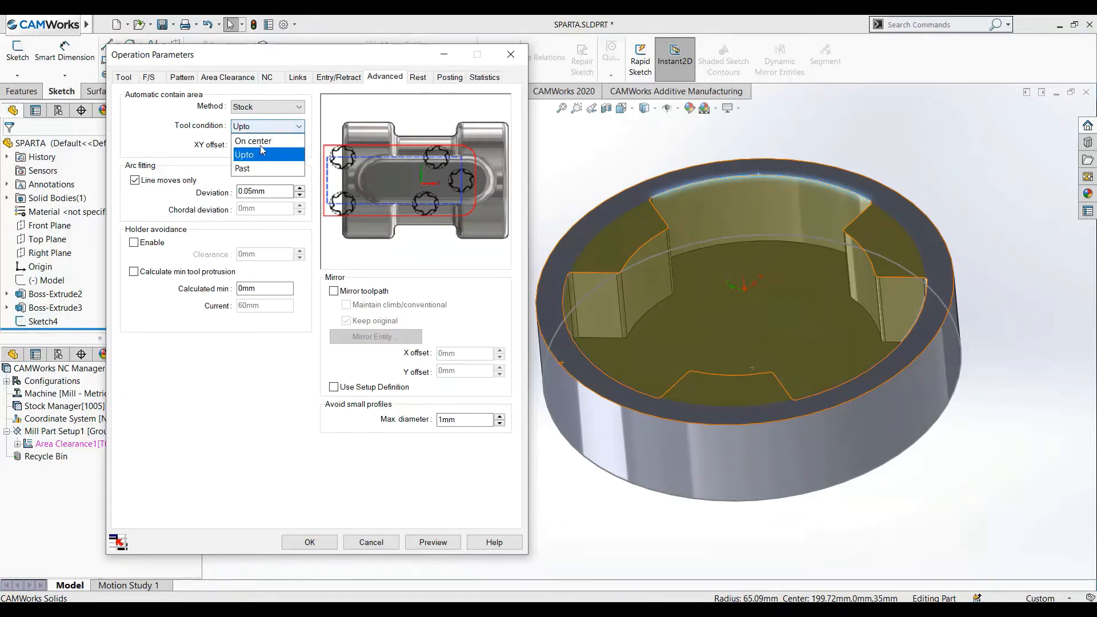
click(260, 137)
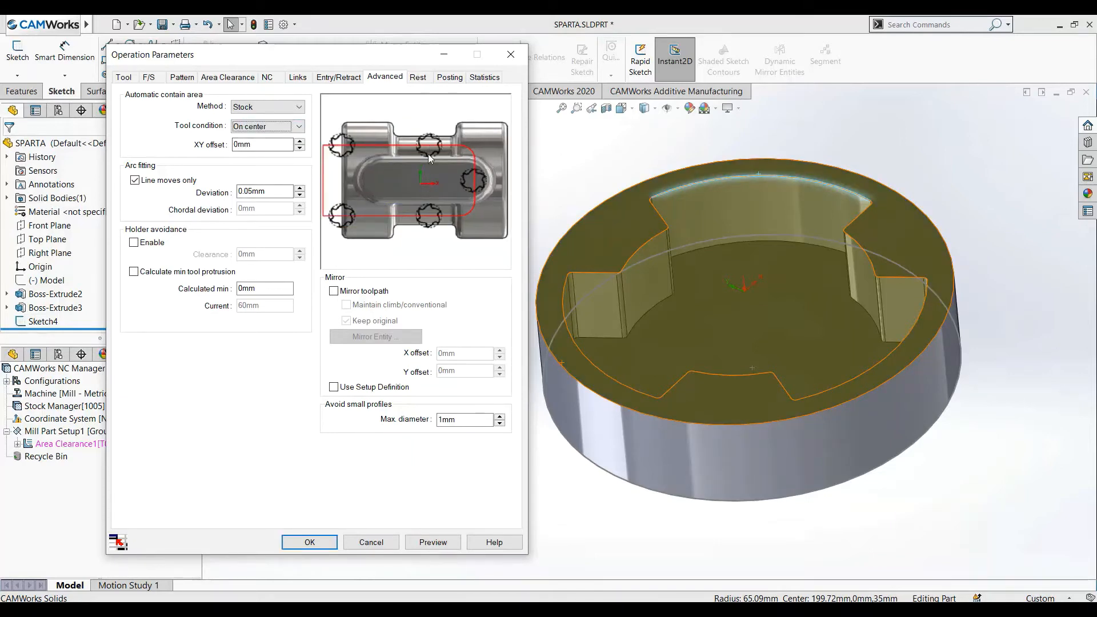
click(265, 126)
click(260, 165)
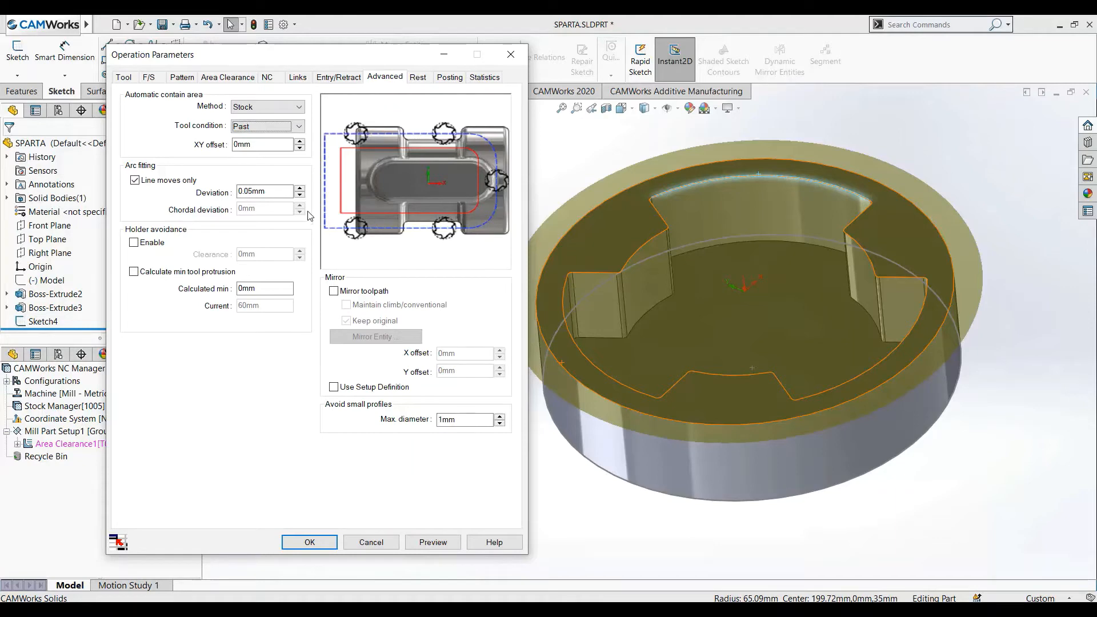
click(264, 126)
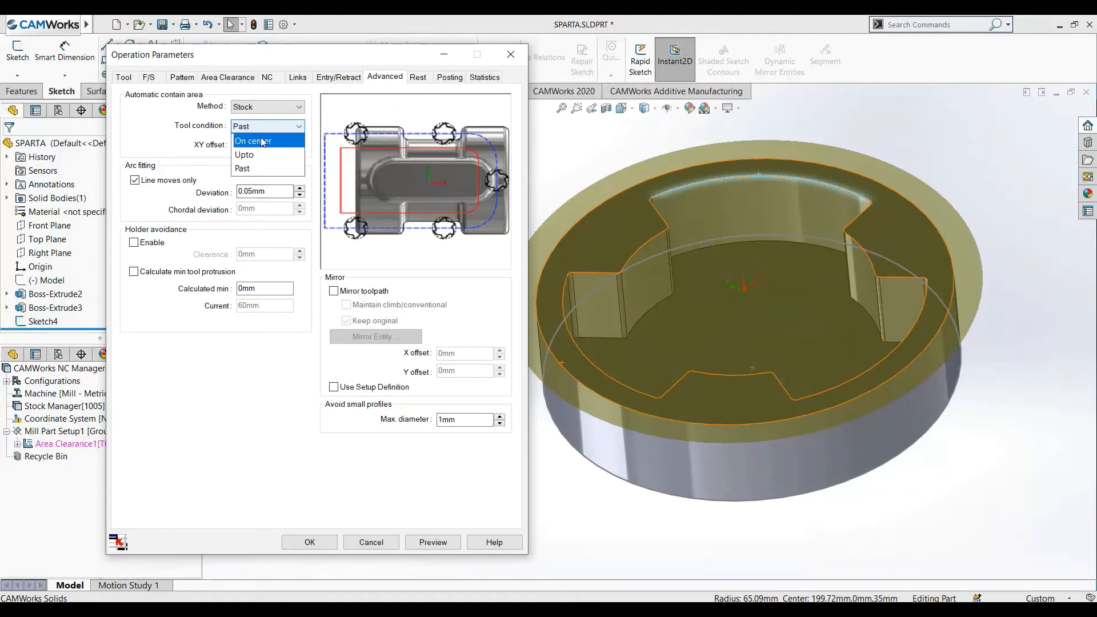
click(263, 143)
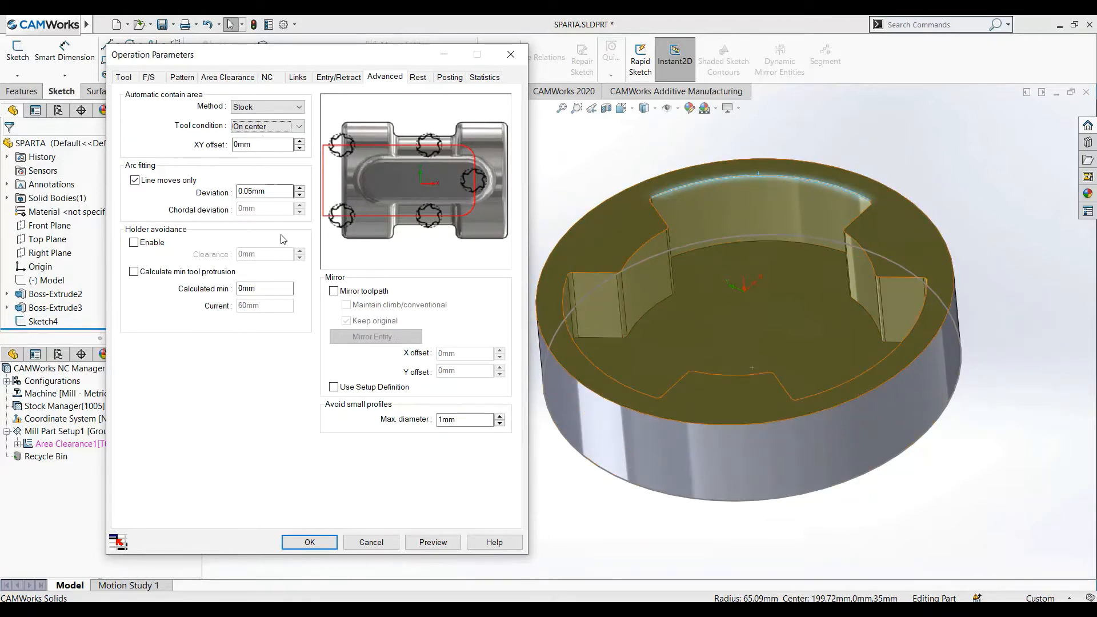
Turn off line moves only for arc fitting and set both the deviation and chordal deviation to .001
click(279, 193)
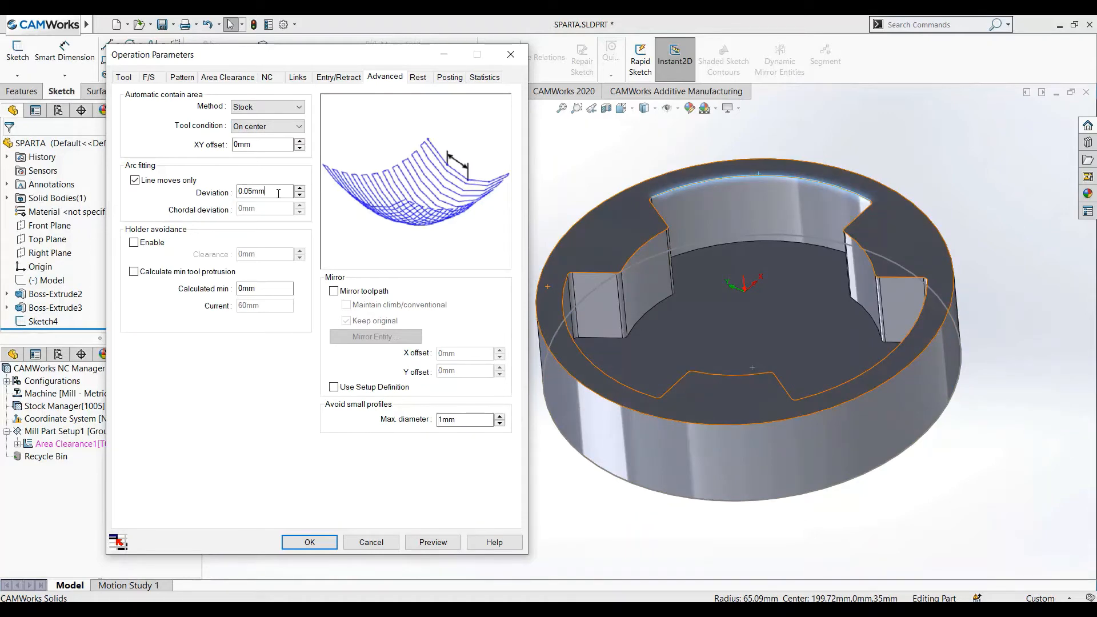
click(159, 183)
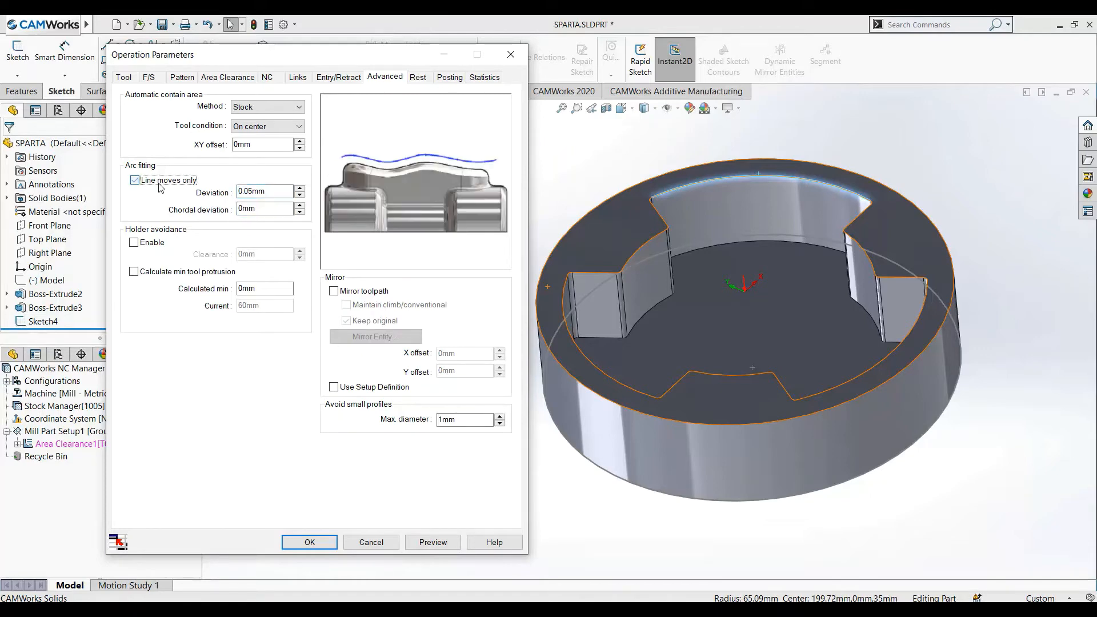
click(279, 191)
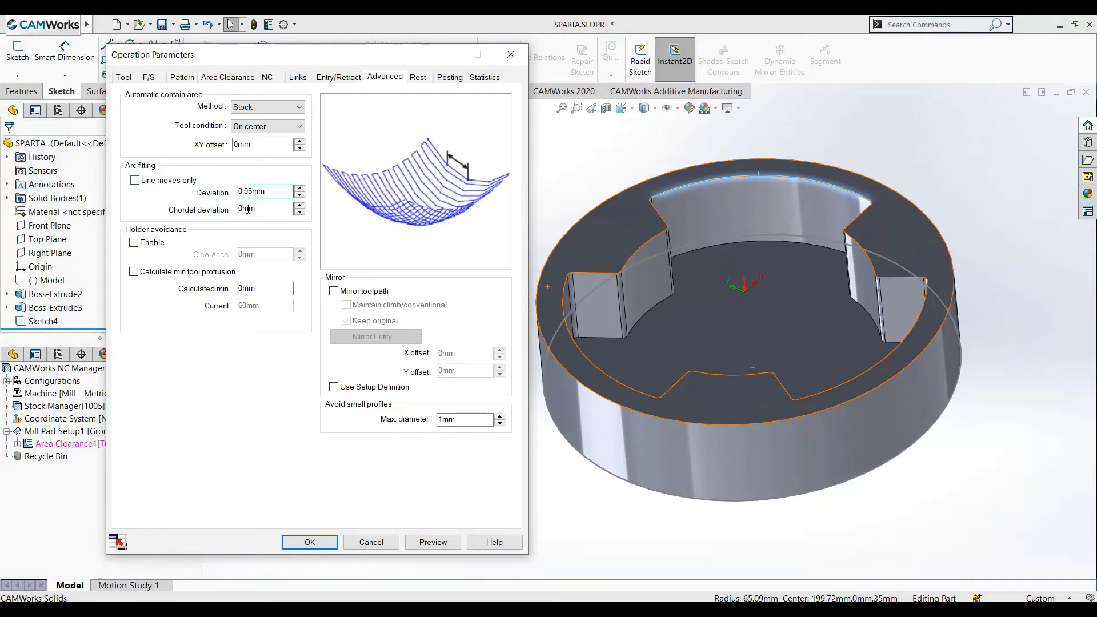
double_click(276, 193)
key(BackSpace)
double_click(257, 208)
key(BackSpace)
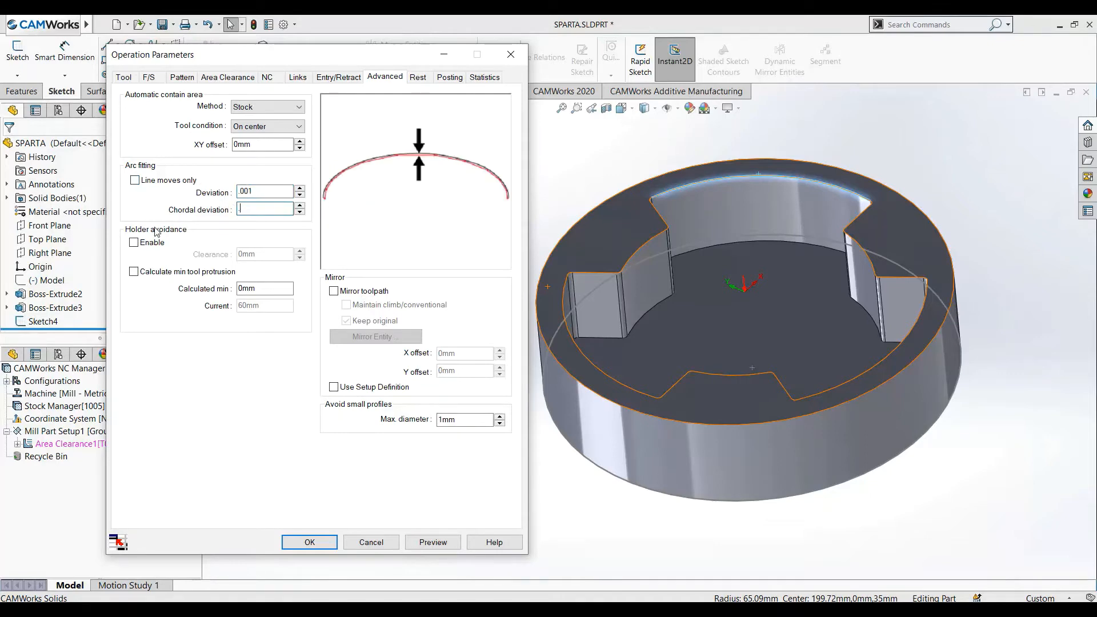
click(264, 193)
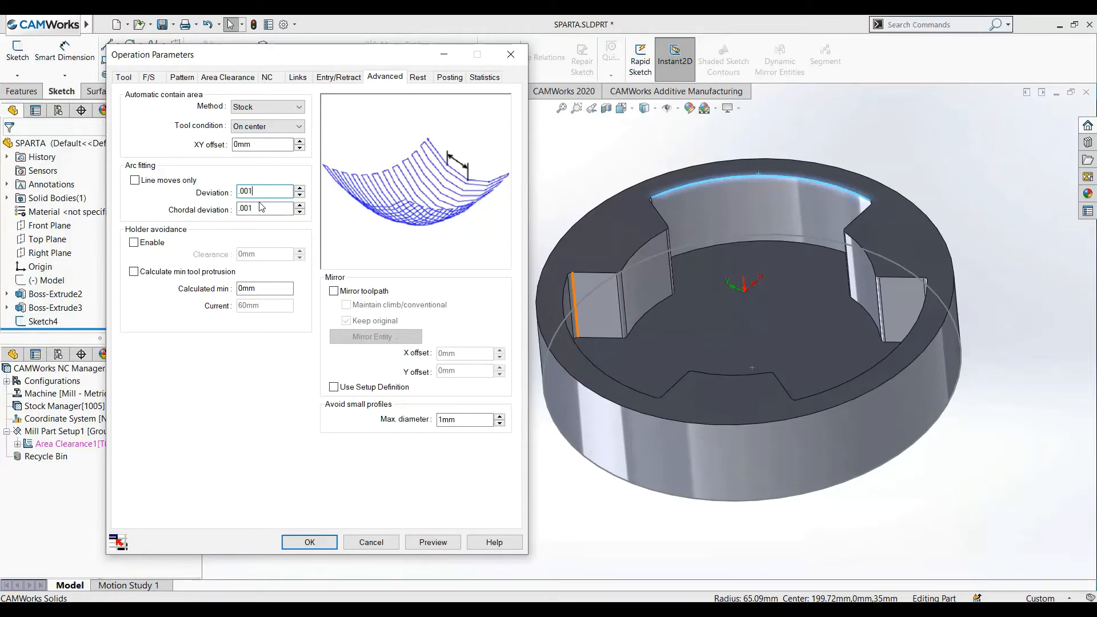
Restrict arc fitting to line moves only again, accept the parameters, and generate the Area Clearance1 toolpath
click(168, 181)
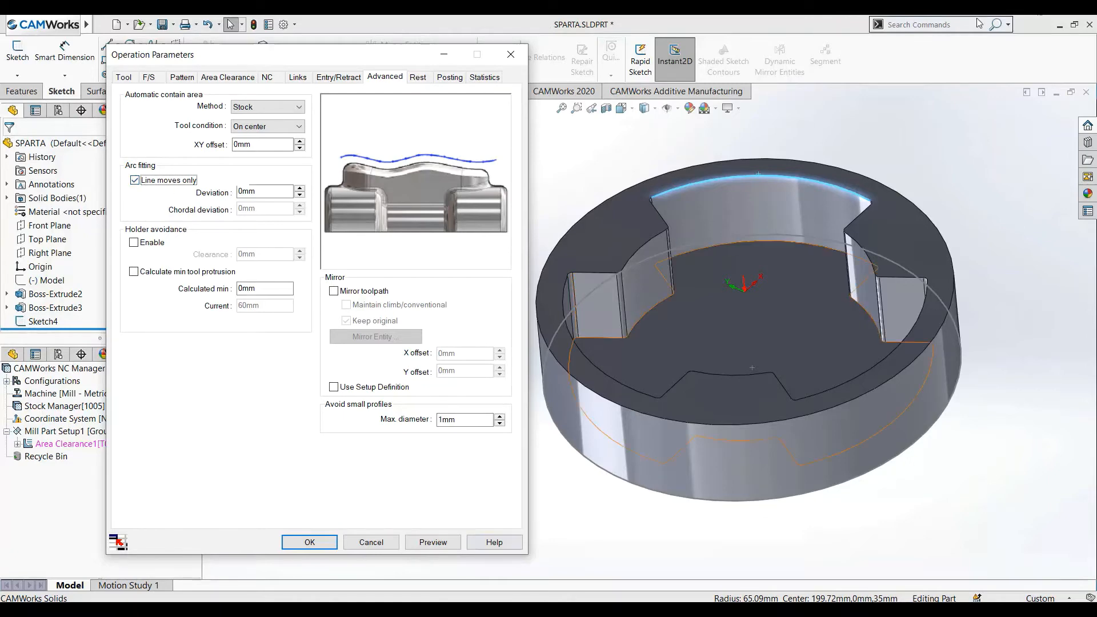
click(309, 542)
right_click(139, 216)
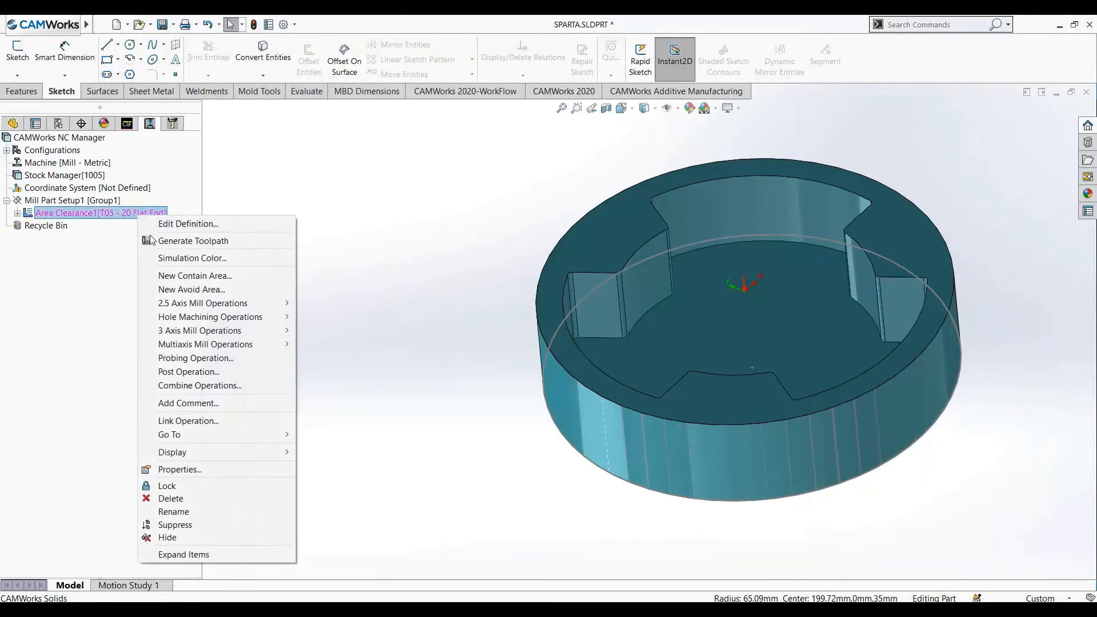
click(152, 240)
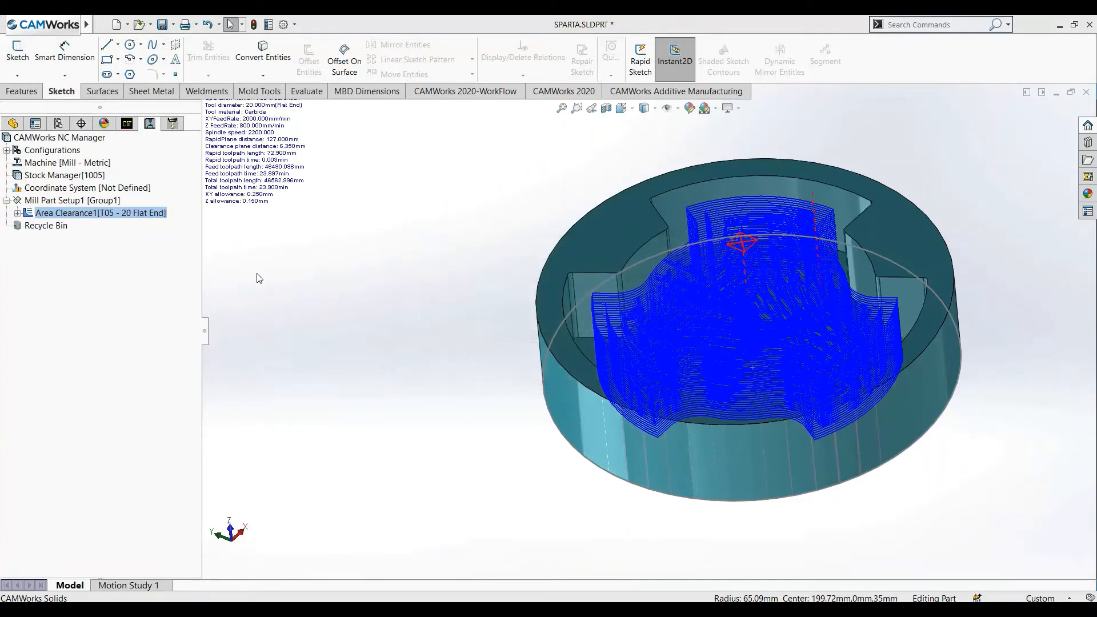
middle_drag(416, 232, 423, 288)
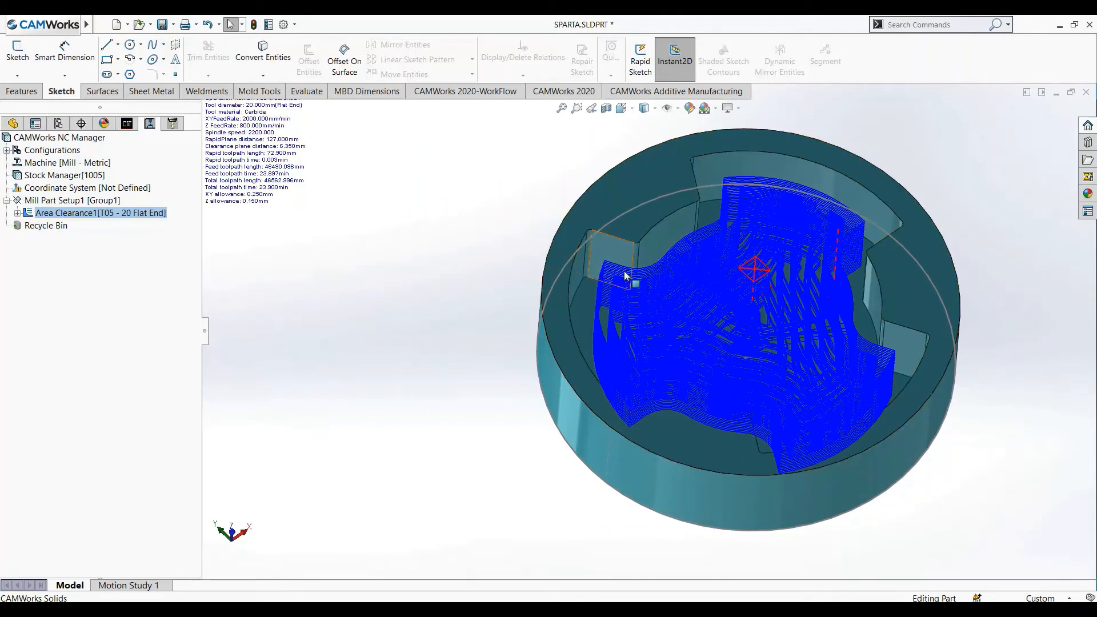
scroll(623, 276, down, 2)
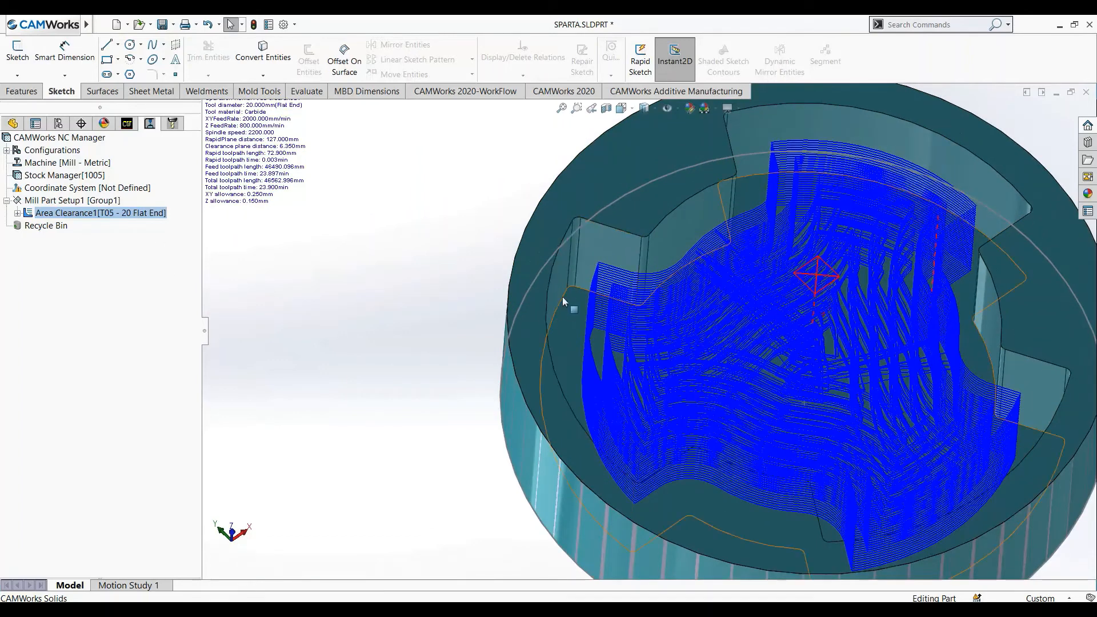
Simulate the Area Clearance1 toolpath at maximum speed, inspect the material left in the pocket corners, and exit the simulation
click(564, 92)
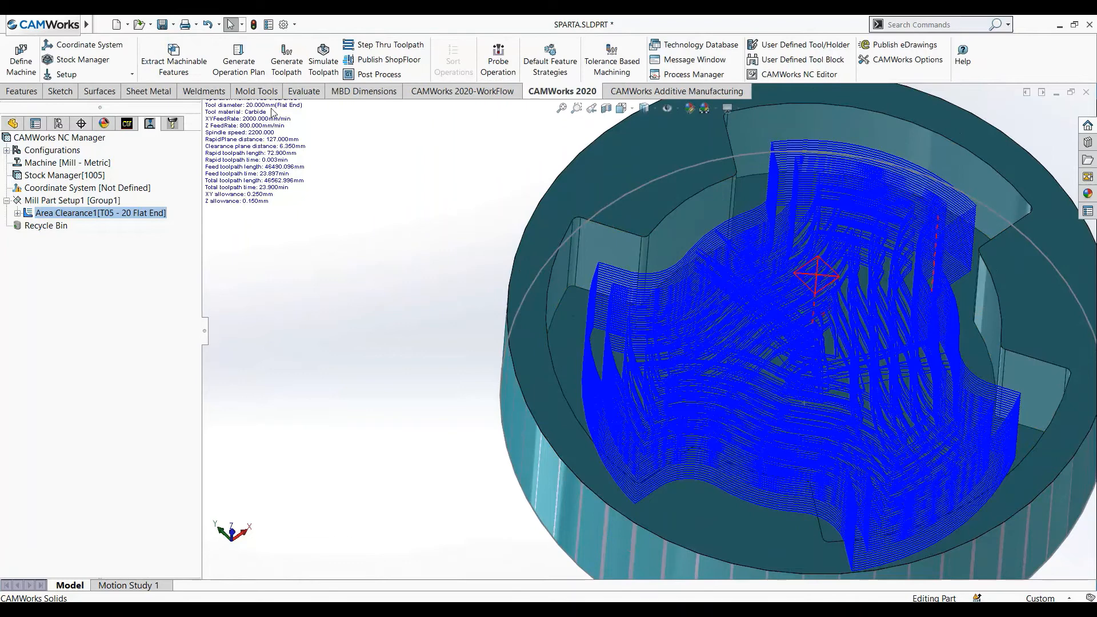
click(323, 57)
click(87, 244)
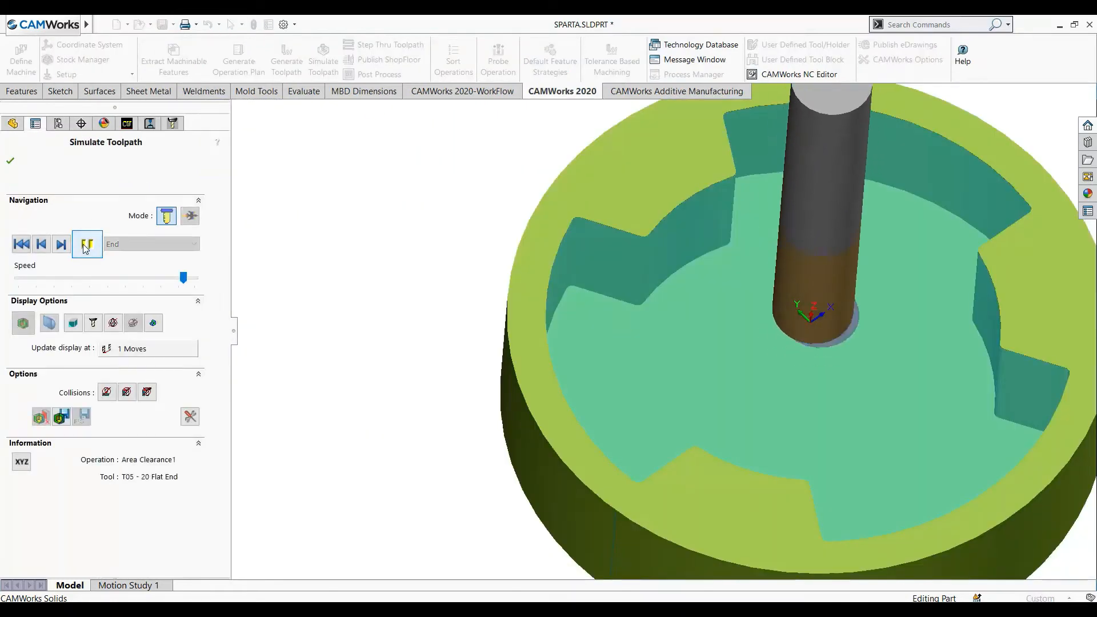
click(195, 278)
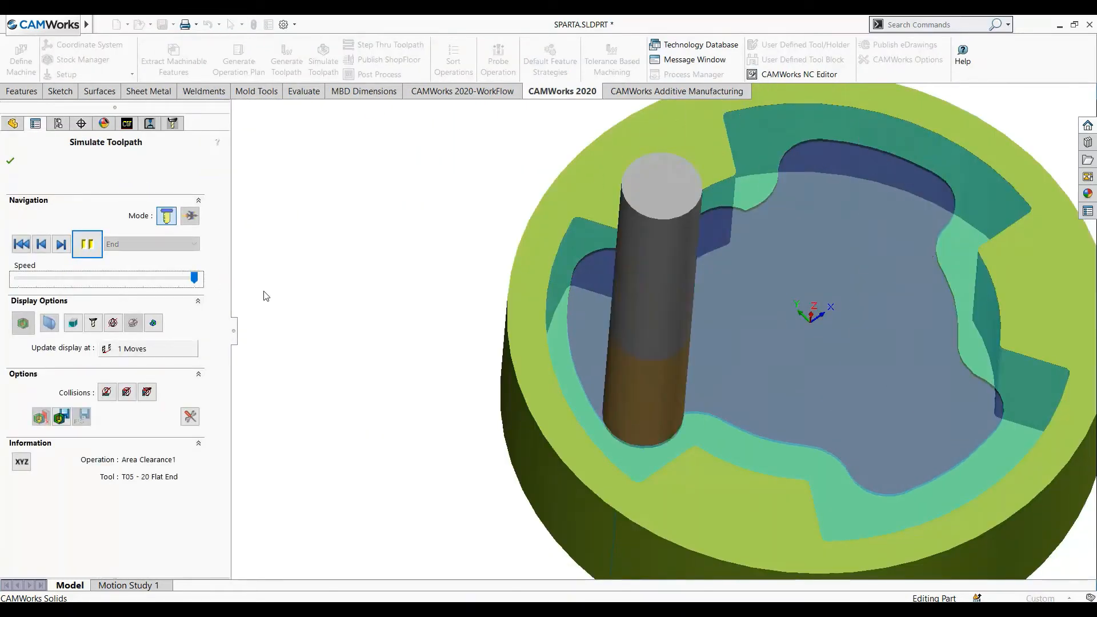
scroll(614, 242, down, 5)
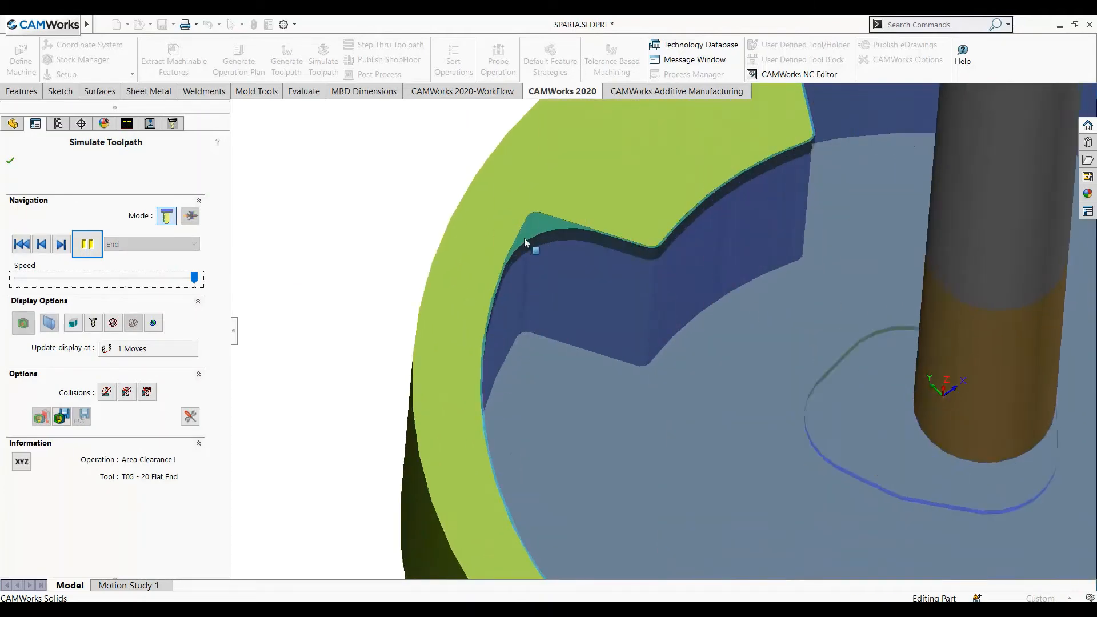
scroll(590, 355, up, 8)
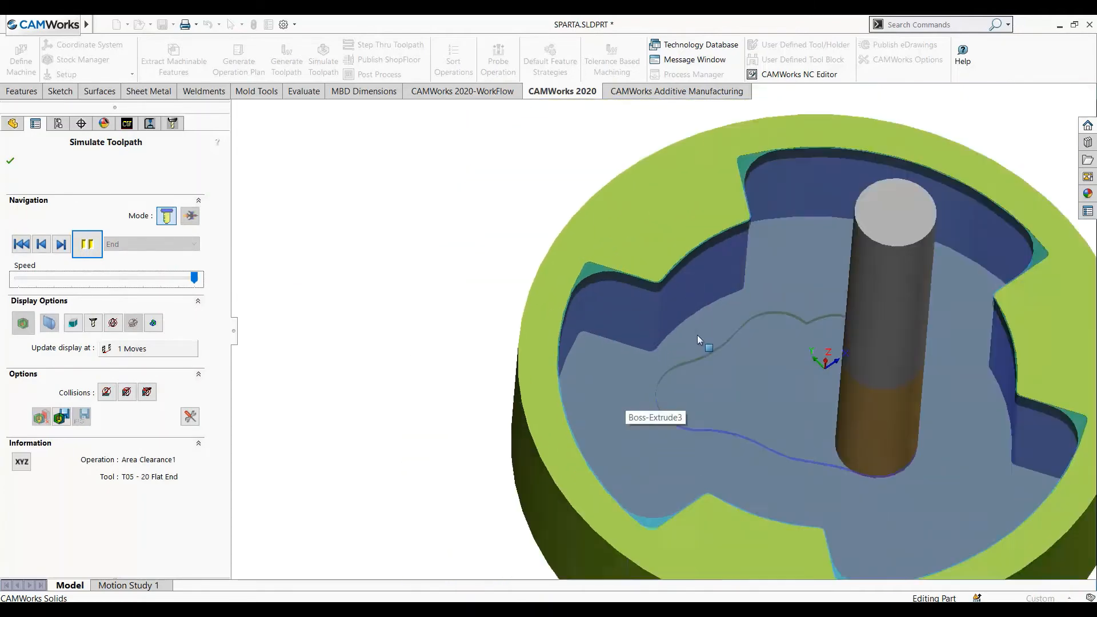
scroll(820, 402, down, 2)
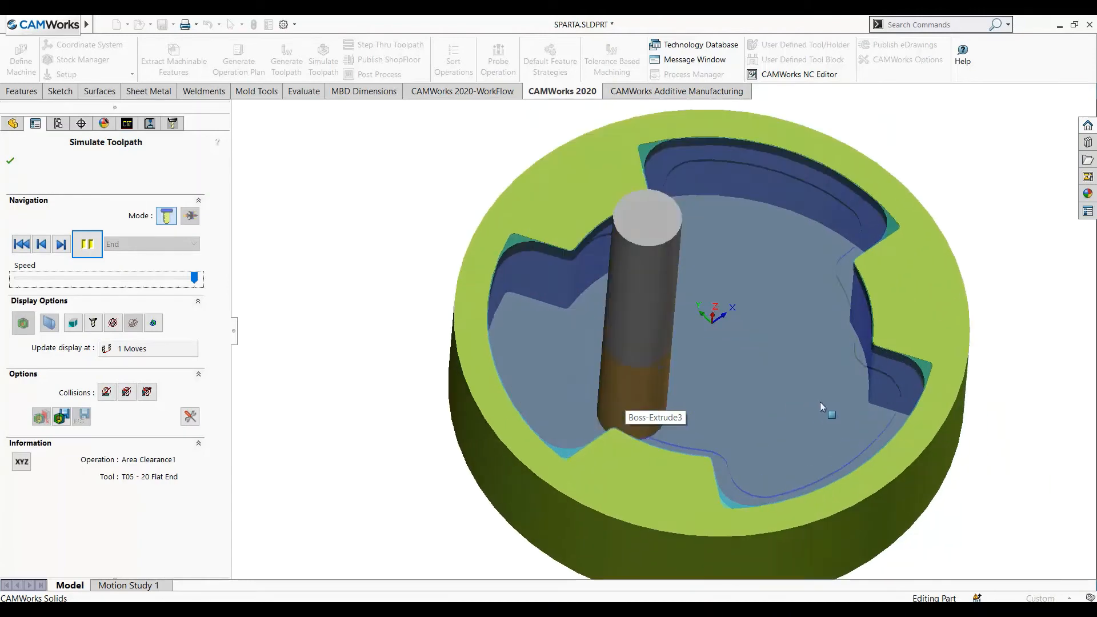
click(86, 247)
click(11, 161)
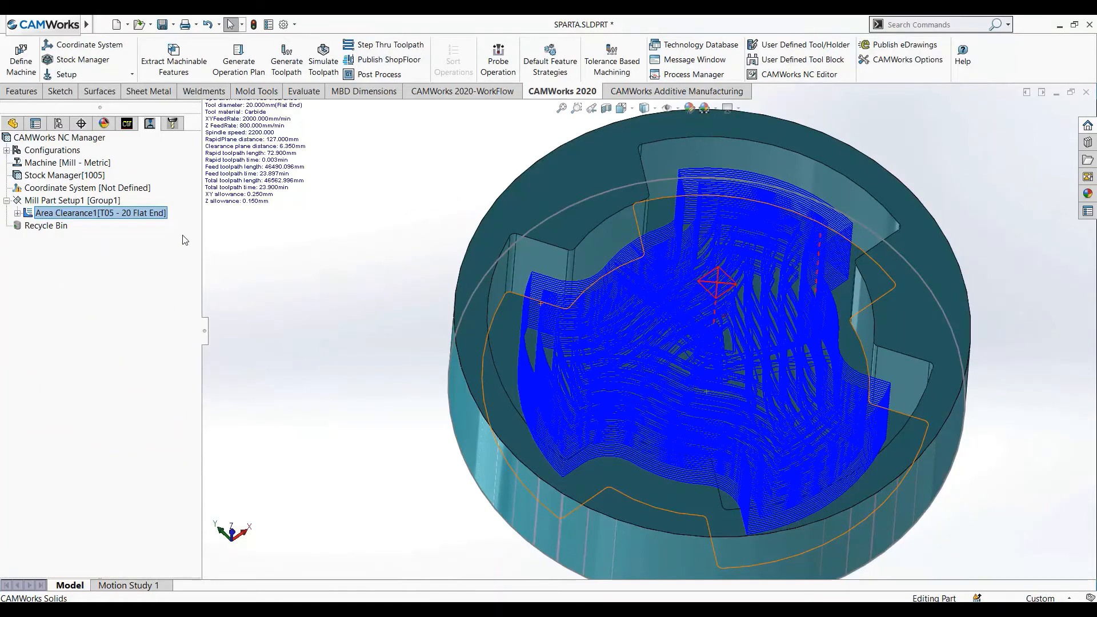
Duplicate the Area Clearance1 operation within Mill Part Setup1 and open the copy's operation parameters
click(141, 215)
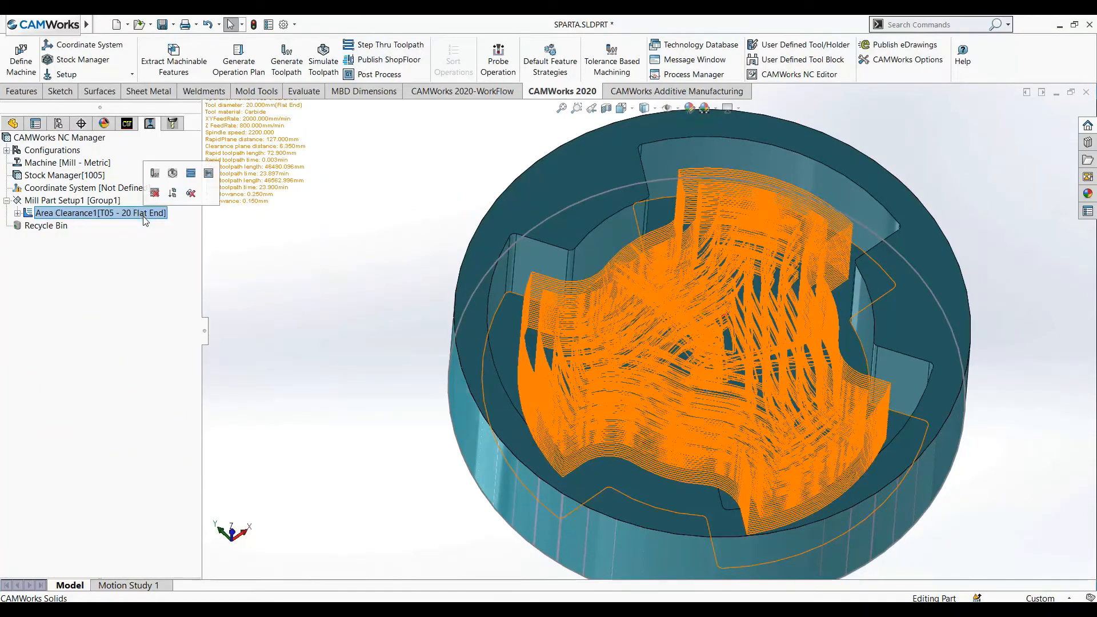
click(284, 266)
mouse_move(137, 221)
ctrl+mouse_down()
mouse_move(112, 204)
mouse_move(136, 230)
ctrl+mouse_up()
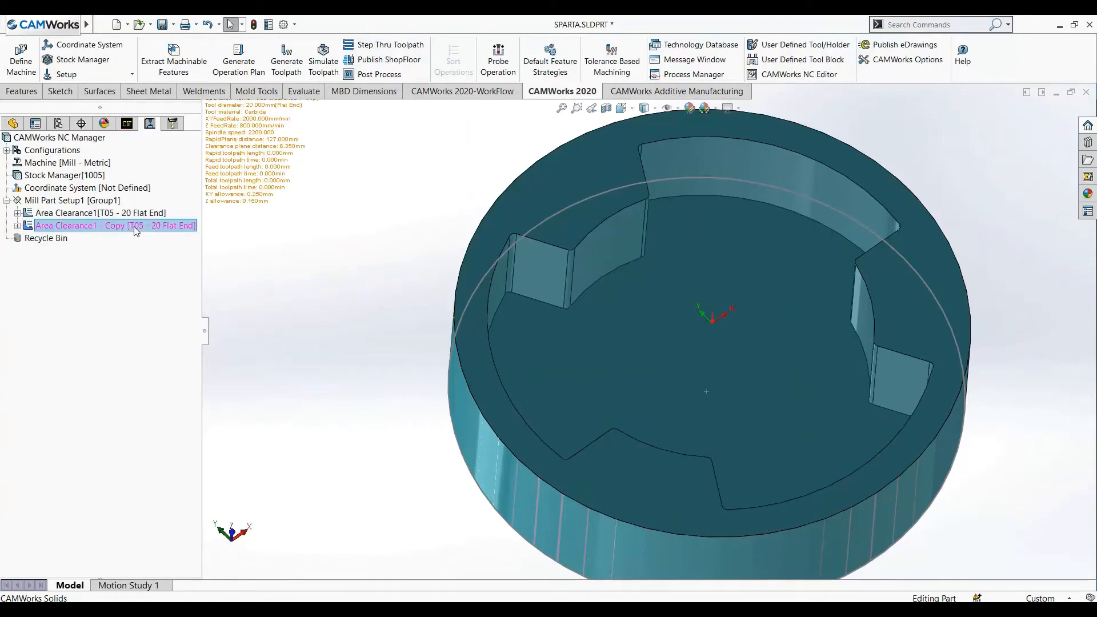
right_click(136, 230)
click(176, 235)
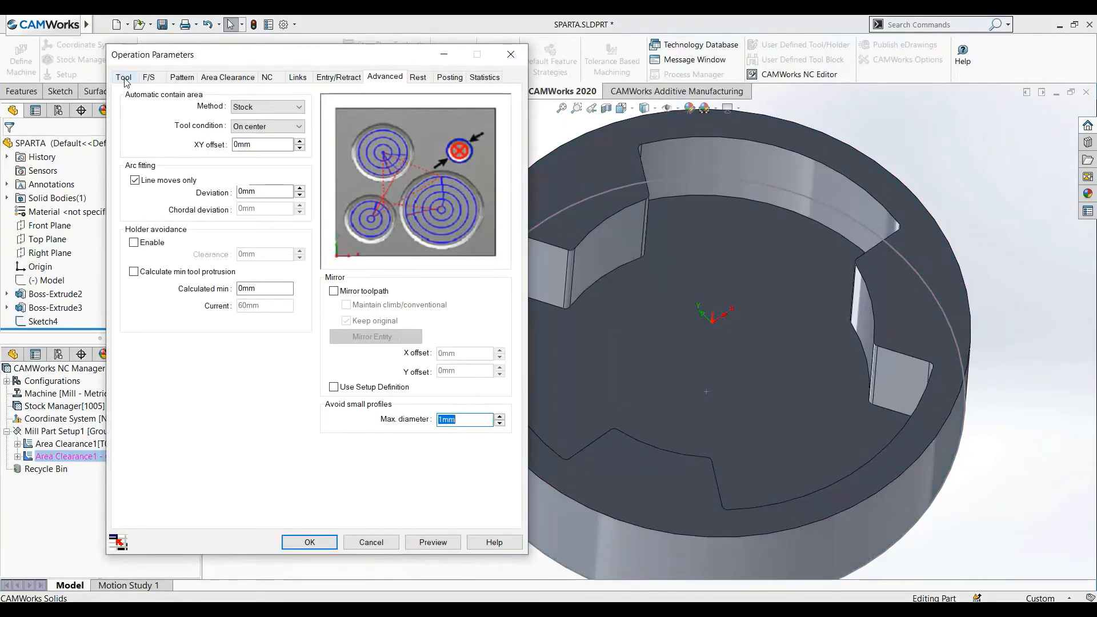
Assign the 10MM CRB 2FL 22 LOC flat end tool from station 2 of the tool crib to the copied operation
click(124, 79)
click(214, 96)
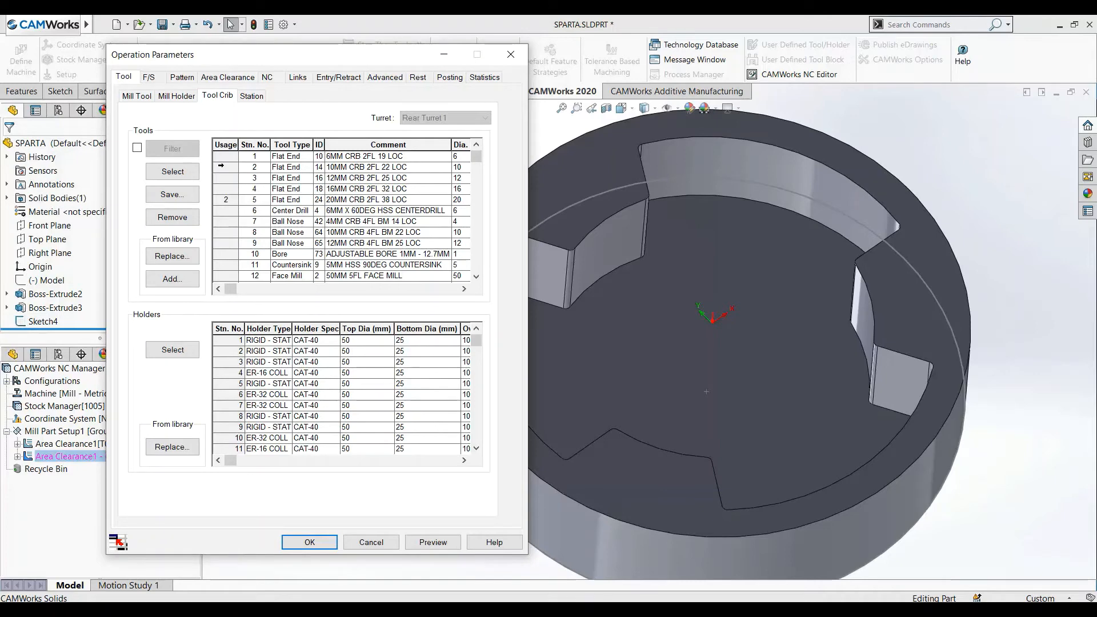
click(220, 166)
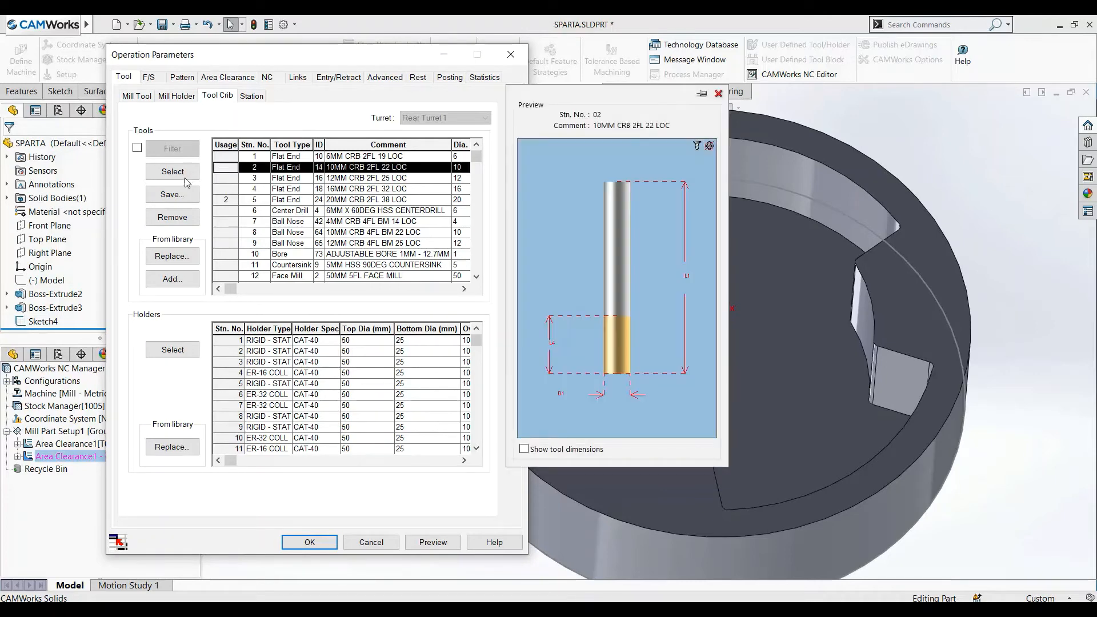
click(179, 173)
click(289, 335)
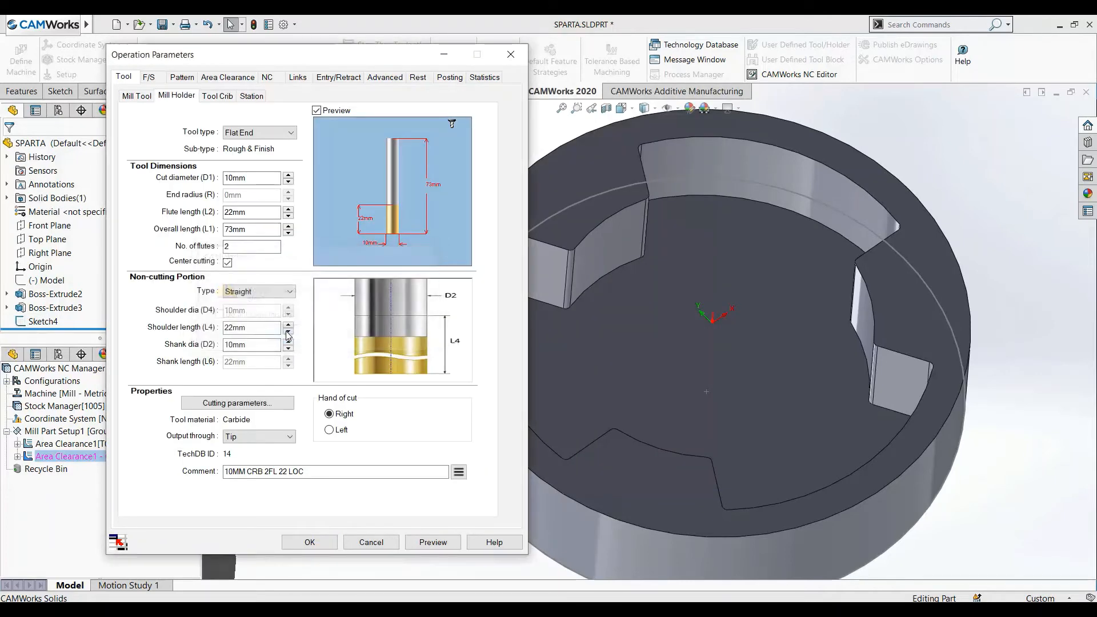
Edit the cut amount in the copied operation's area clearance depth parameters
click(217, 76)
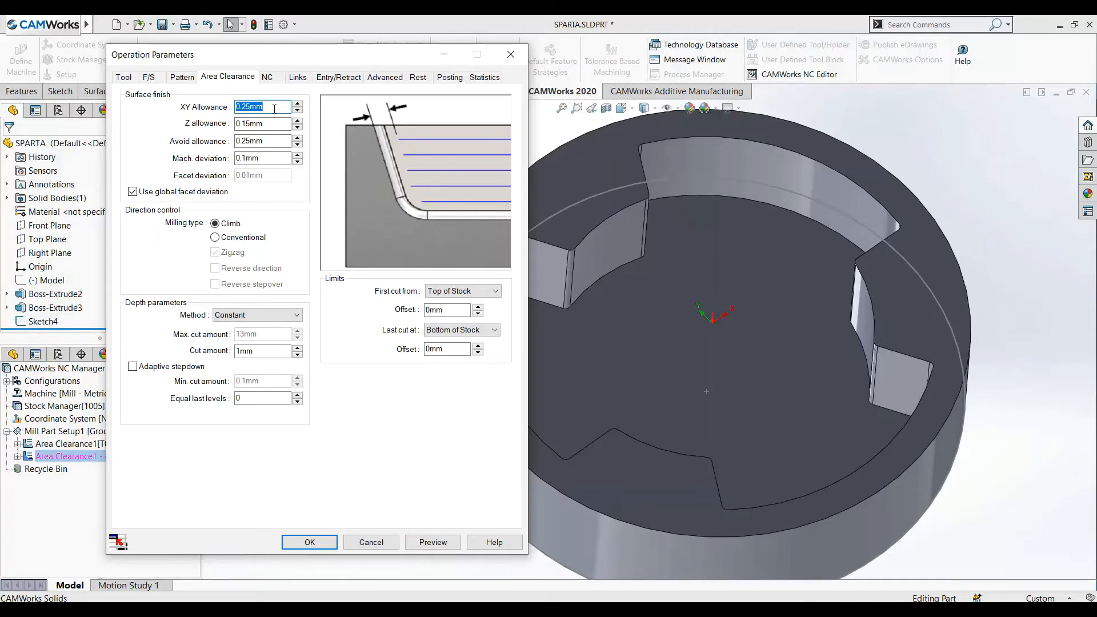
click(257, 351)
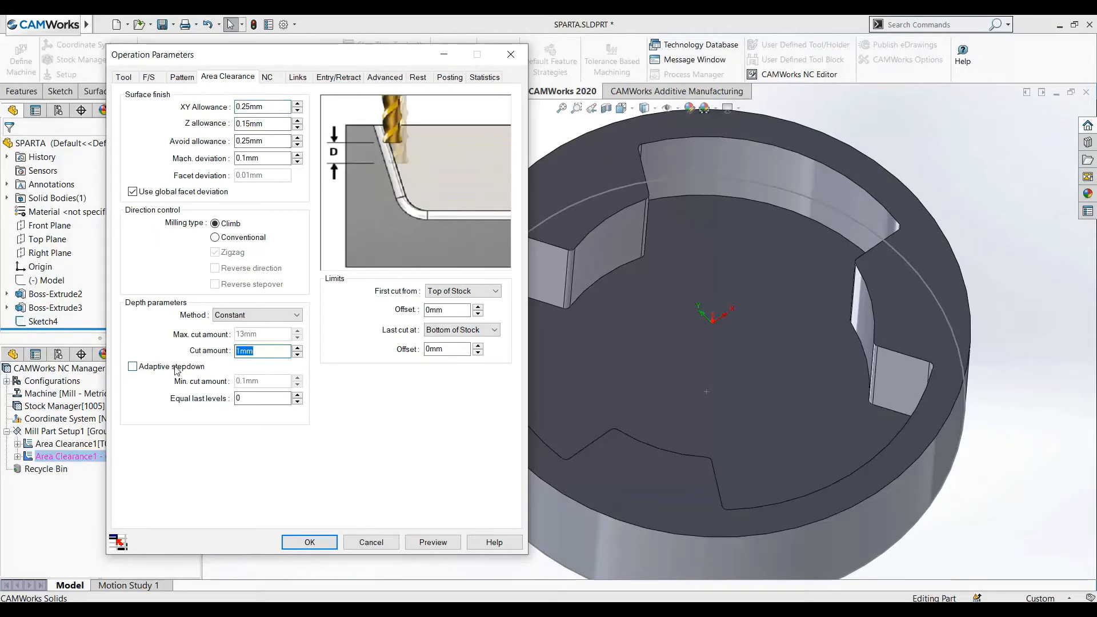
key(BackSpace)
Try the Previous tool method for the rest machining model and examine the previous tool's cut diameter setting
click(418, 79)
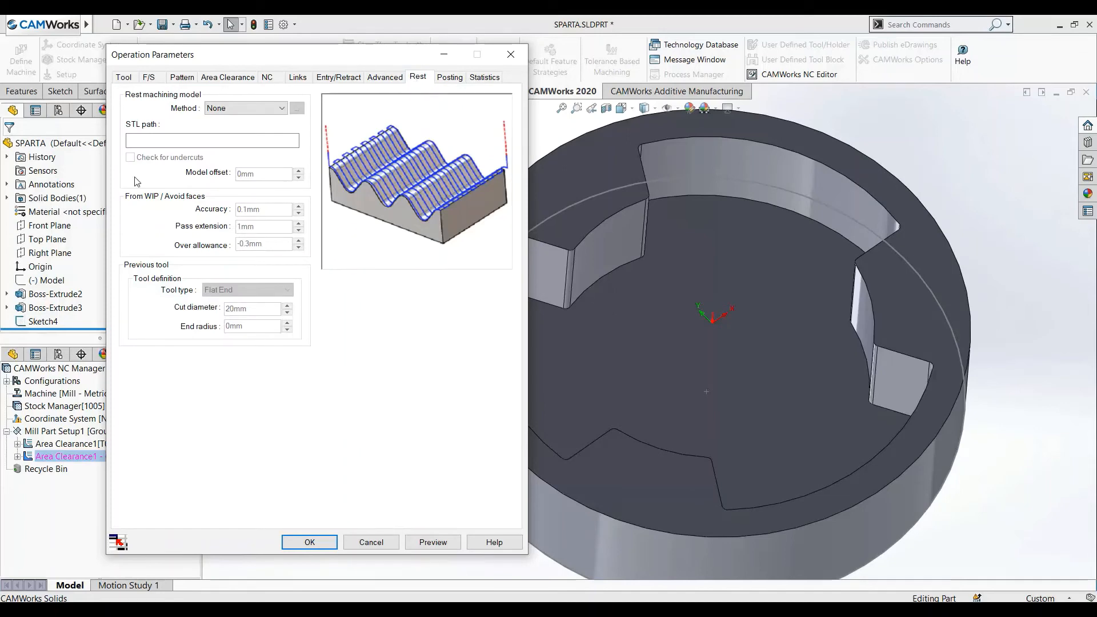
click(207, 112)
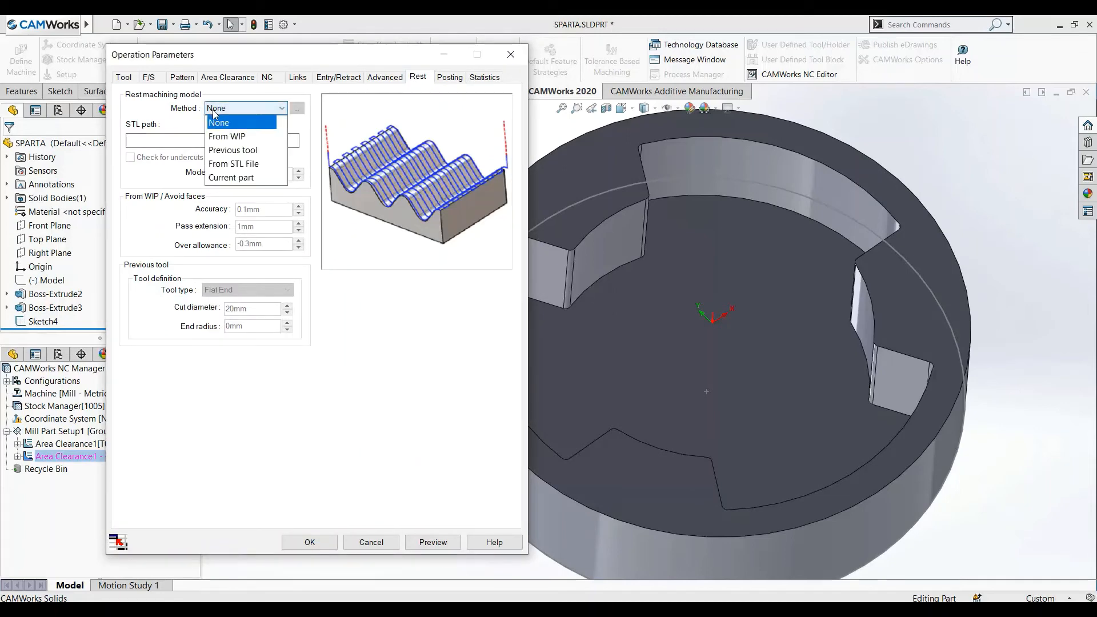
click(237, 153)
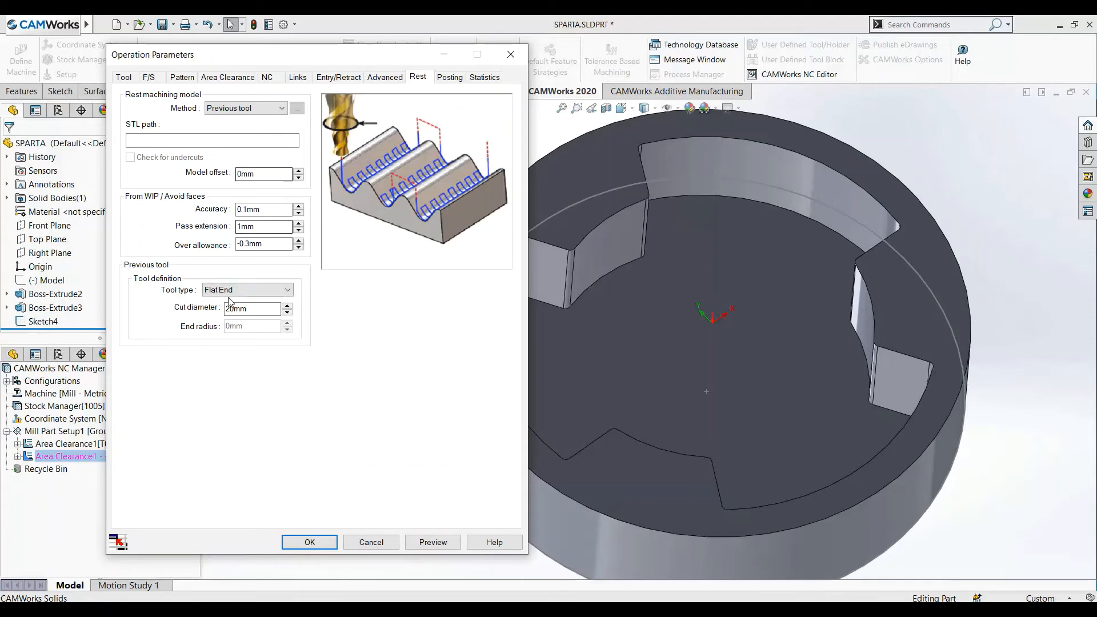
drag(261, 310, 174, 325)
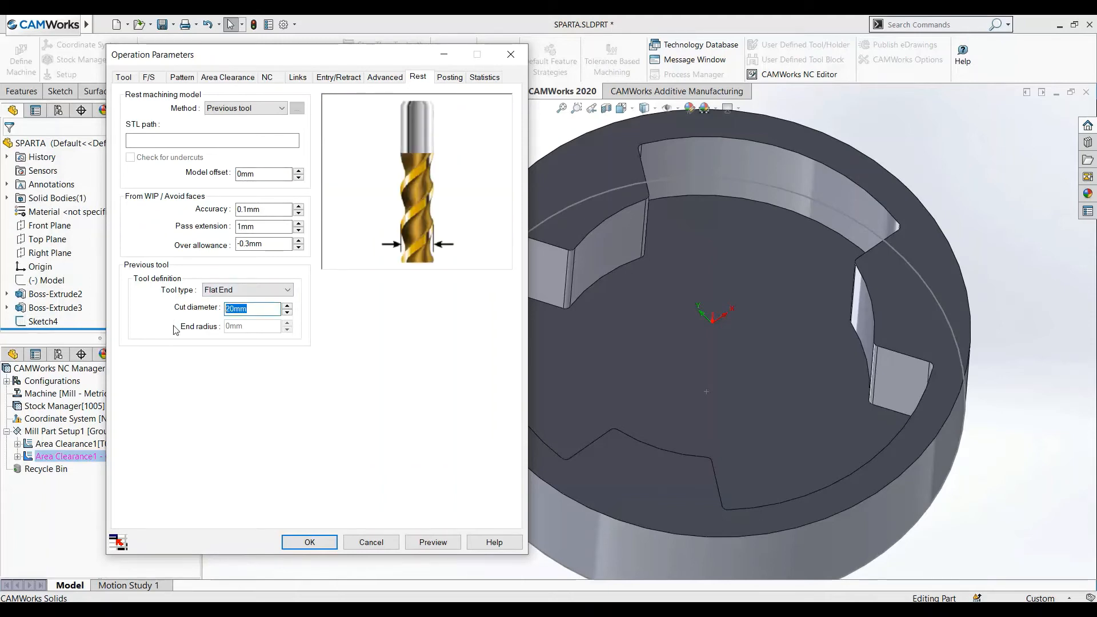
Try the From STL File rest machining method, view its STL file browser, and switch the method to Current part
click(245, 108)
click(246, 165)
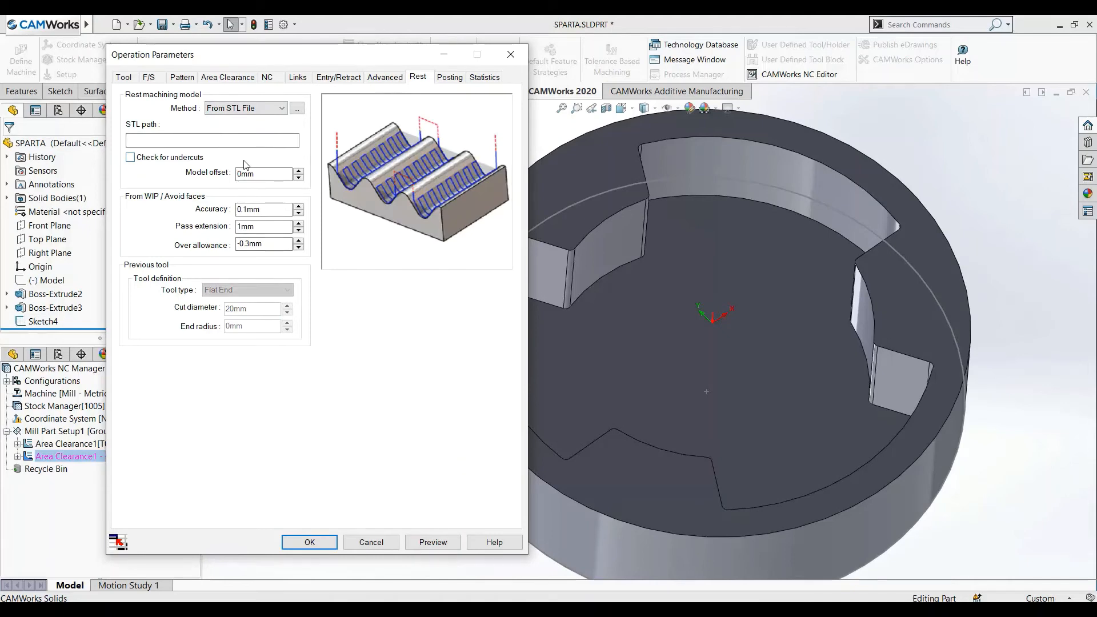
click(245, 108)
click(246, 162)
click(297, 109)
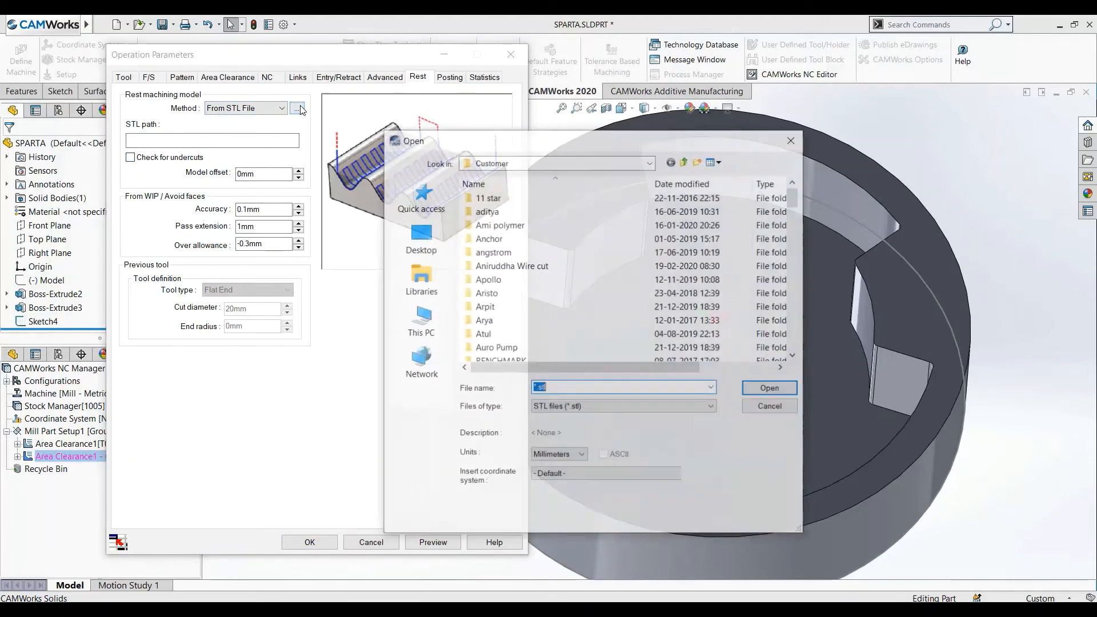
click(769, 405)
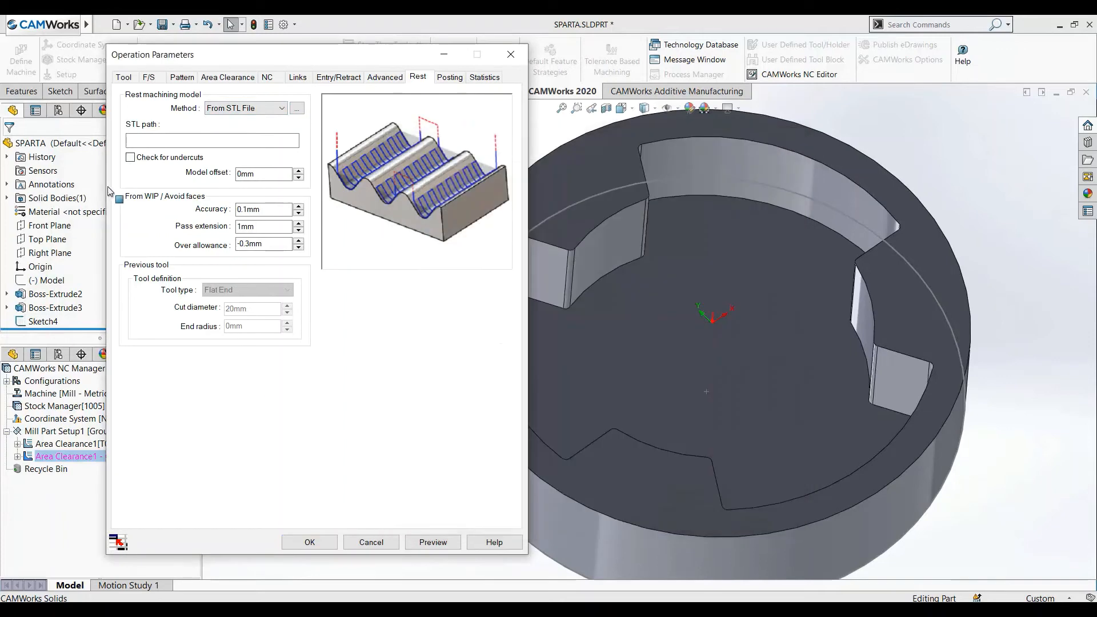
click(241, 111)
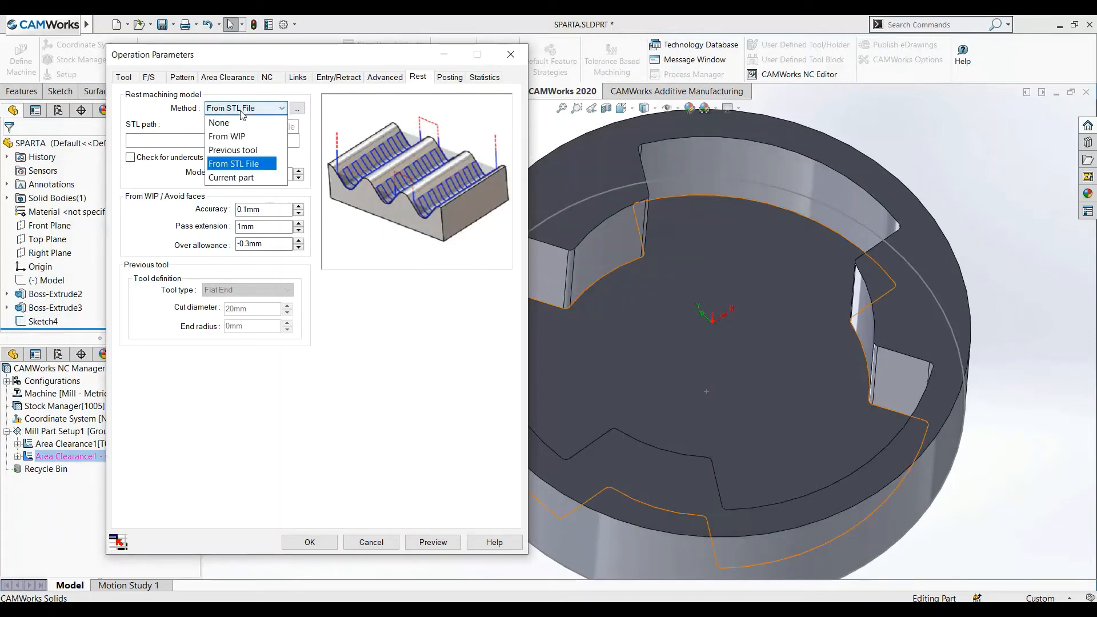
click(249, 178)
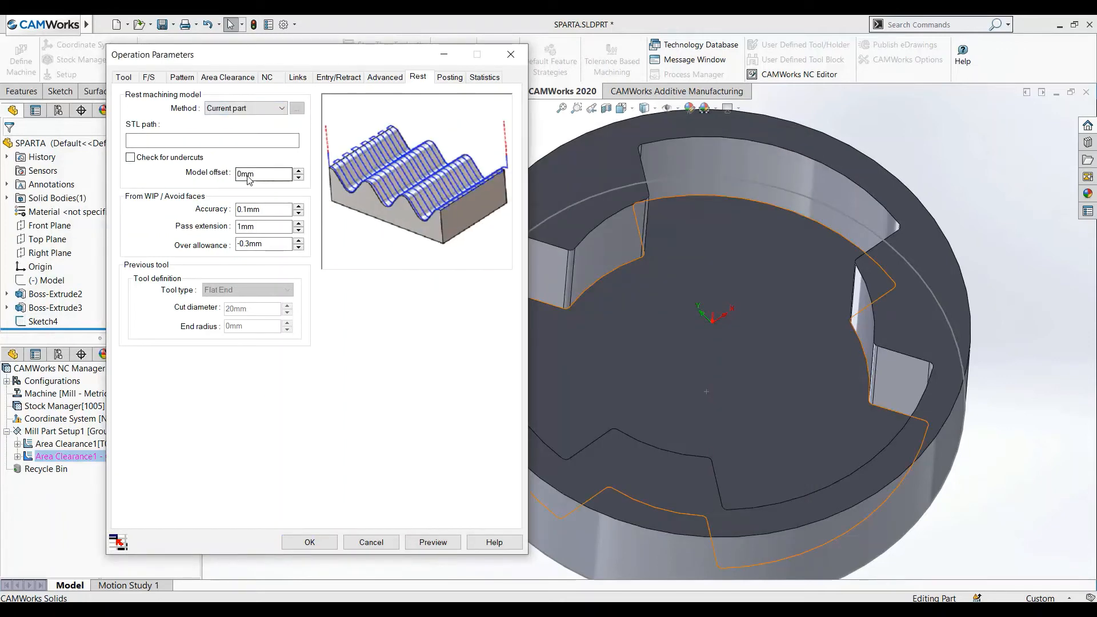
Set the rest machining method to From WIP, accept the parameters, and generate the copied operation's toolpath
click(263, 108)
click(240, 137)
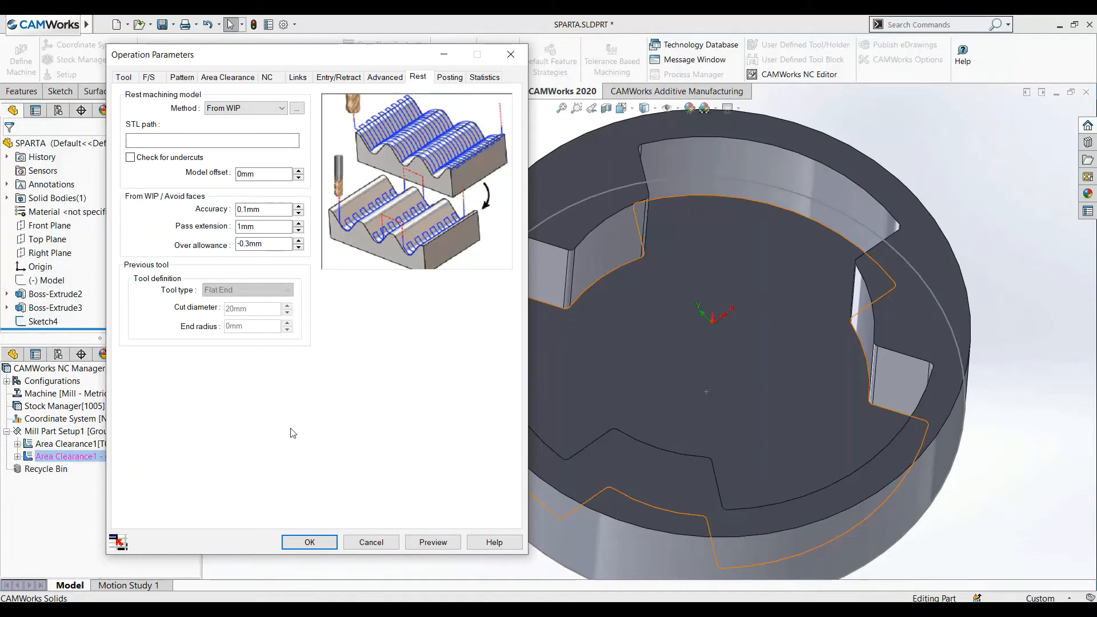
click(302, 542)
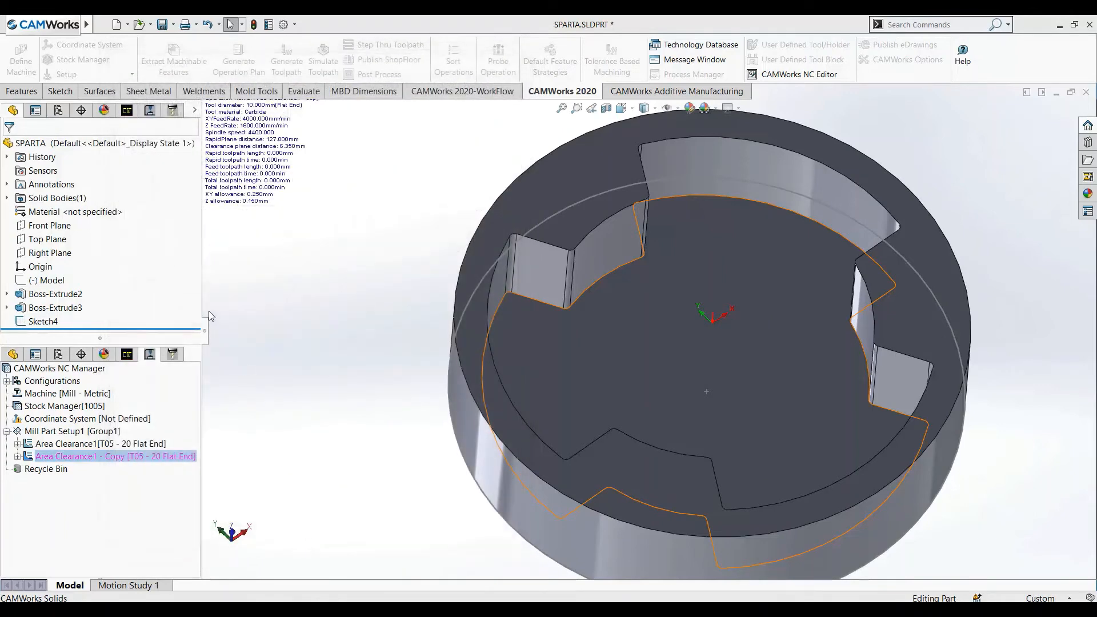
right_click(171, 225)
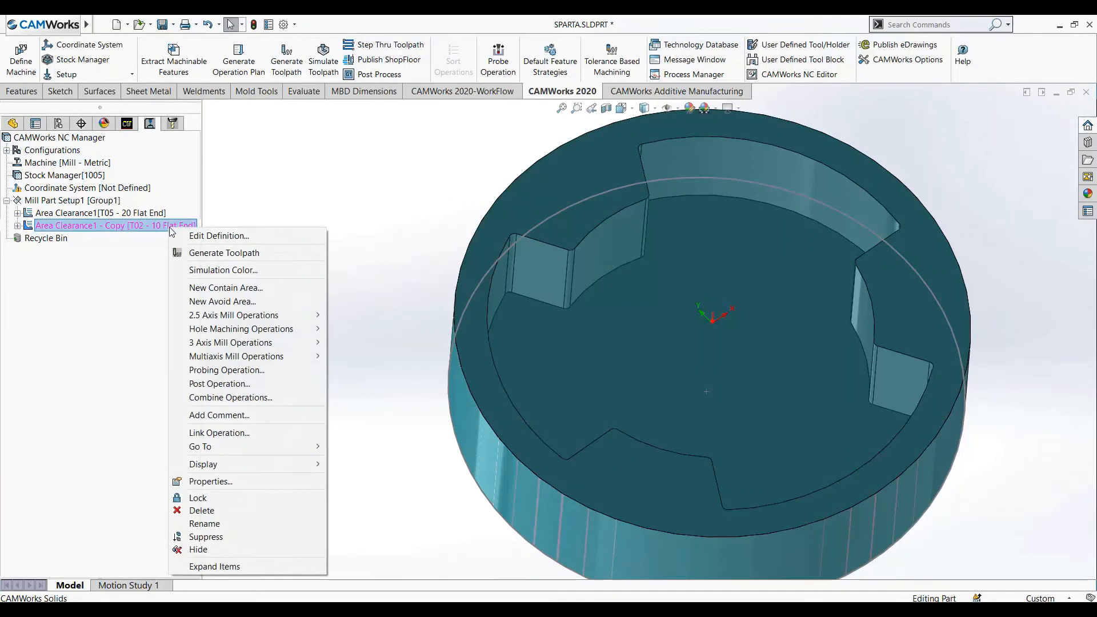
click(202, 253)
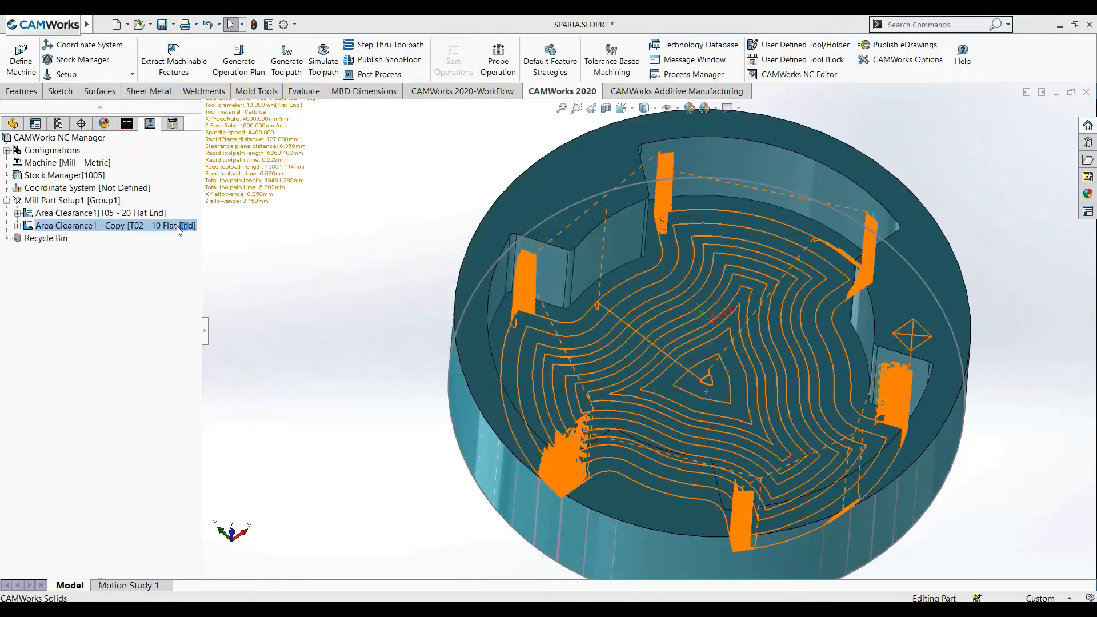
Examine the copied operation's rest toolpath in the pocket corners and across the pocket floor
mouse_move(368, 382)
middle_down()
mouse_move(357, 355)
mouse_move(363, 364)
middle_up()
scroll(778, 289, down, 1)
middle_drag(624, 323, 617, 445)
scroll(511, 371, down, 5)
scroll(510, 372, down, 2)
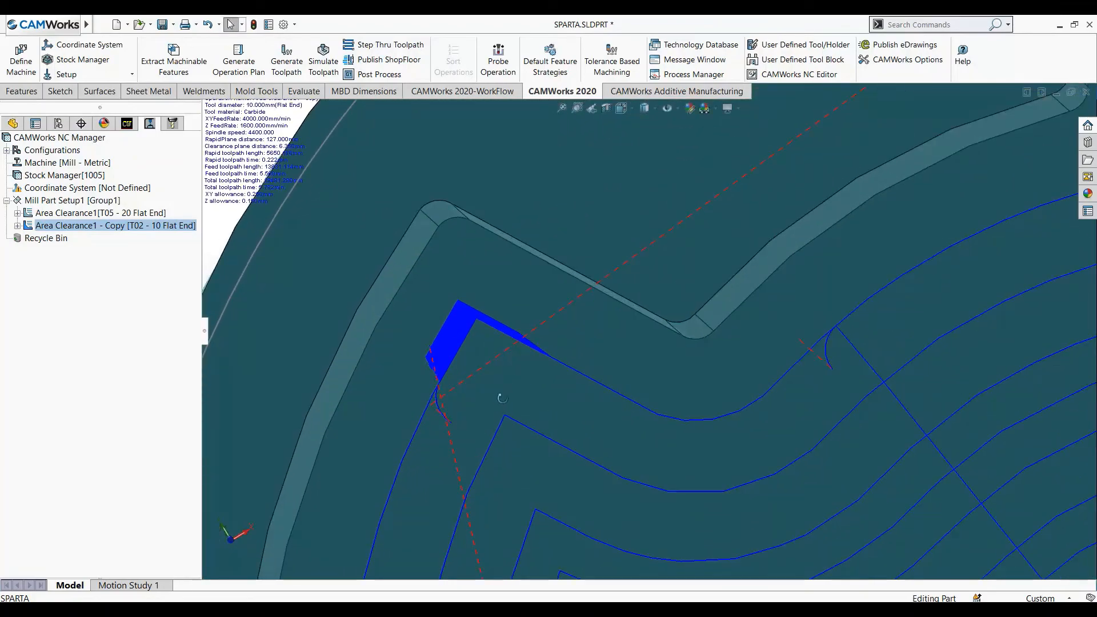
middle_drag(500, 397, 514, 297)
scroll(721, 385, up, 10)
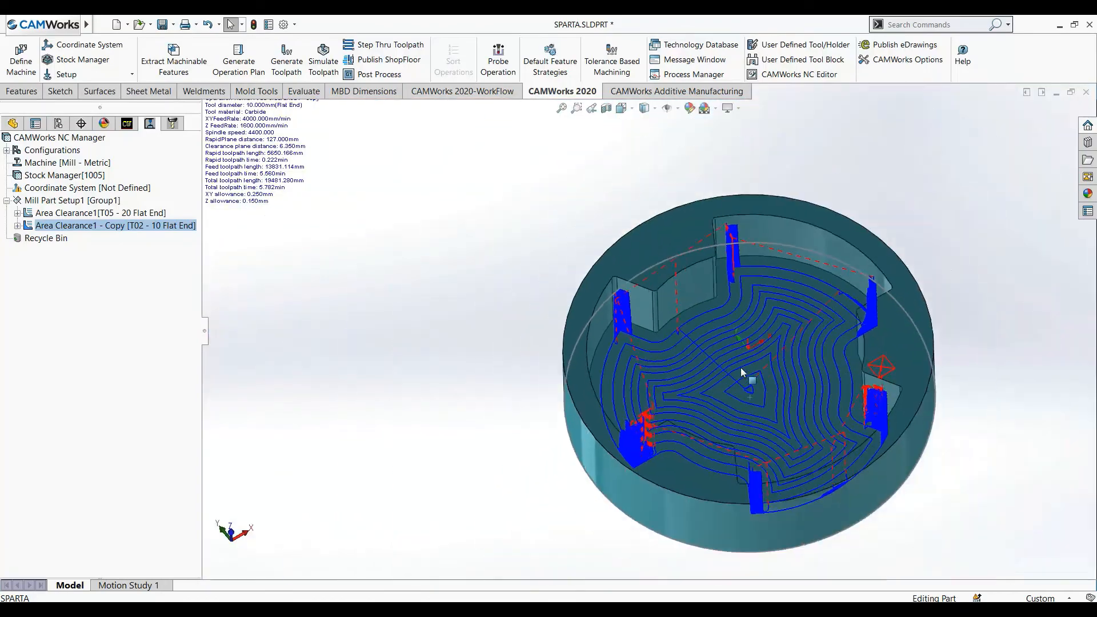
mouse_move(720, 385)
middle_down()
mouse_move(697, 393)
mouse_move(712, 387)
middle_up()
middle_drag(724, 335, 656, 264)
scroll(629, 283, down, 5)
middle_drag(611, 296, 577, 392)
scroll(640, 193, down, 3)
middle_drag(608, 296, 691, 297)
scroll(691, 296, up, 6)
scroll(682, 301, up, 1)
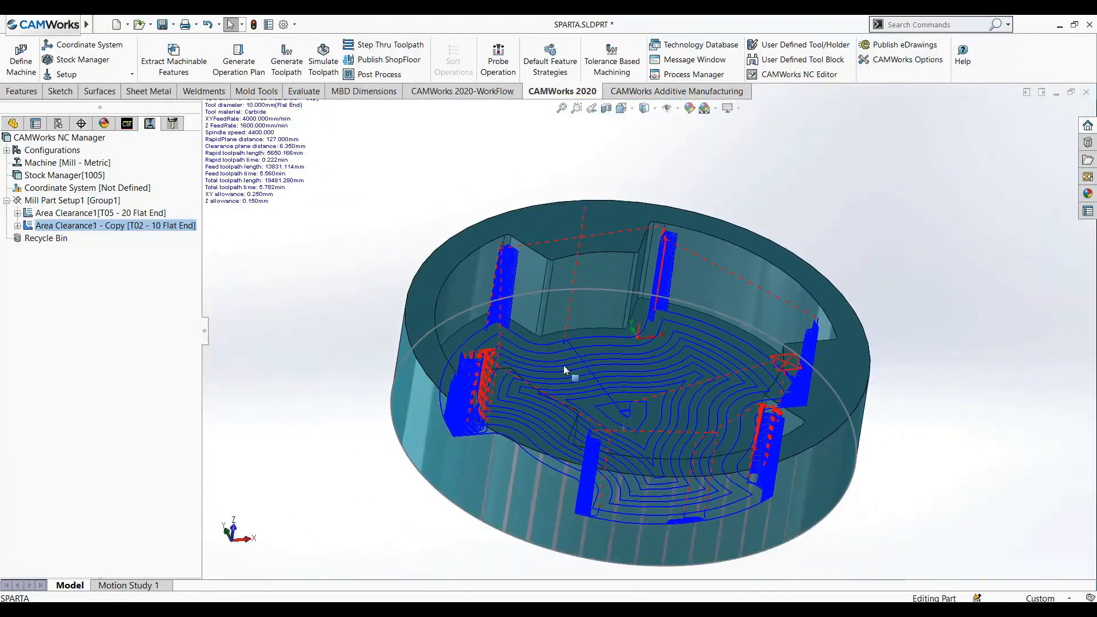
scroll(563, 366, down, 2)
middle_drag(602, 371, 610, 394)
scroll(609, 392, up, 3)
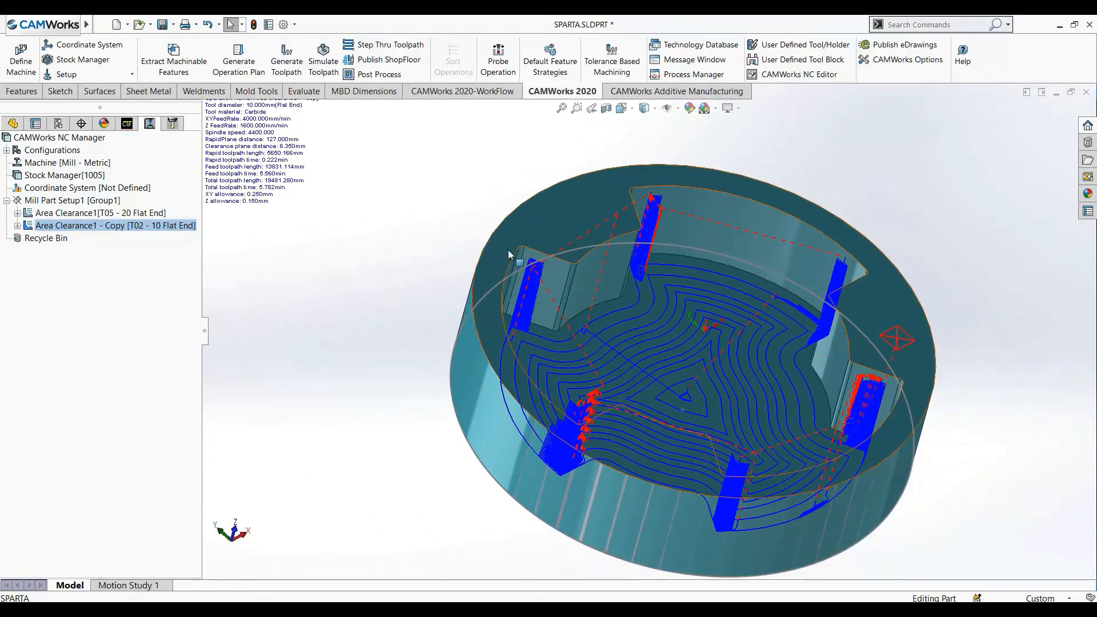
middle_drag(742, 344, 719, 346)
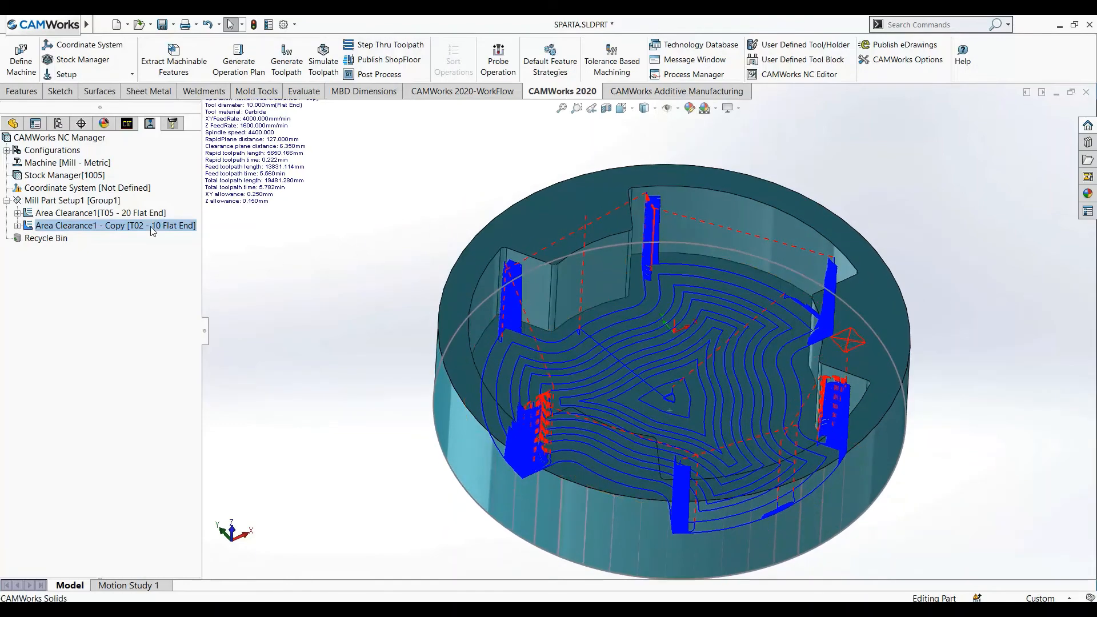
right_click(166, 223)
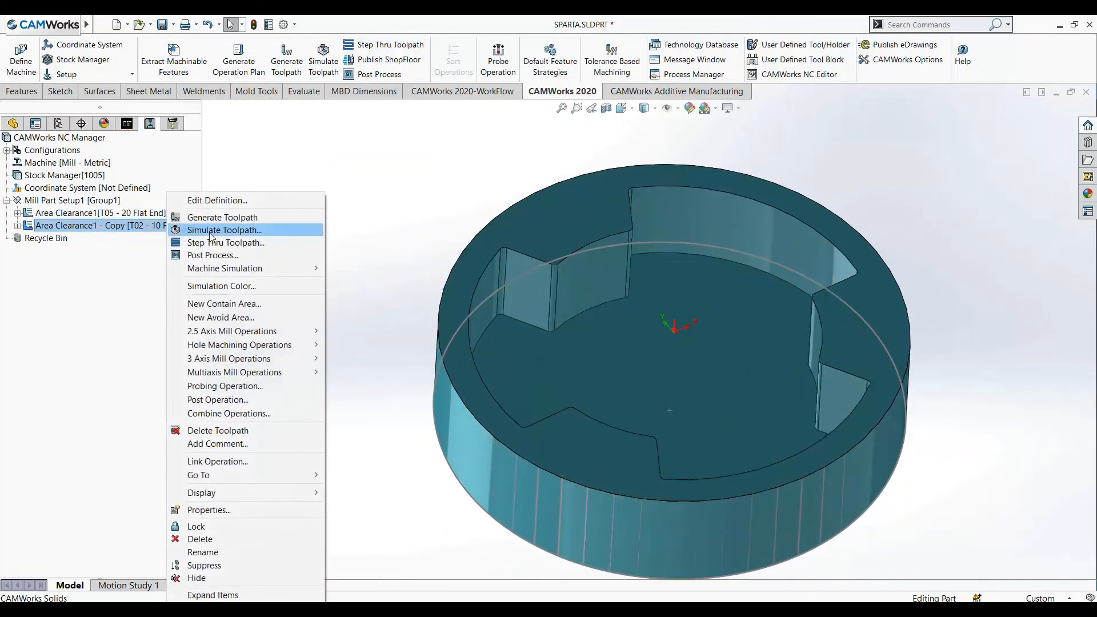
click(211, 242)
click(105, 231)
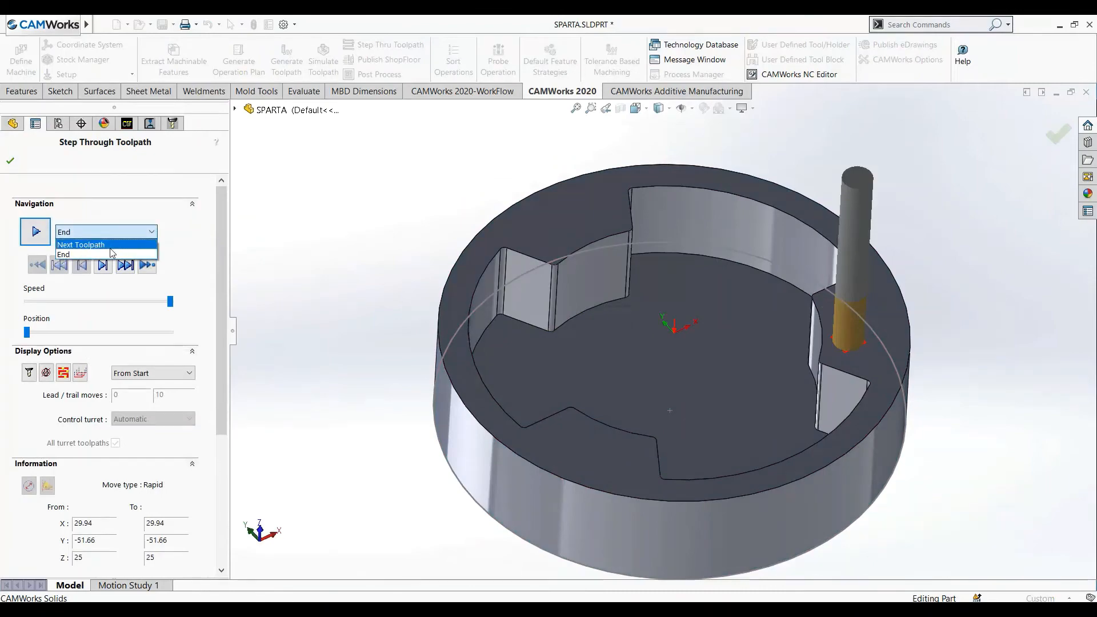
click(10, 160)
click(10, 160)
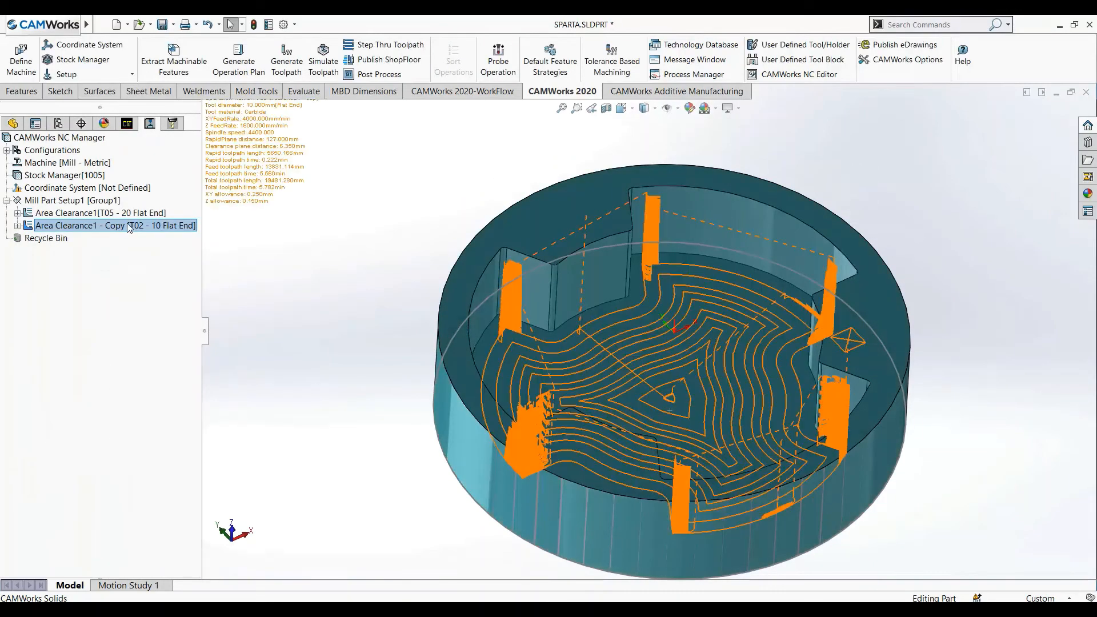
Simulate the copied Area Clearance operation's toolpath with the 10 mm flat end tool
right_click(128, 225)
click(177, 231)
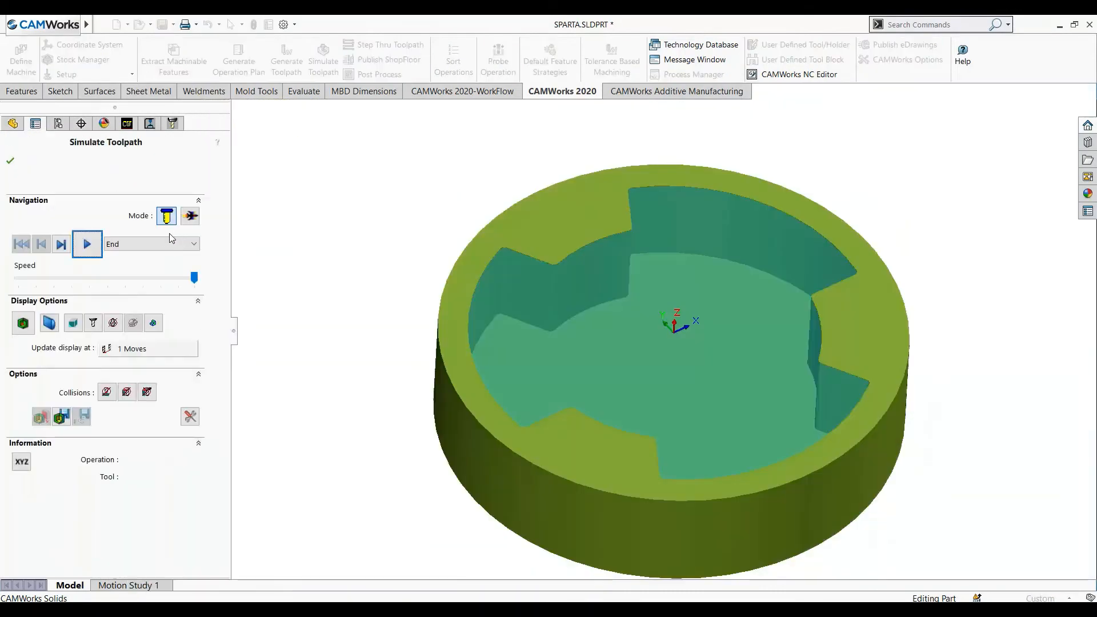
click(155, 243)
click(146, 260)
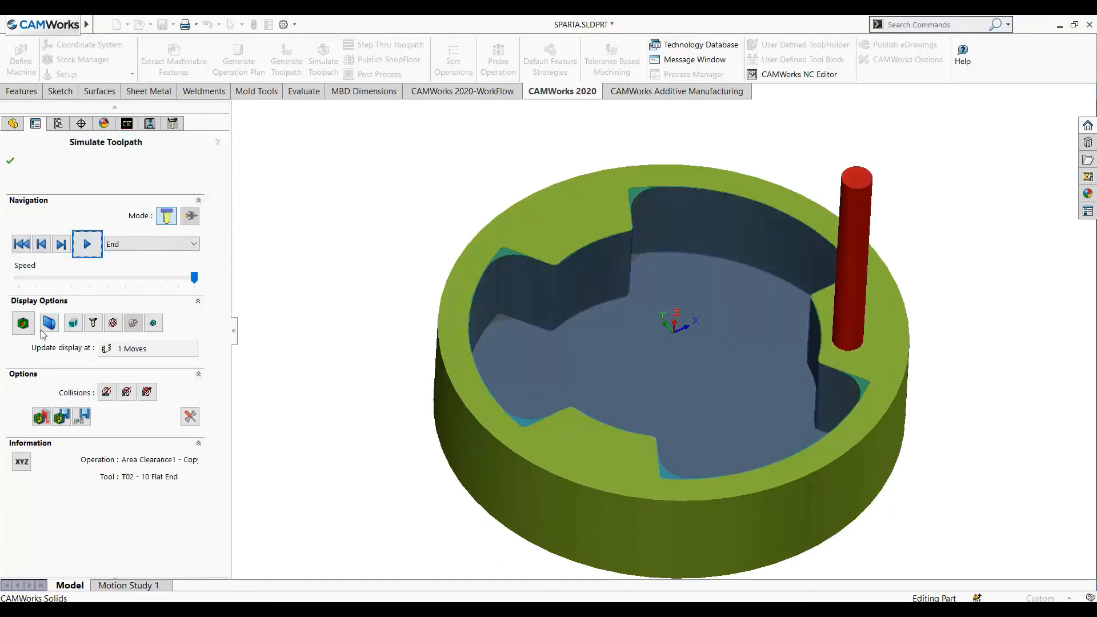
click(88, 250)
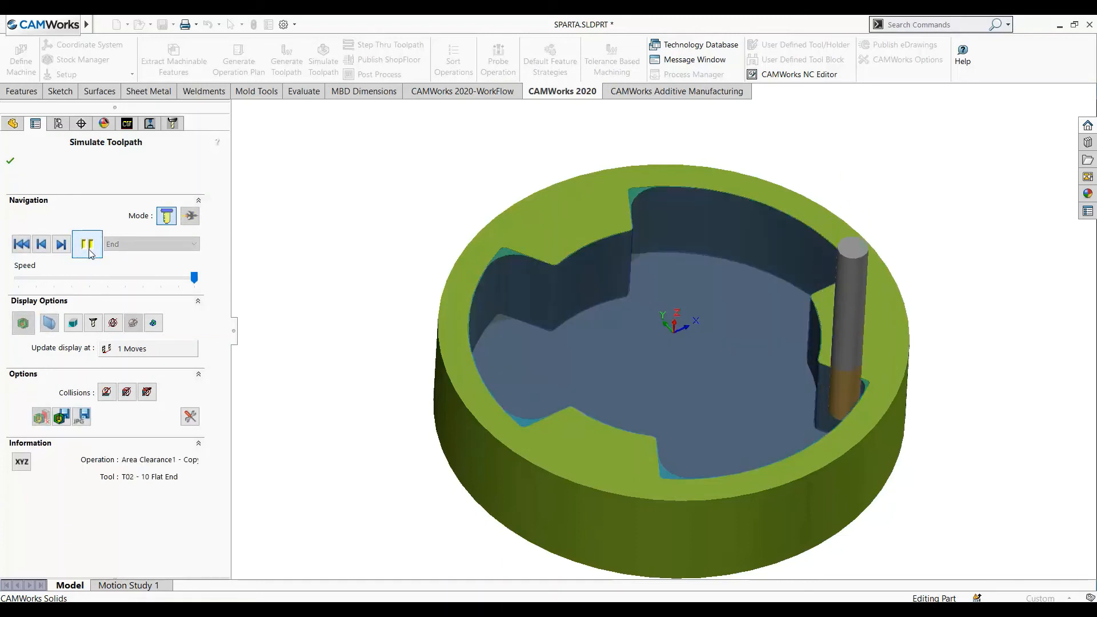
Examine how the 10 mm tool removes the remaining material in the pocket corners, and close the simulation
middle_drag(492, 351, 512, 393)
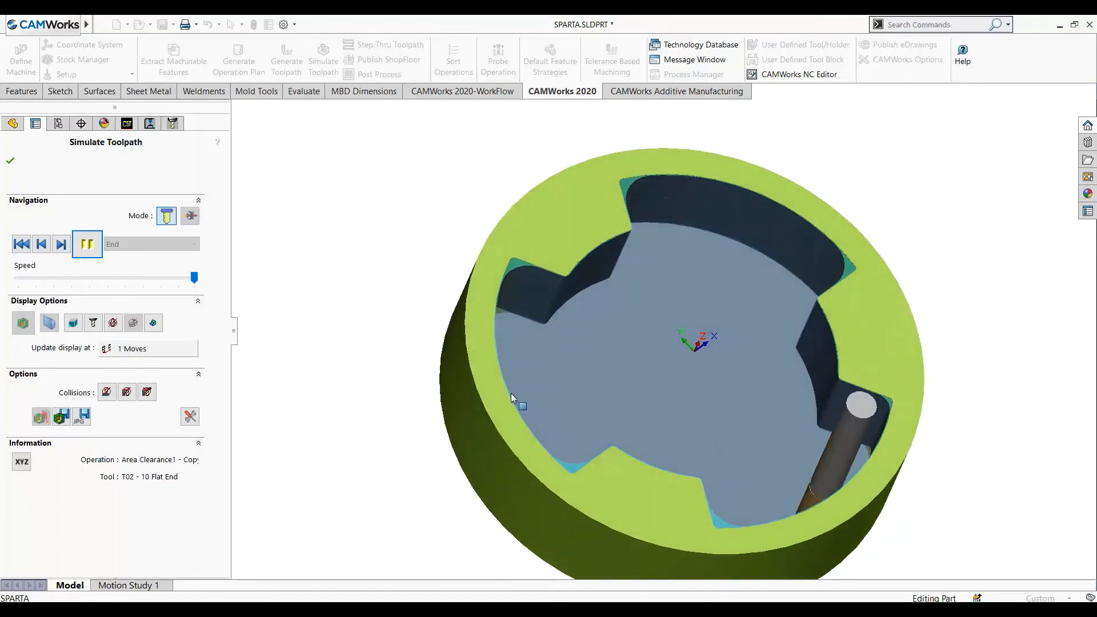
scroll(722, 451, up, 3)
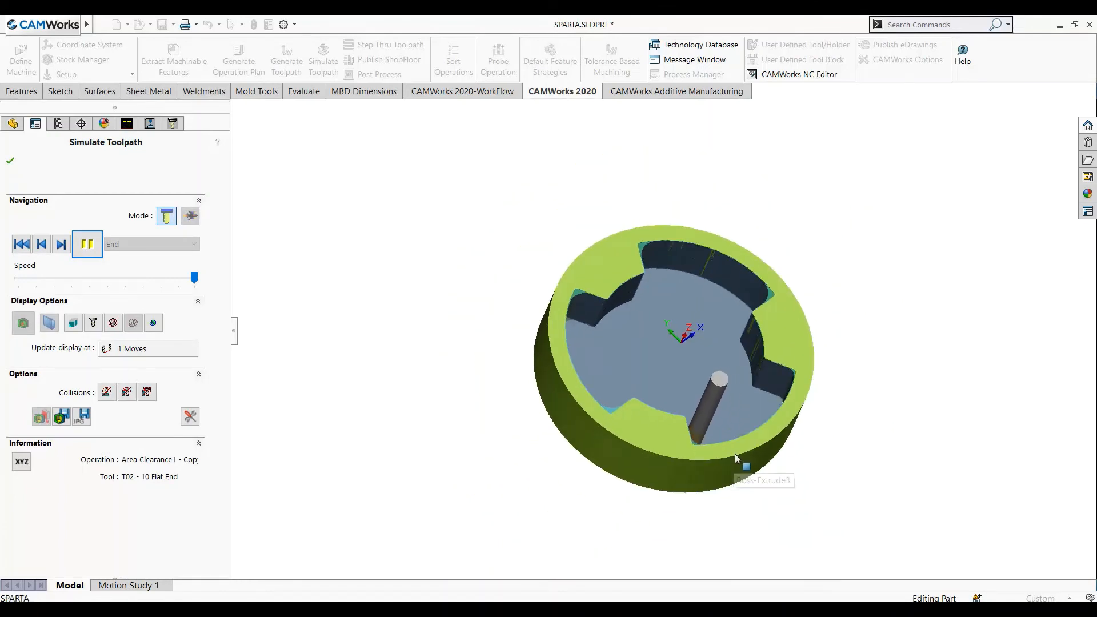
middle_drag(734, 454, 619, 460)
scroll(656, 455, down, 6)
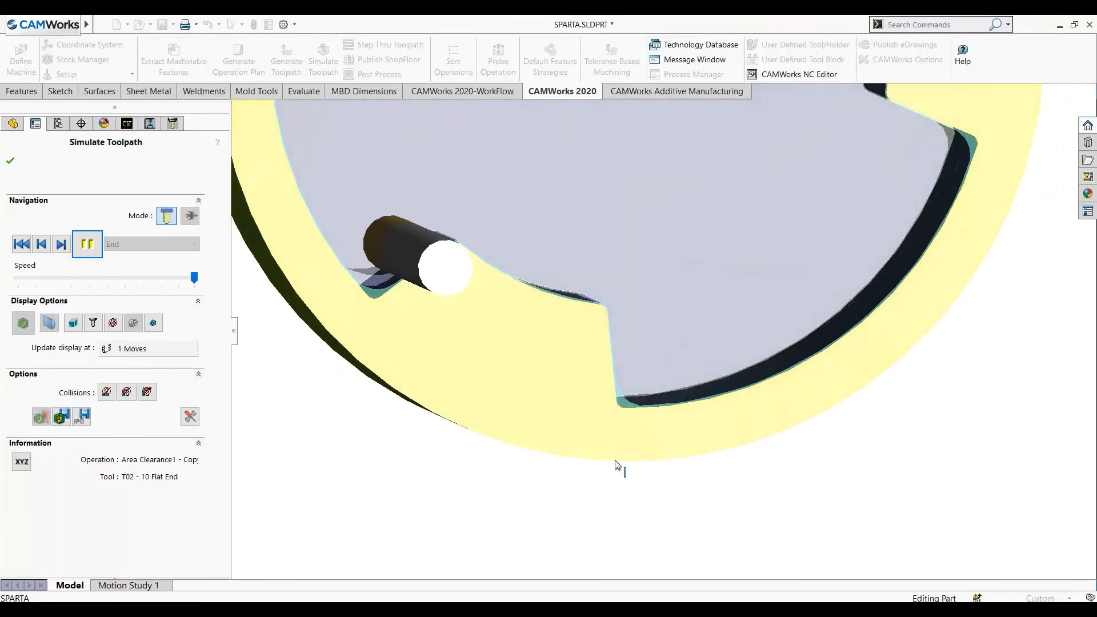
scroll(510, 259, up, 6)
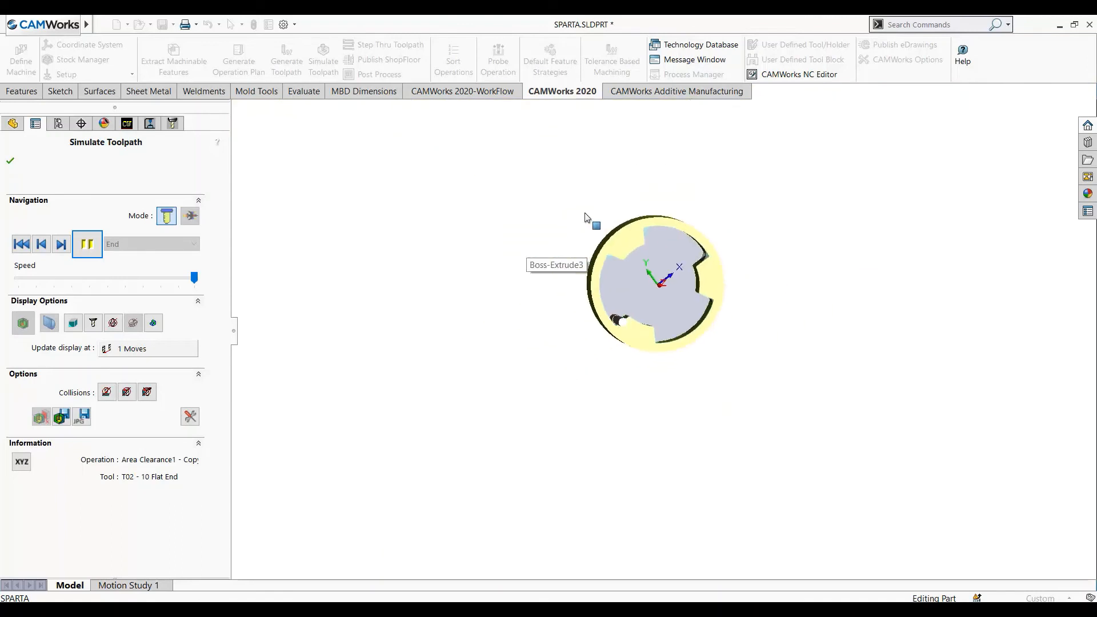
scroll(646, 351, down, 5)
middle_drag(647, 350, 592, 212)
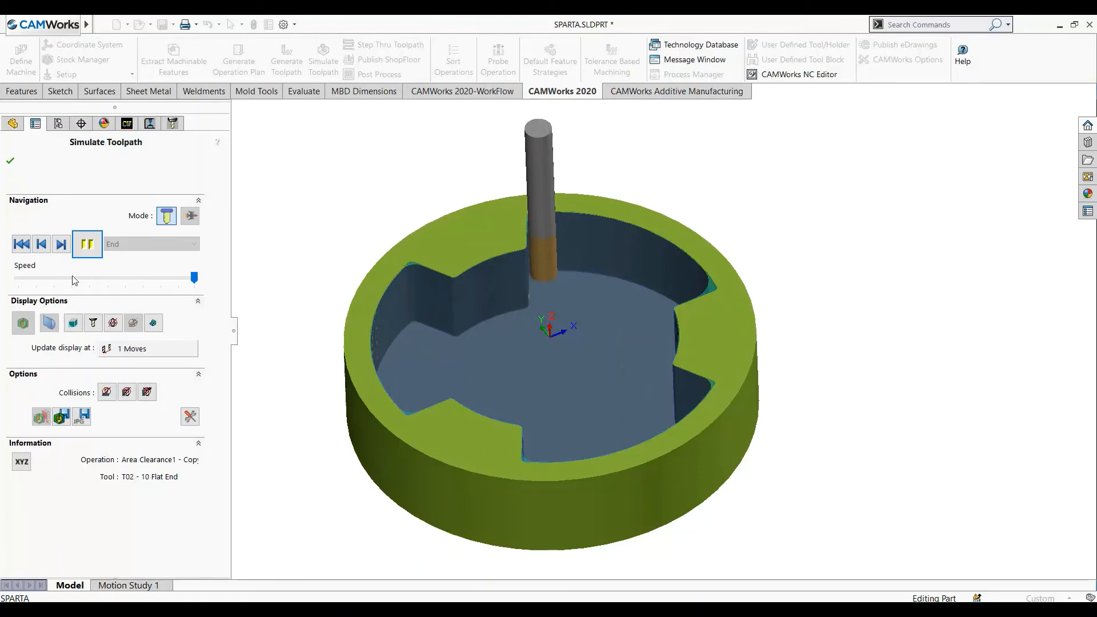
click(86, 246)
click(11, 160)
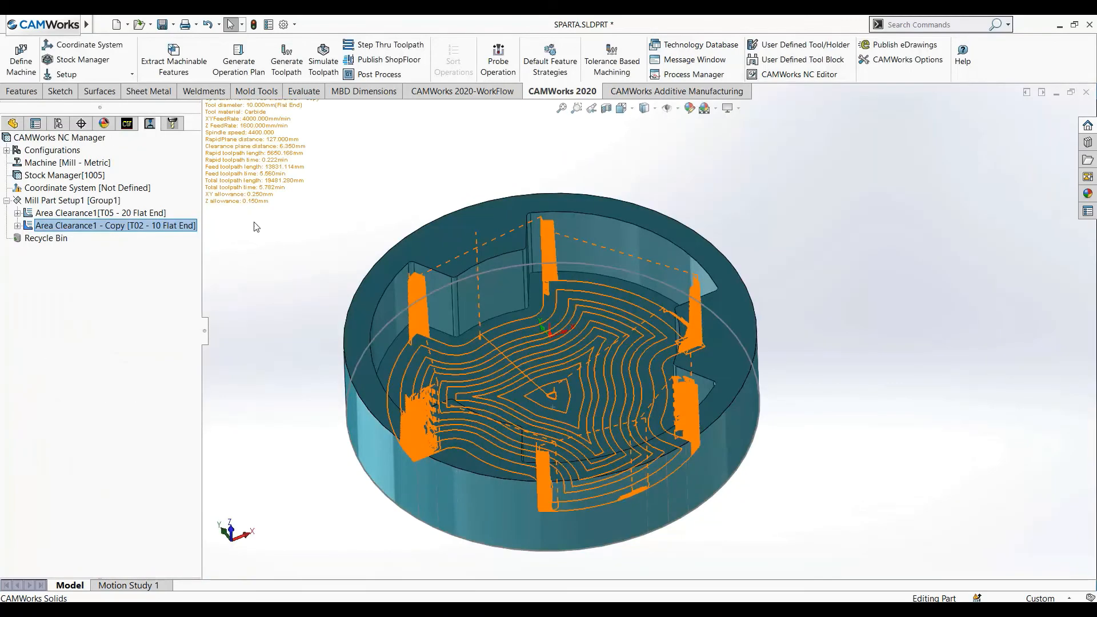
Open the original Area Clearance operation's parameters and set First cut from to User Defined
middle_drag(581, 373, 920, 312)
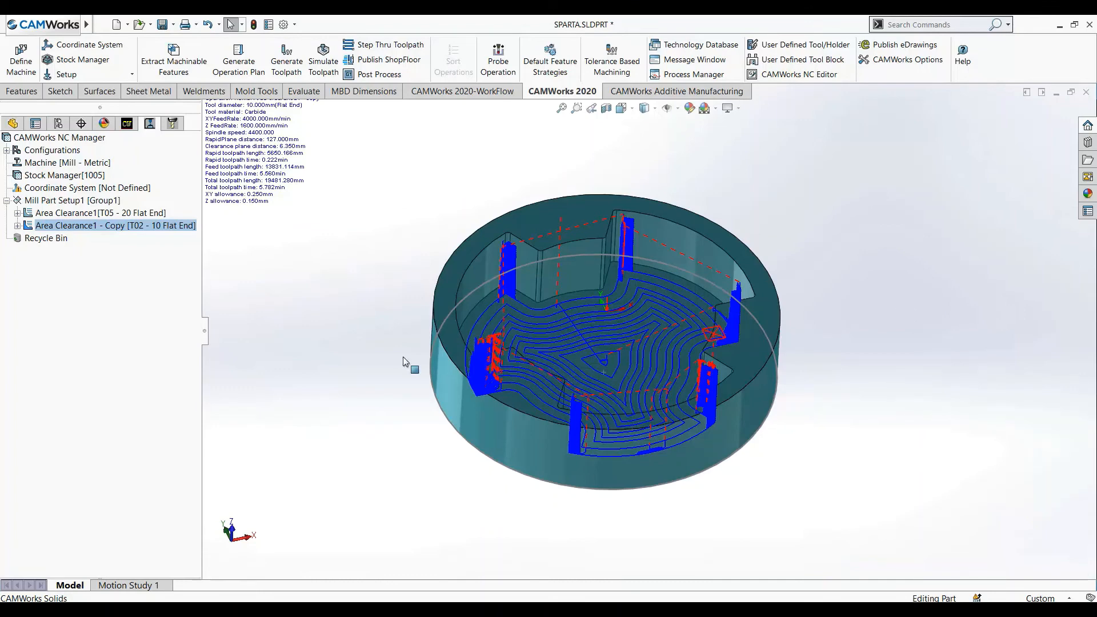
click(122, 213)
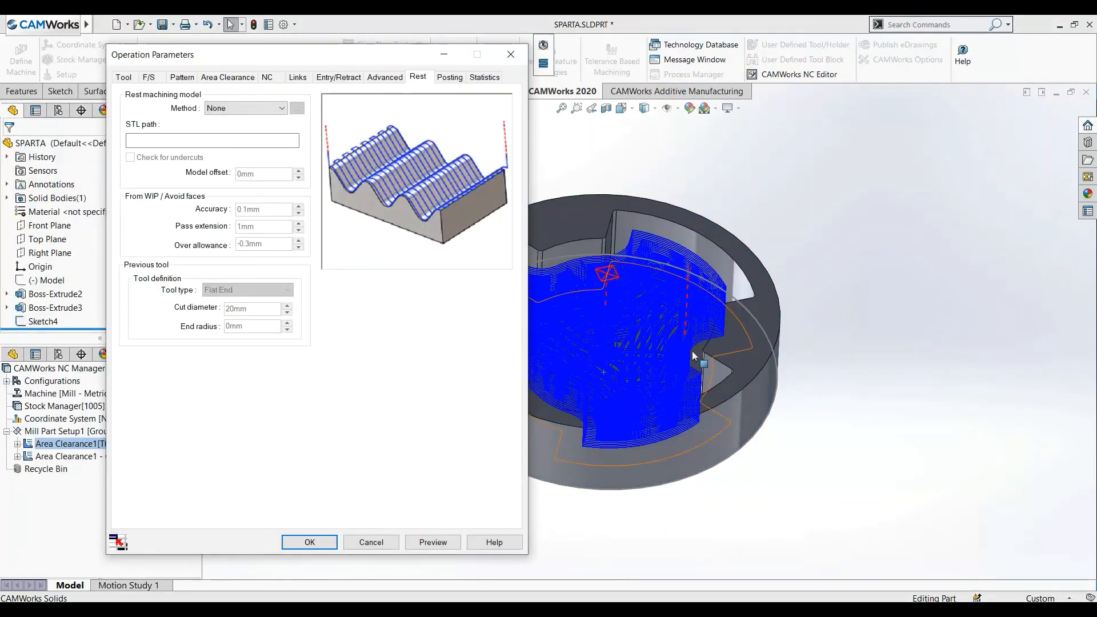
scroll(624, 299, down, 2)
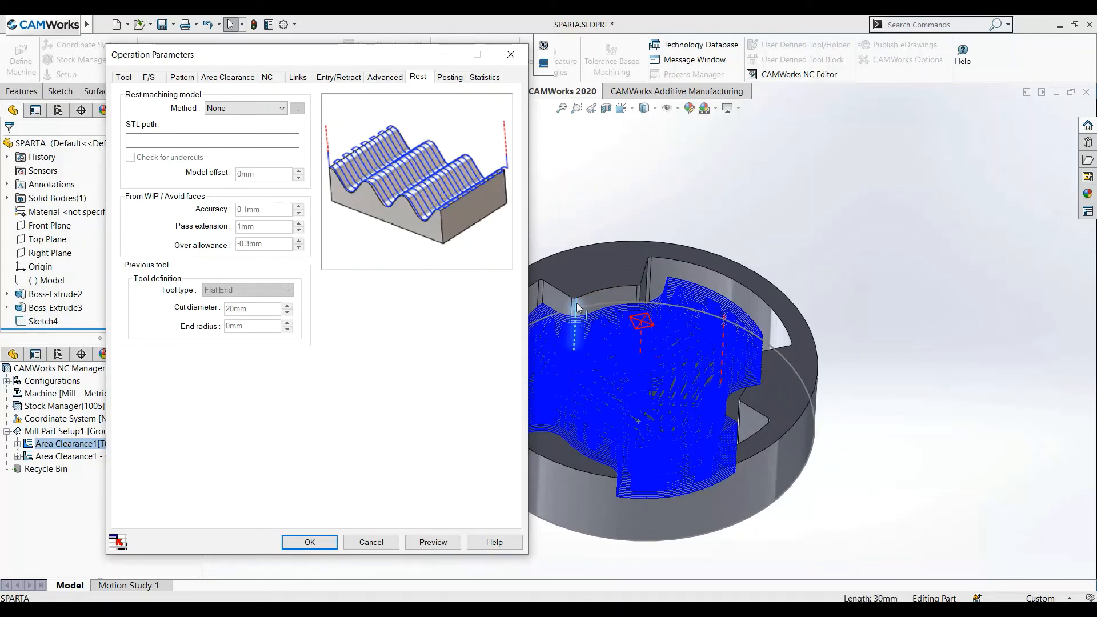
click(216, 78)
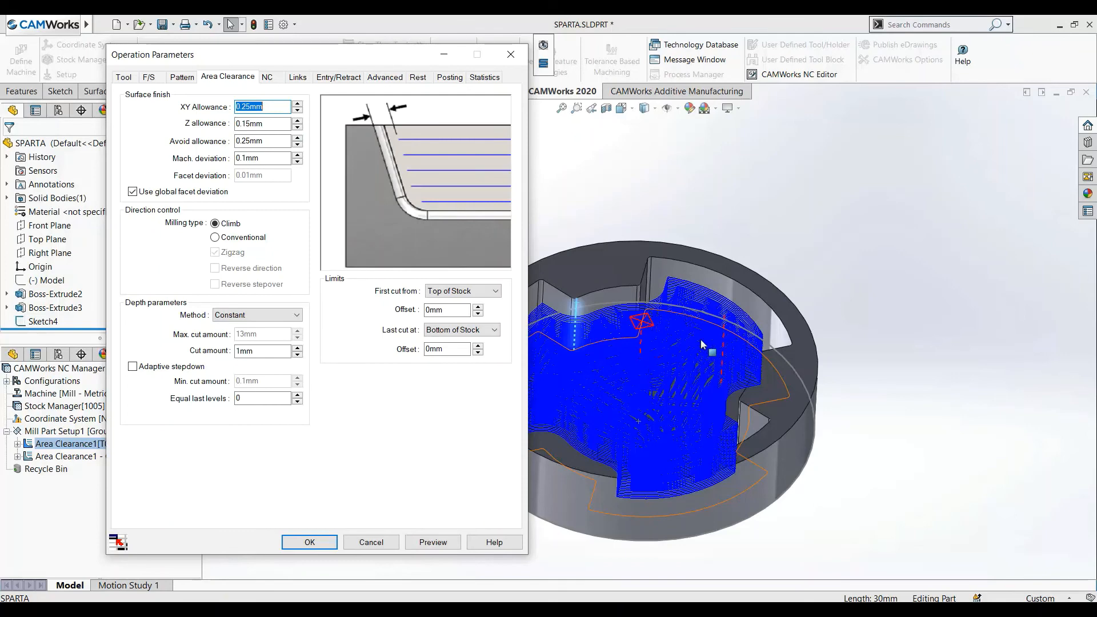
click(452, 293)
click(455, 337)
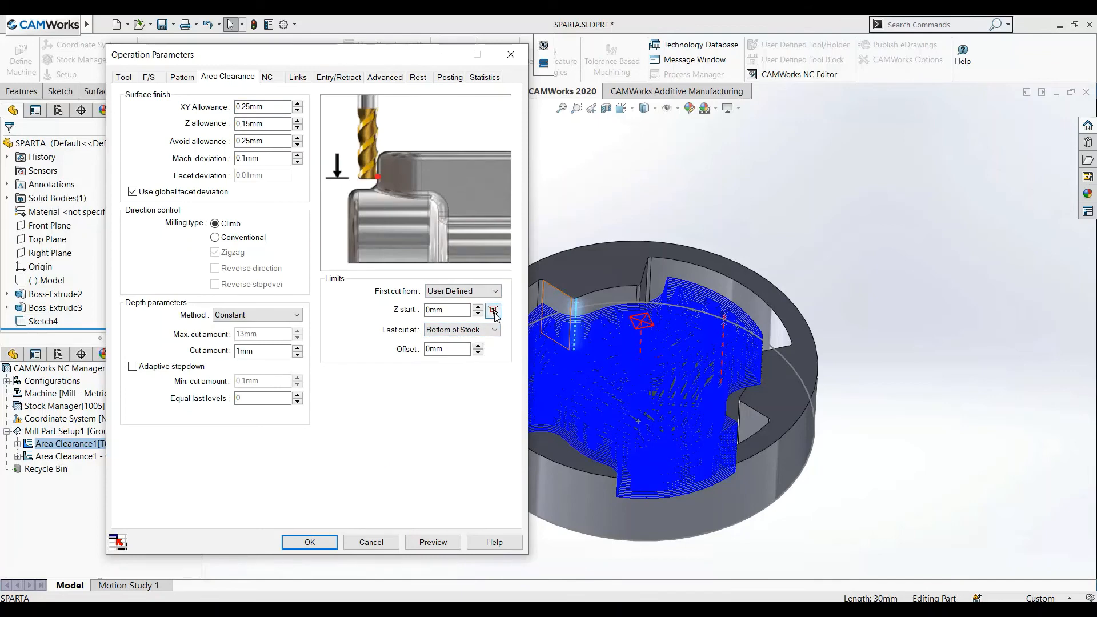
Define the first cut's Z start from a vertex on the pocket's top edge with a Z offset of -13 mm
click(493, 311)
click(576, 298)
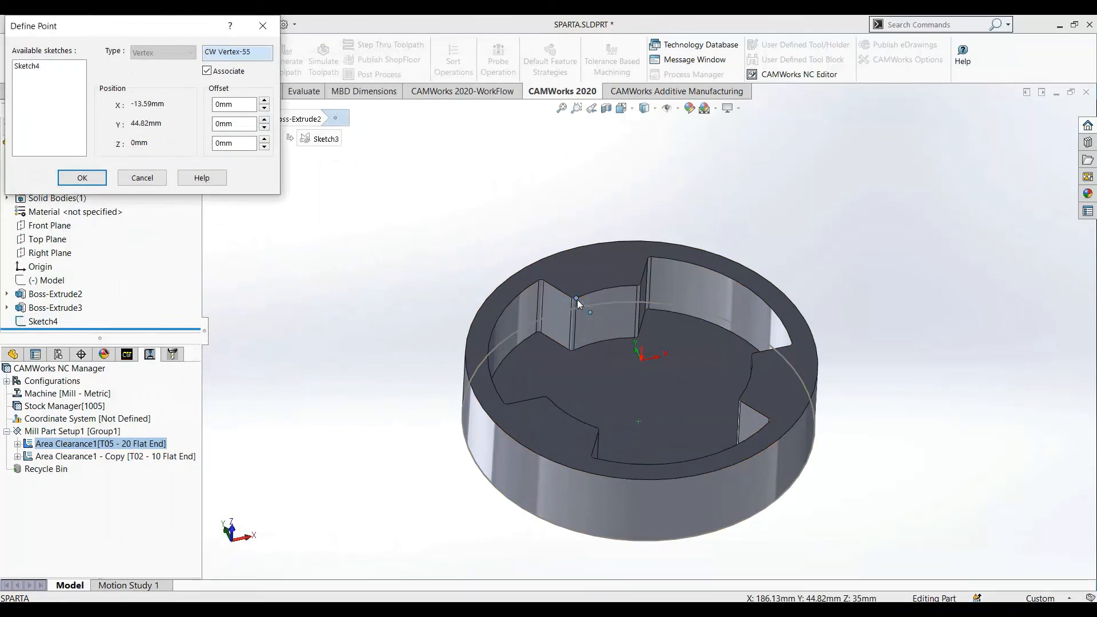
double_click(247, 146)
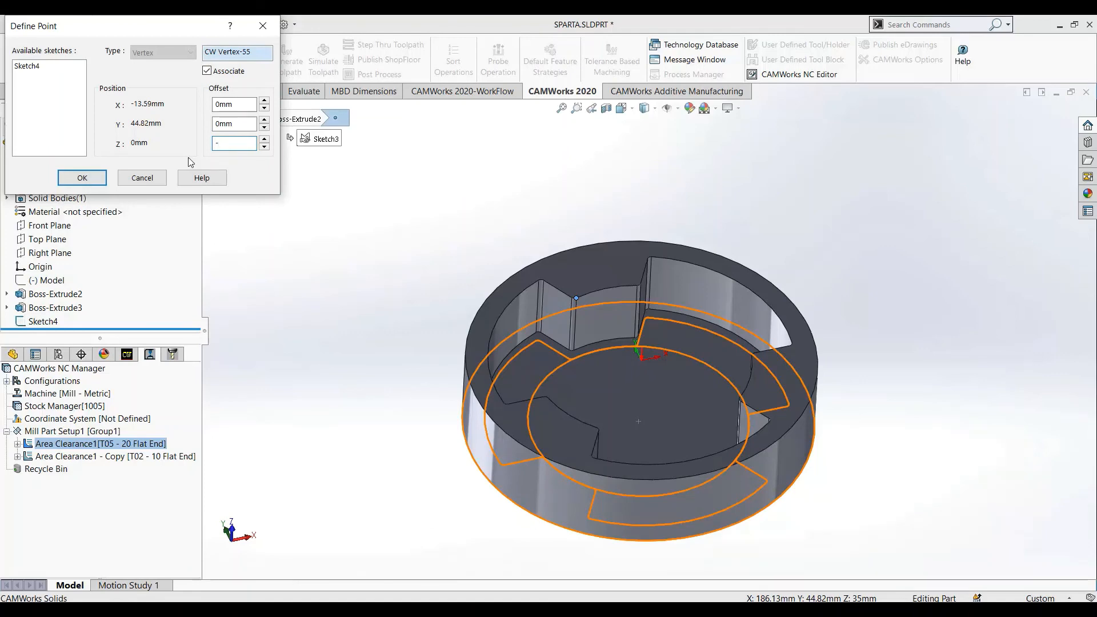
text(-13)
click(105, 182)
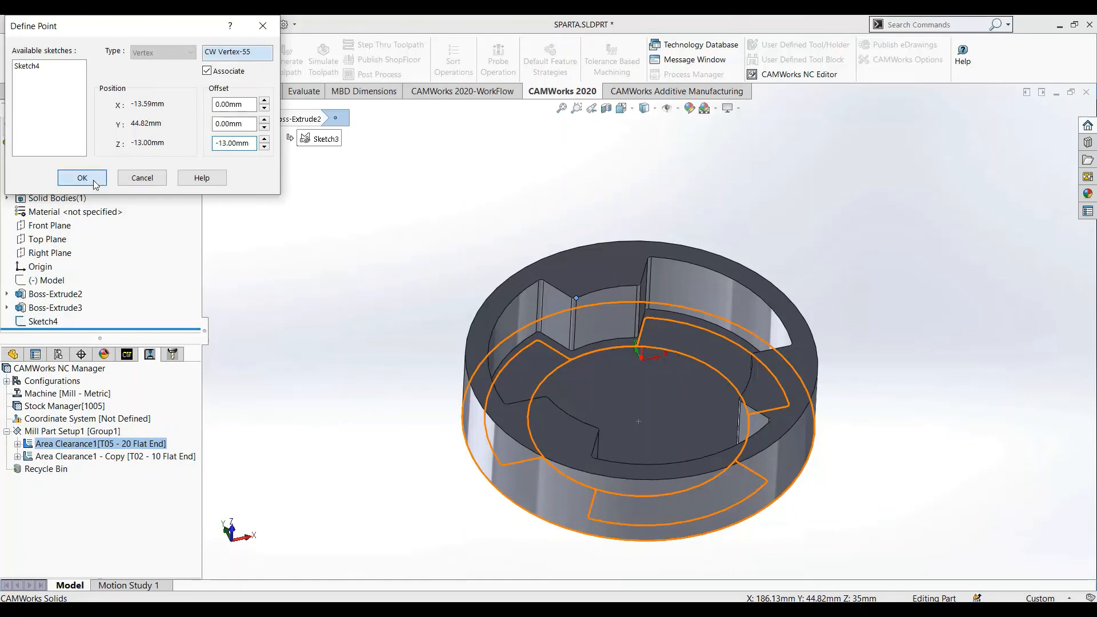
Preview the Area Clearance toolpath and examine its cutting levels from the side against the top of the part
click(436, 544)
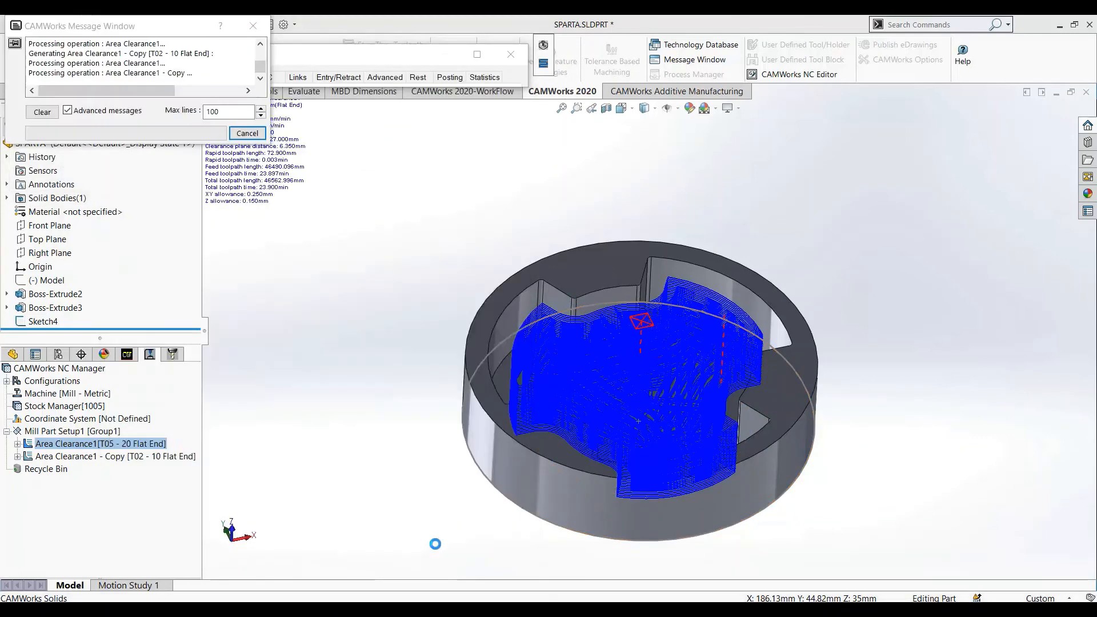
click(645, 113)
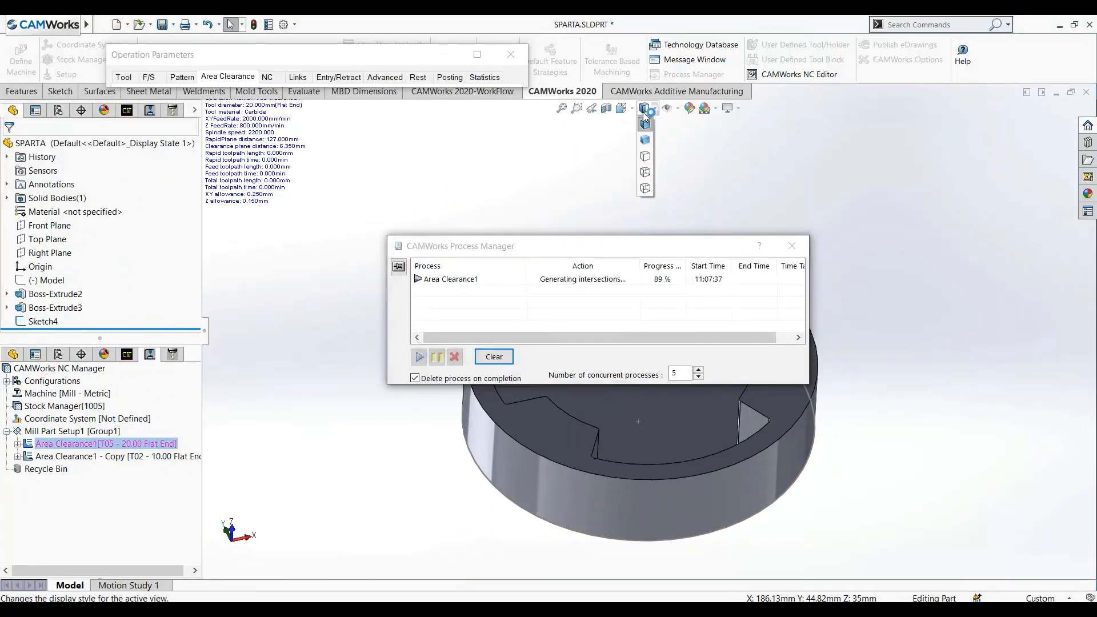
click(623, 109)
click(553, 443)
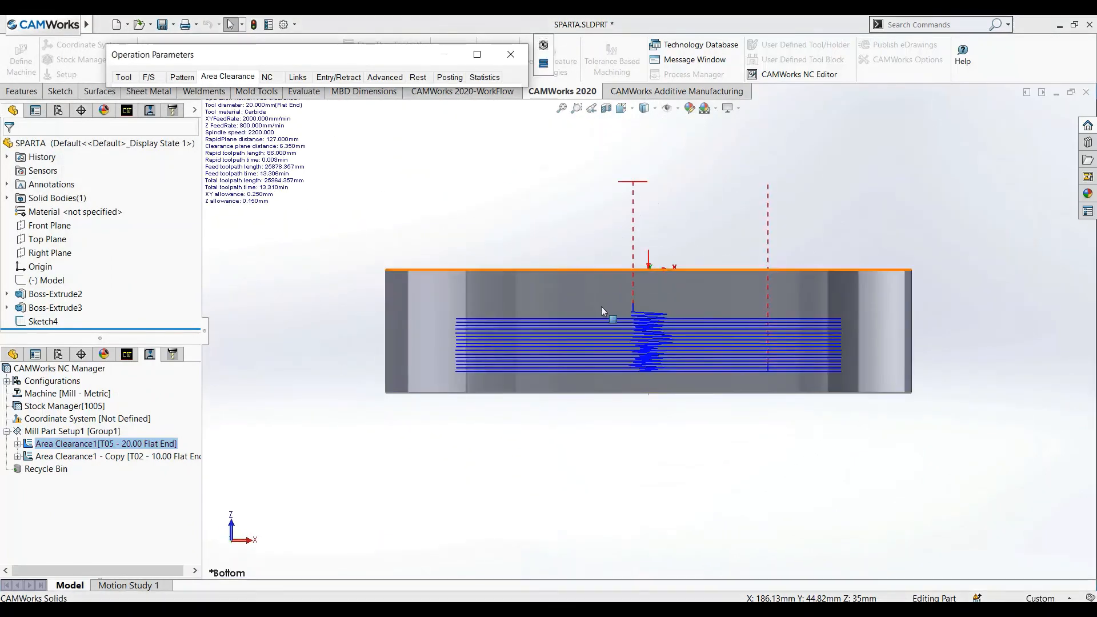
scroll(657, 336, down, 2)
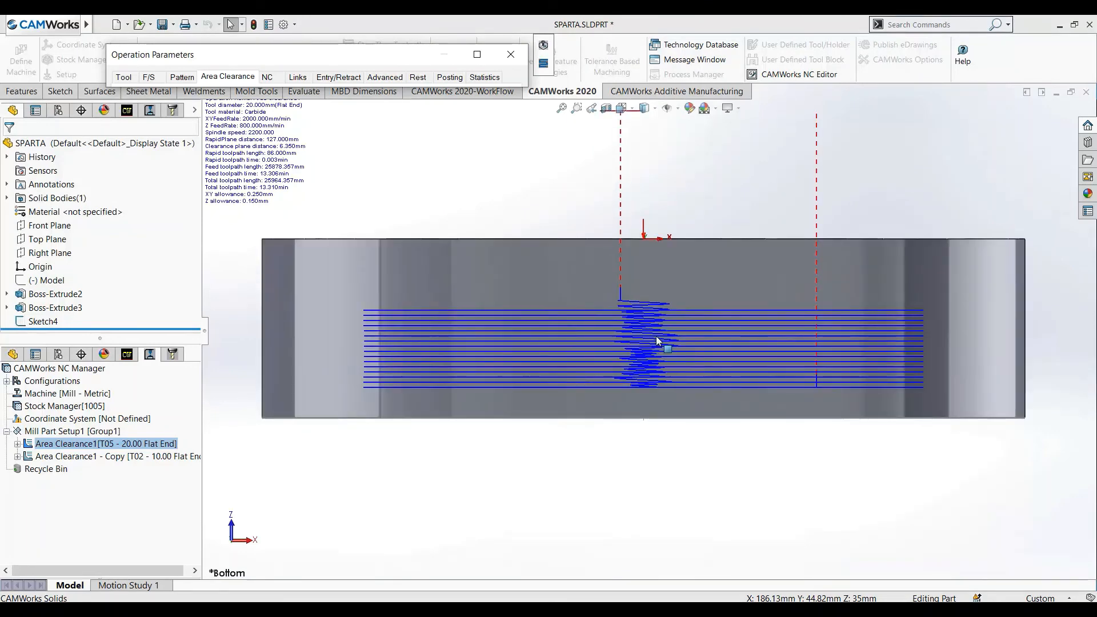
Set the Z offset of the first cut's start point to -10 mm and preview the toolpath
click(477, 55)
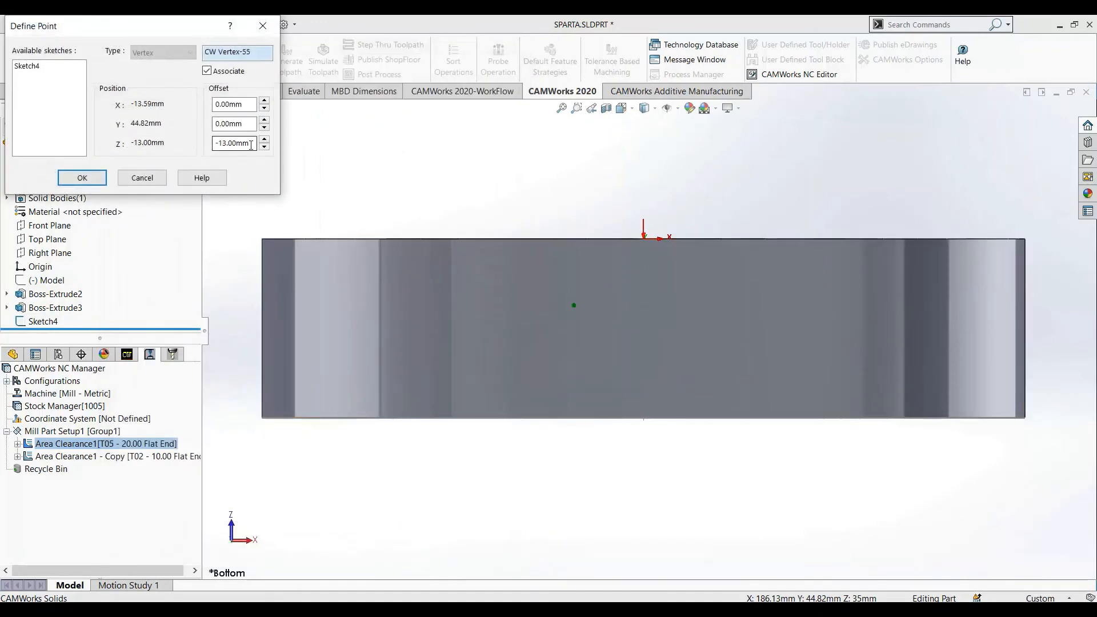
drag(251, 145, 155, 160)
click(80, 178)
click(454, 540)
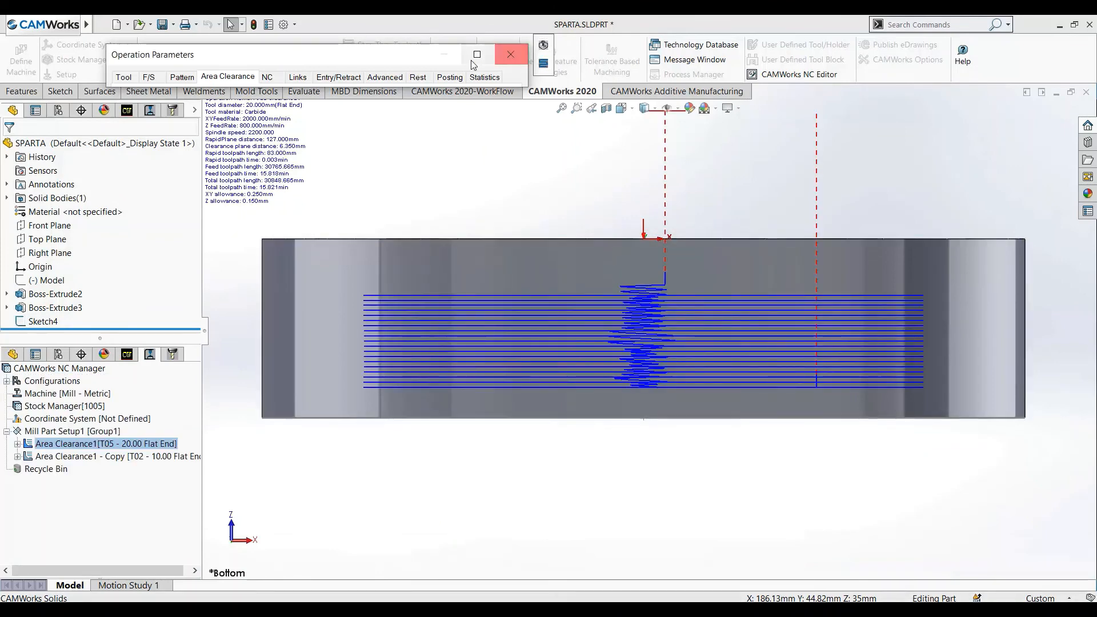
Set First cut from back to Top of Stock for the Area Clearance operation
click(472, 58)
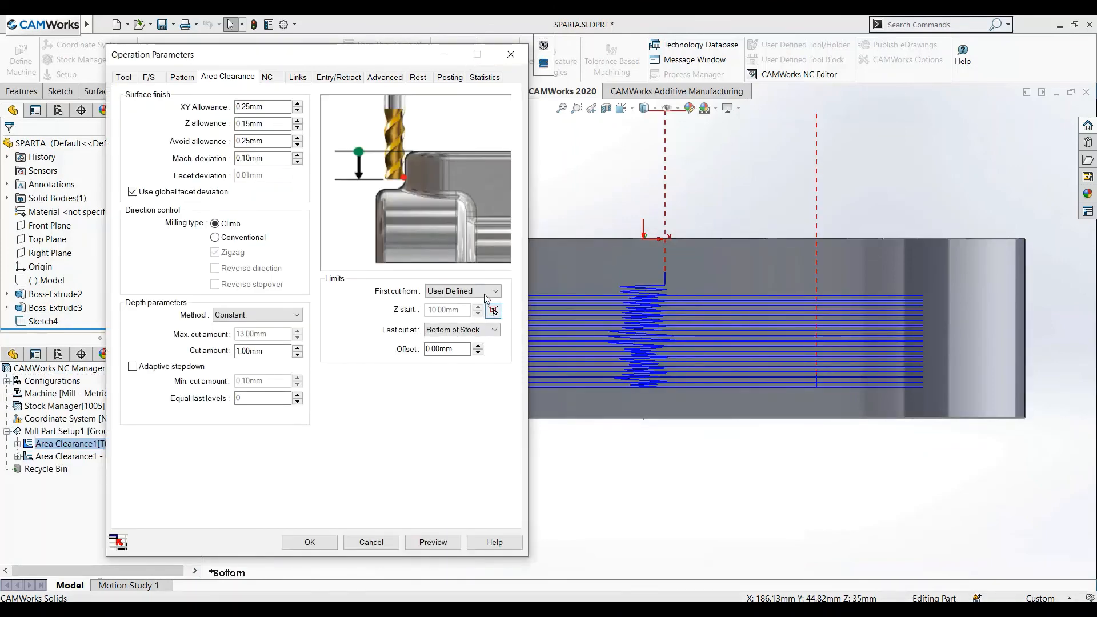
click(485, 296)
click(478, 305)
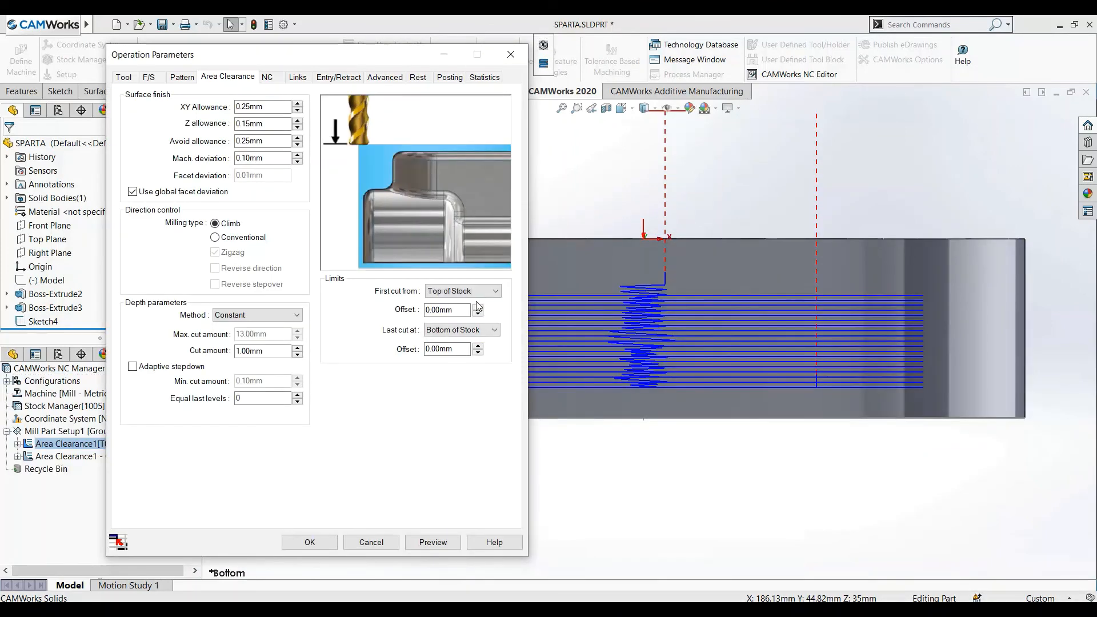
Set Last cut at to User Defined from a pocket floor vertex with a 5 mm Z offset, and preview the toolpath
click(466, 331)
click(488, 367)
click(493, 349)
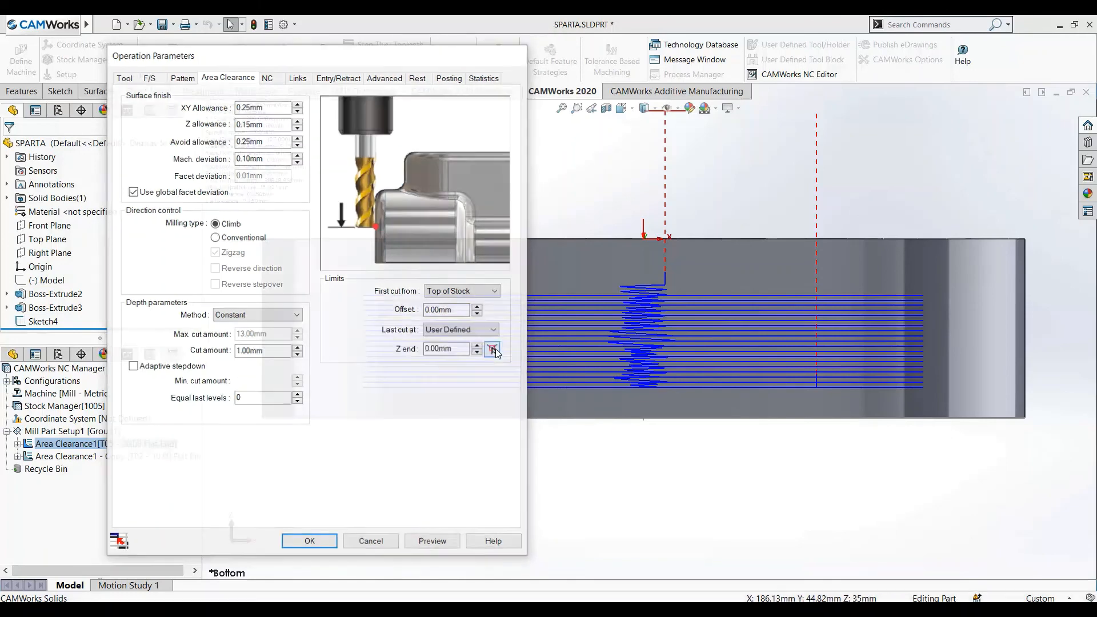
middle_drag(474, 289, 441, 302)
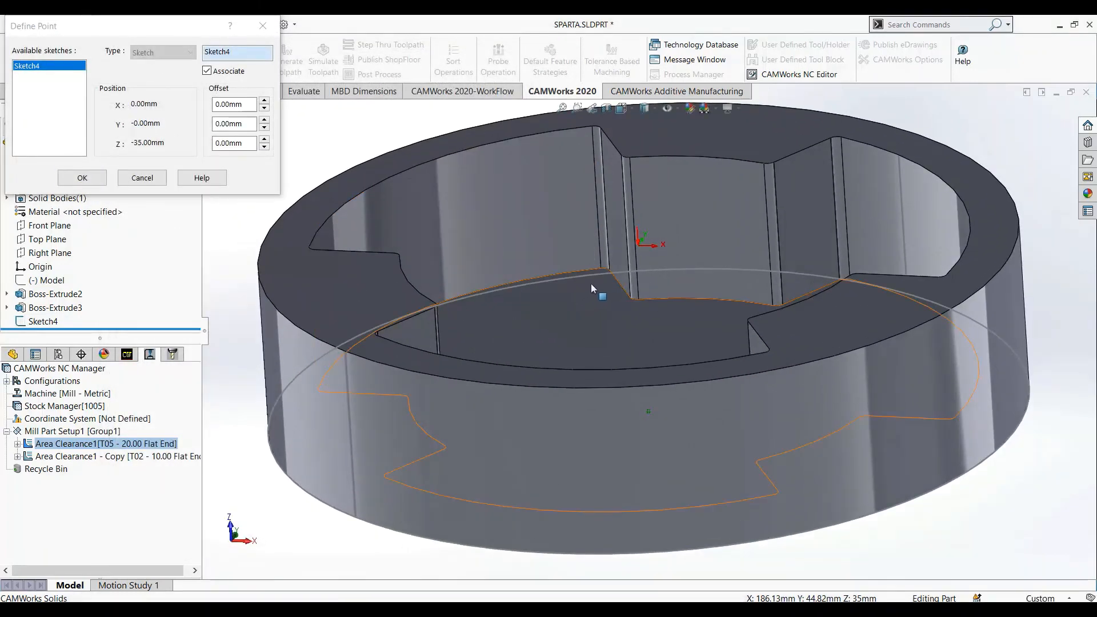
click(601, 267)
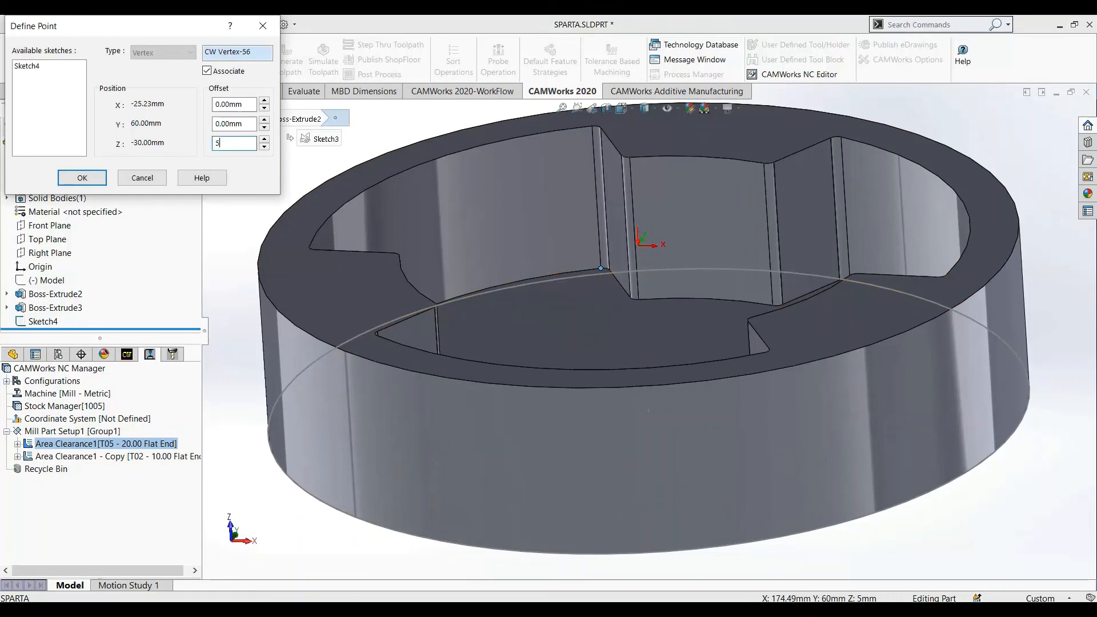
click(82, 178)
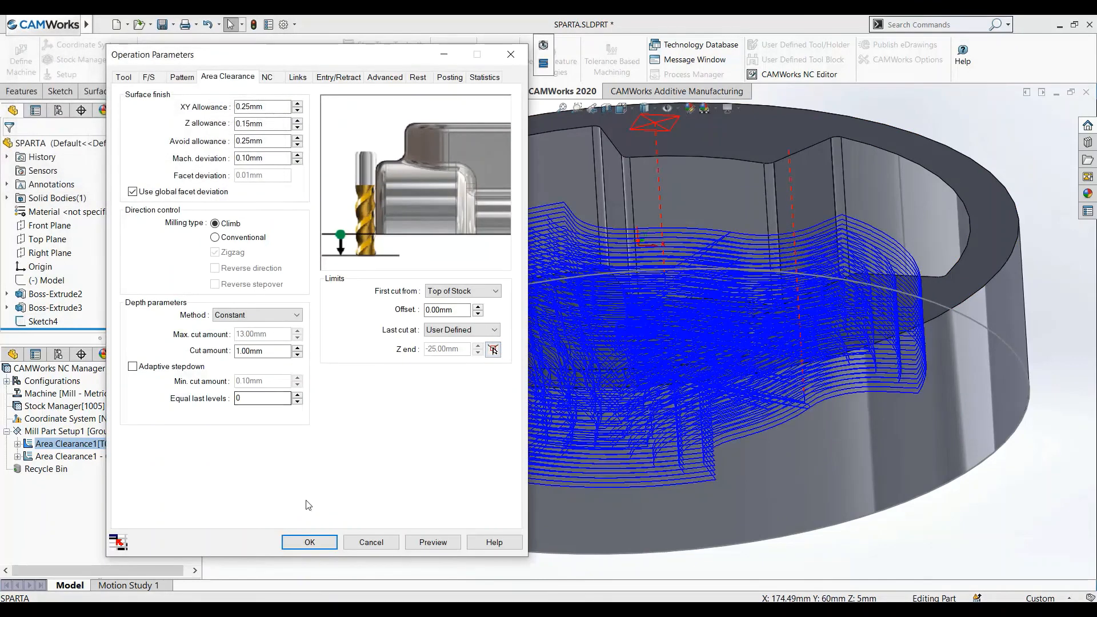
click(430, 542)
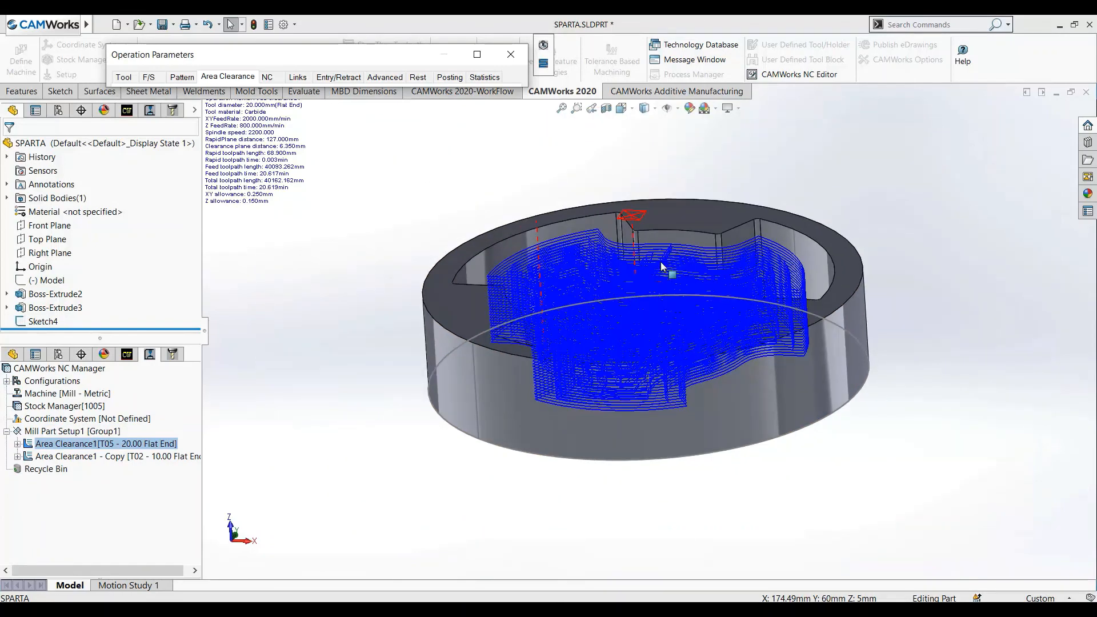
middle_drag(661, 269, 629, 234)
Set Last cut at back to Bottom of Stock, accept the parameters, and regenerate the Area Clearance toolpath
click(477, 54)
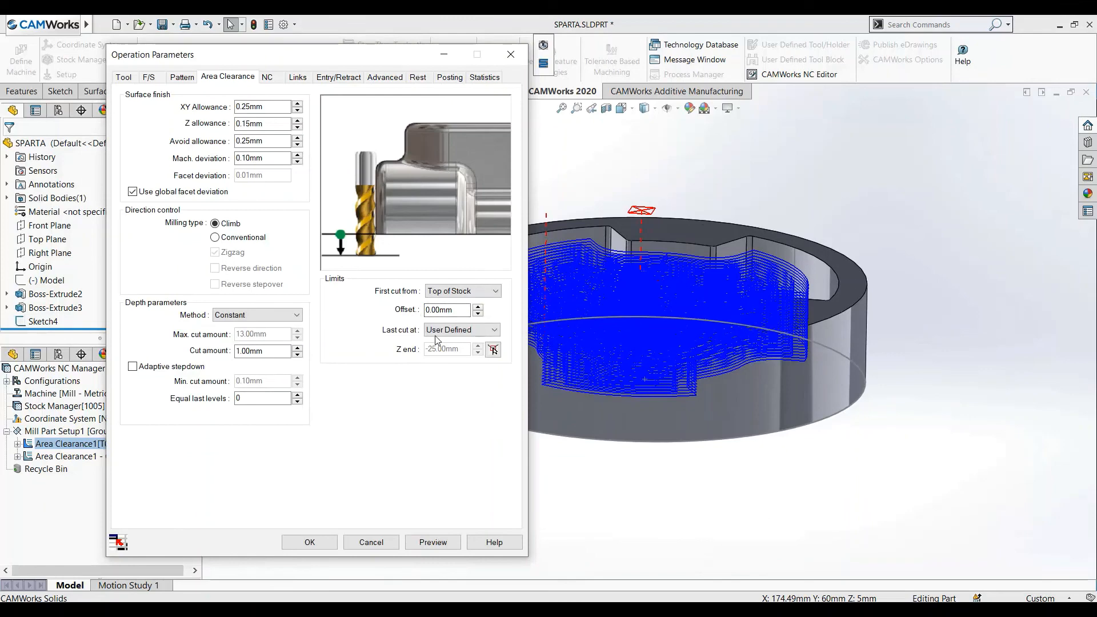
click(461, 329)
click(452, 351)
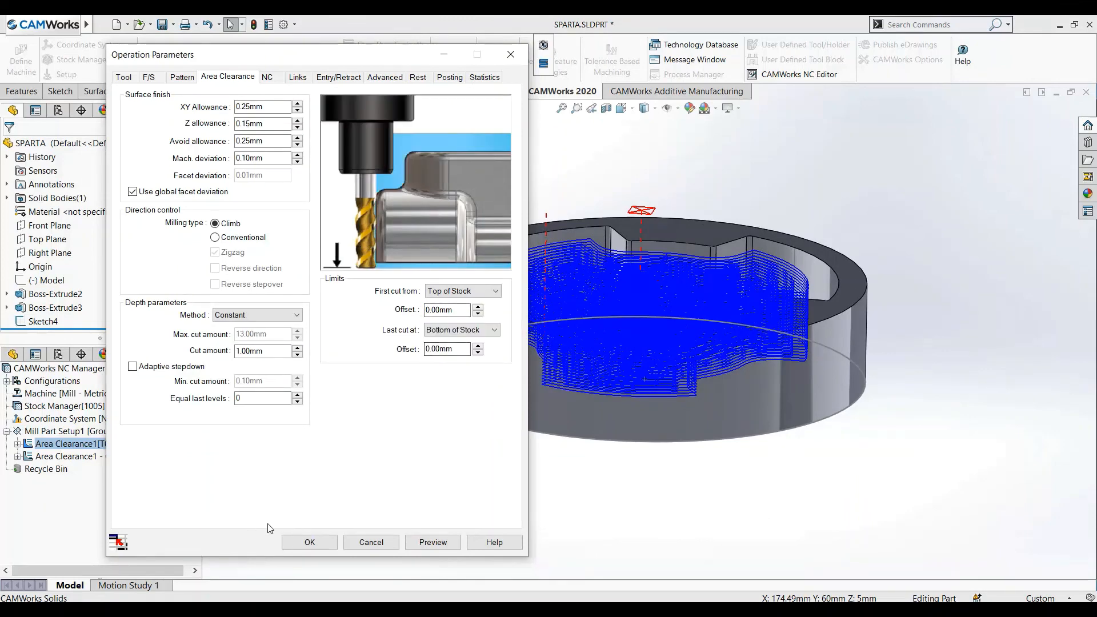
click(309, 541)
click(597, 355)
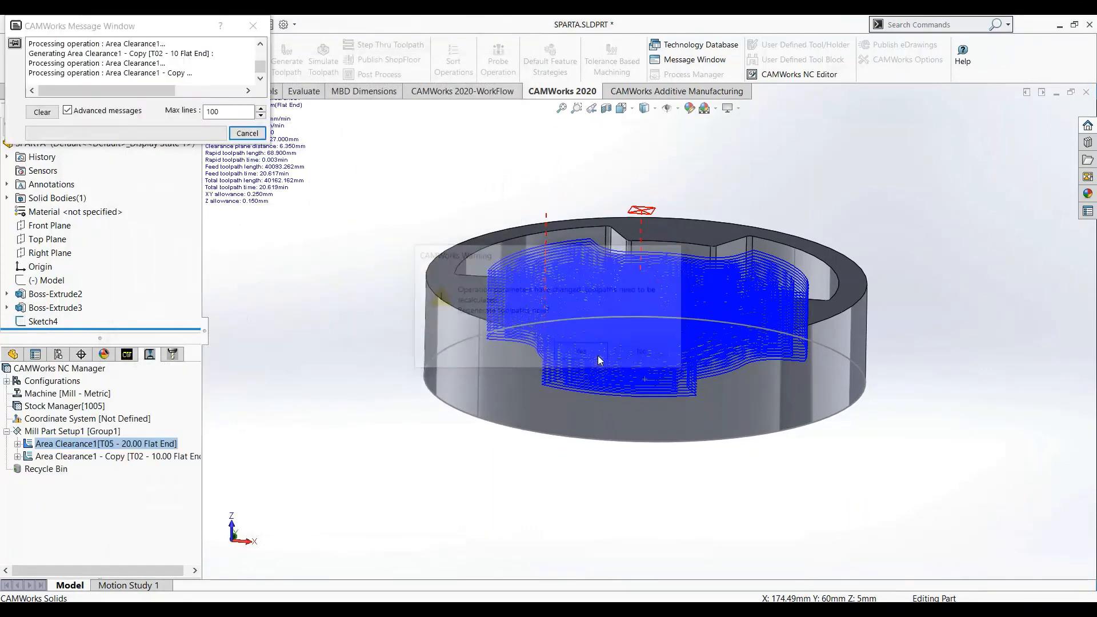